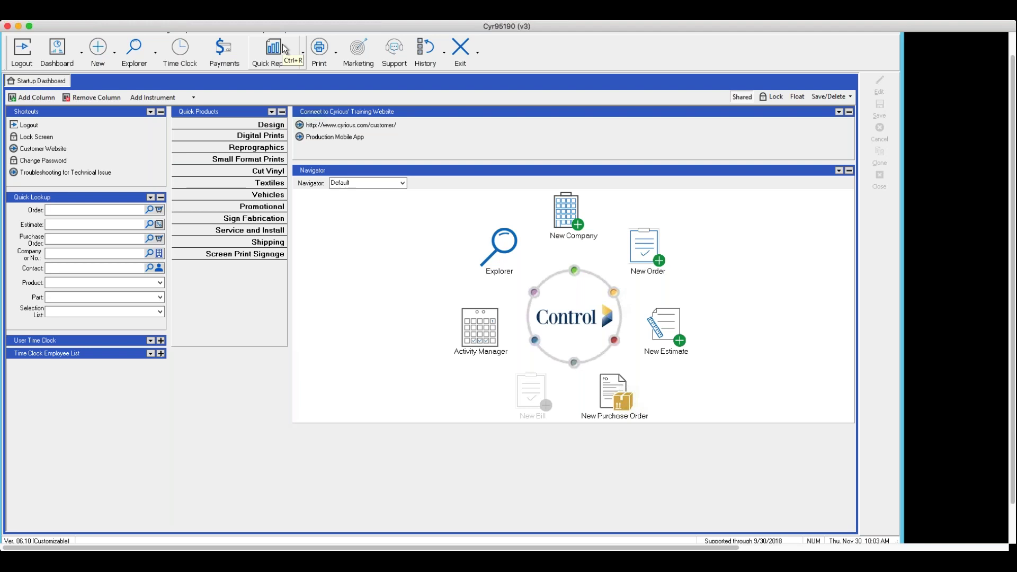
Open the To Be Shipped-PK dashboard
scroll(280, 75, up, 1)
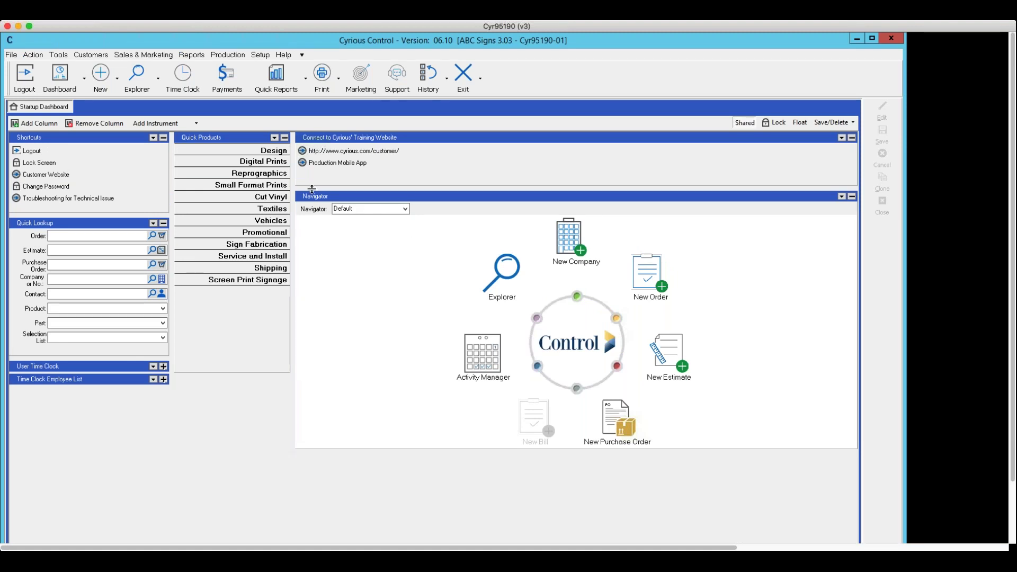
click(86, 82)
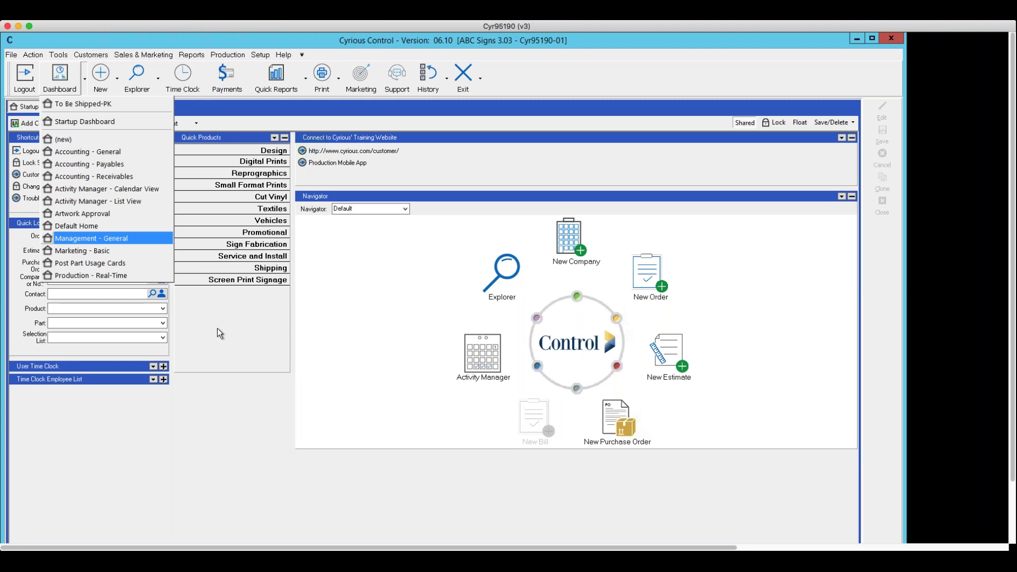
key(Down)
key(Down)
key(Down)
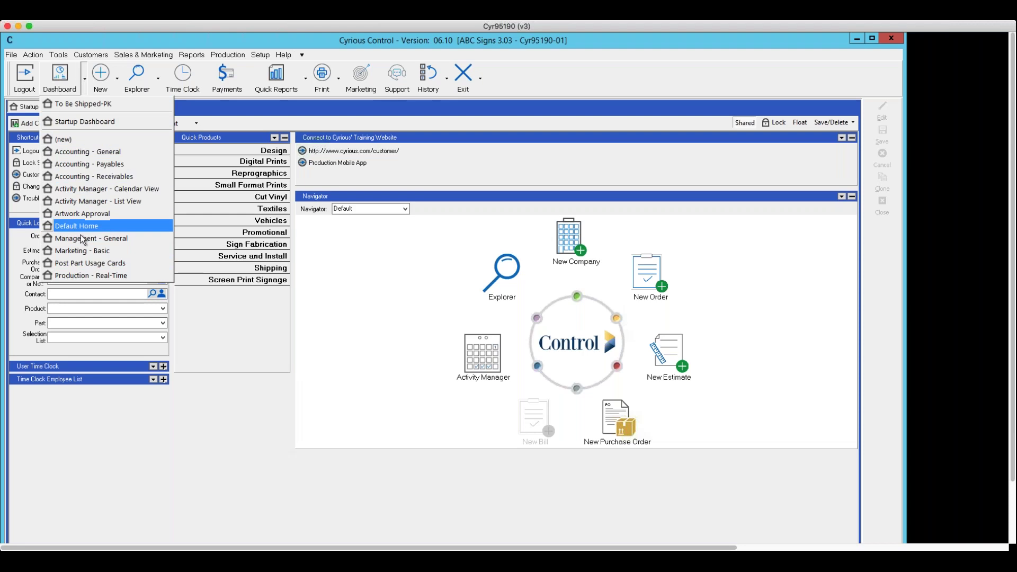
click(72, 104)
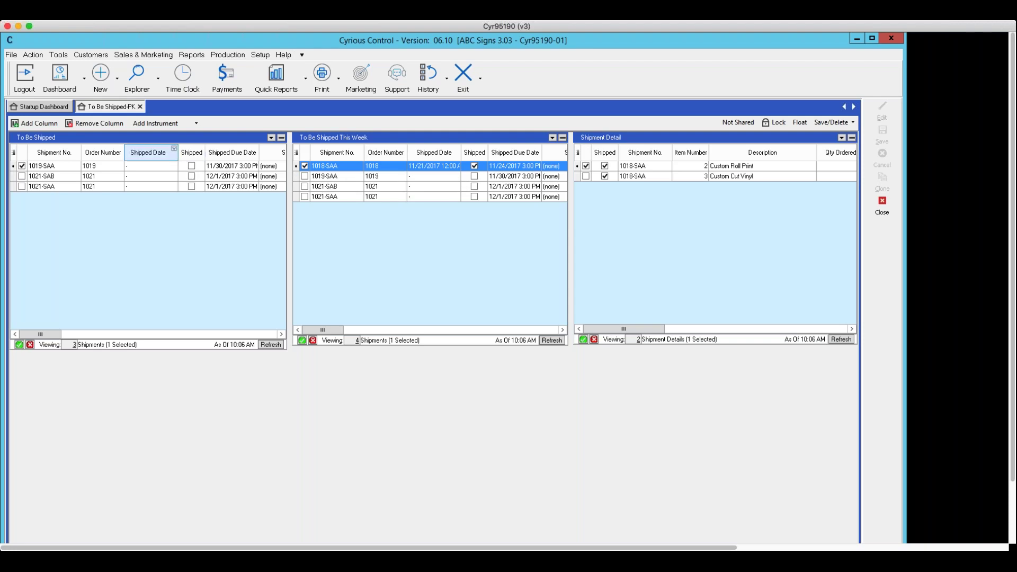
click(143, 125)
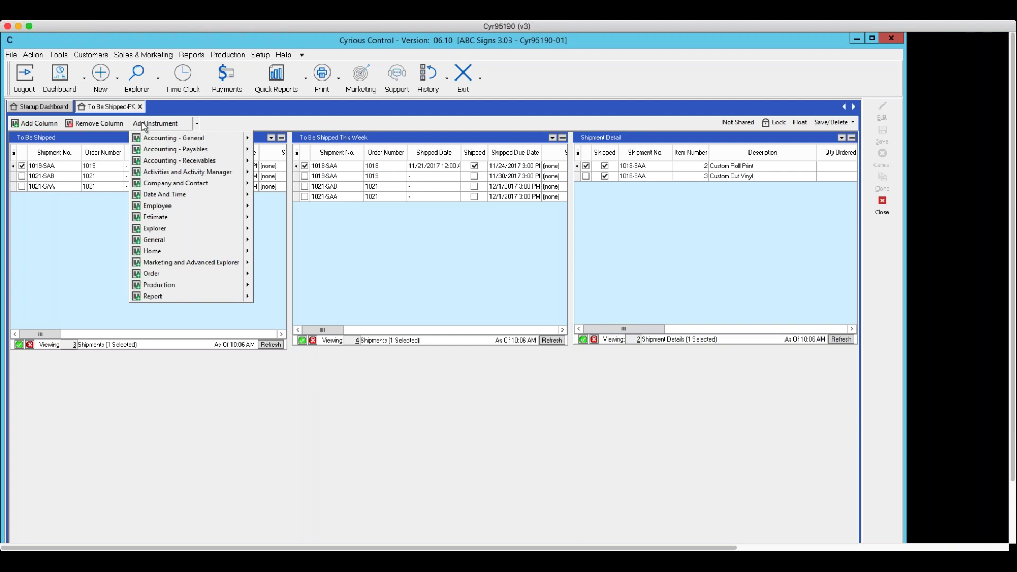
mouse_move(162, 196)
mouse_move(233, 263)
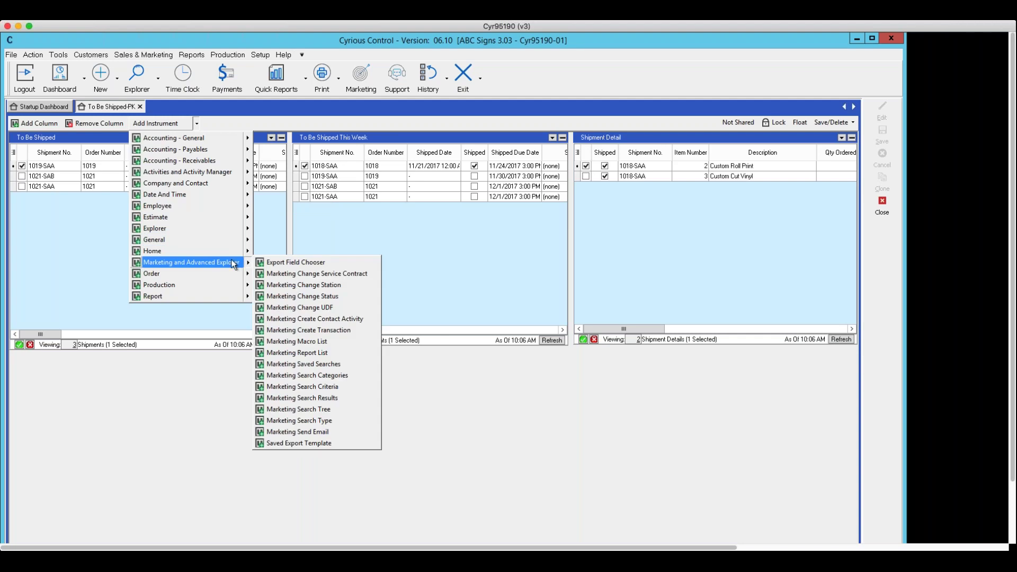
mouse_move(210, 277)
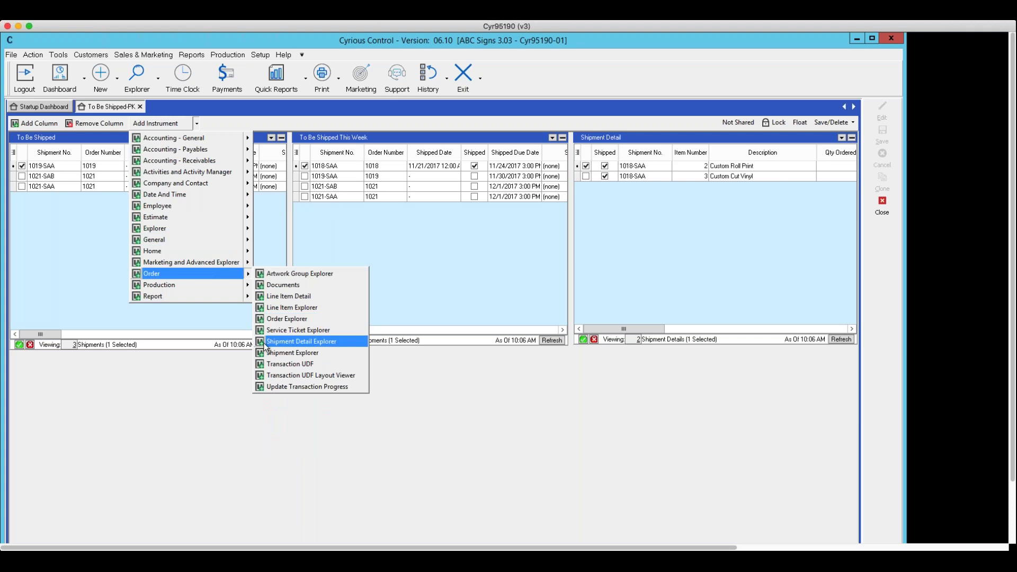
click(60, 272)
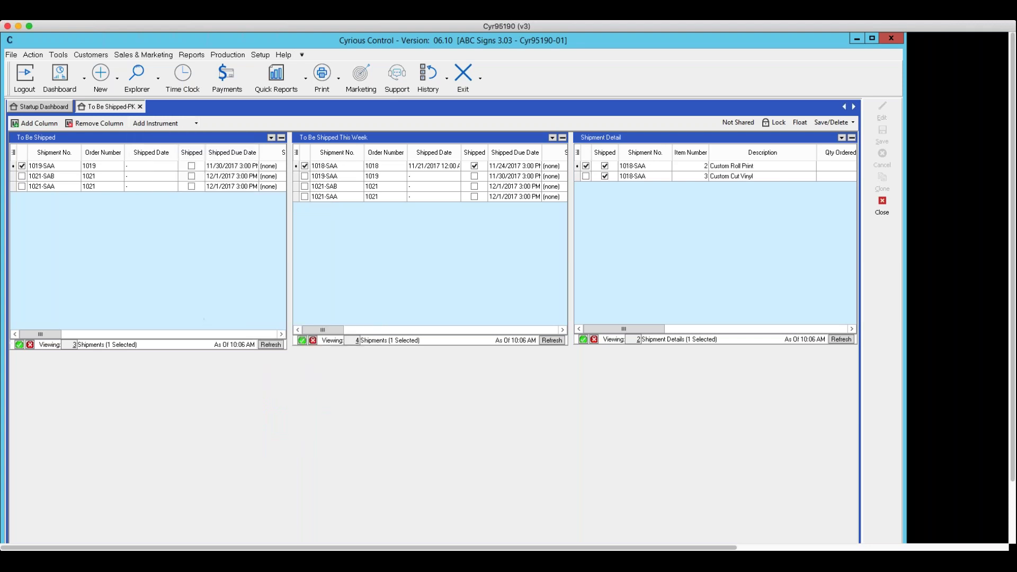
Edit the To Be Shipped instrument to exclude estimates and orders with Closed or Voided status
click(270, 136)
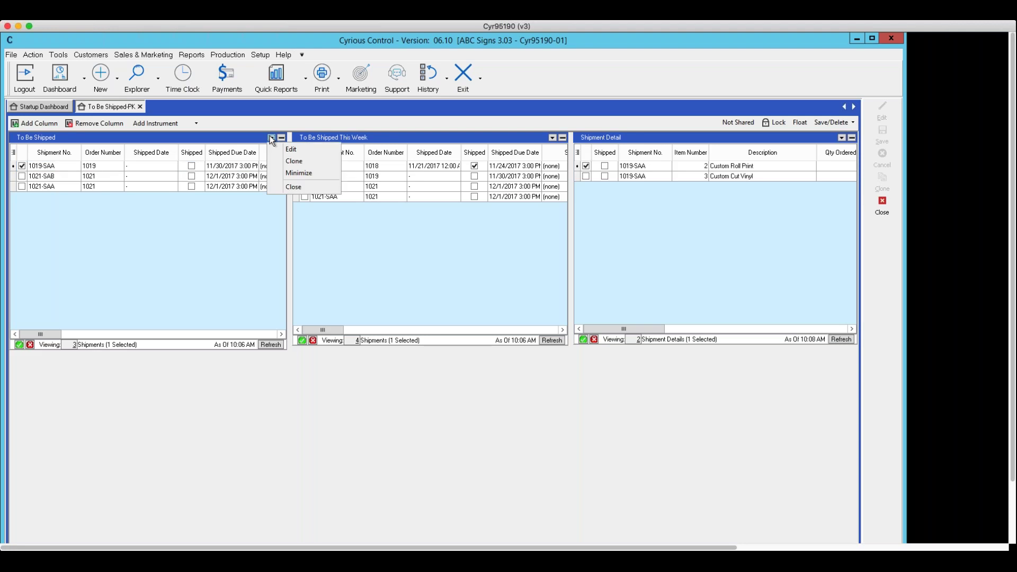
click(291, 150)
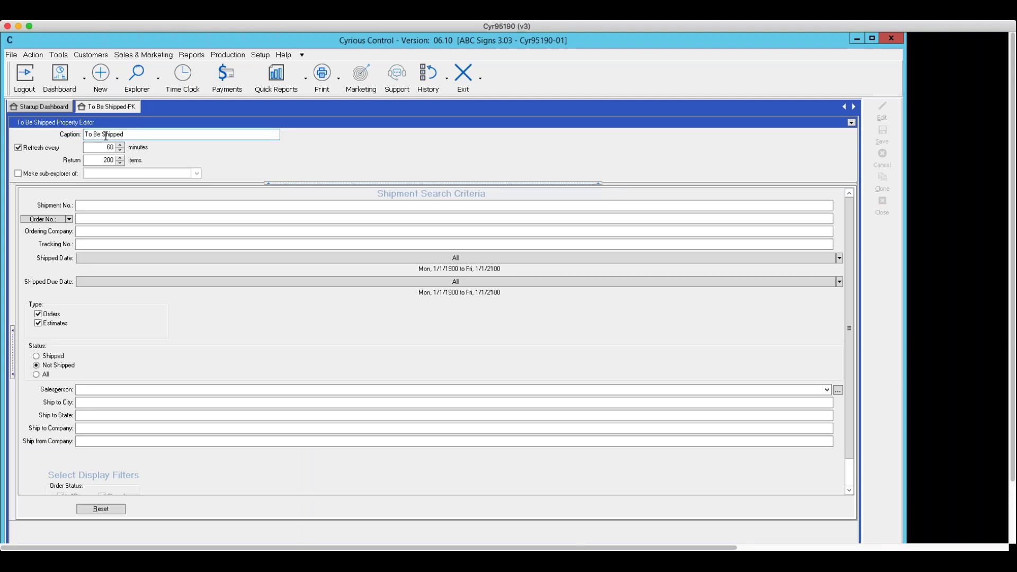
click(18, 148)
click(101, 161)
key(Tab)
click(38, 324)
drag(850, 401, 850, 444)
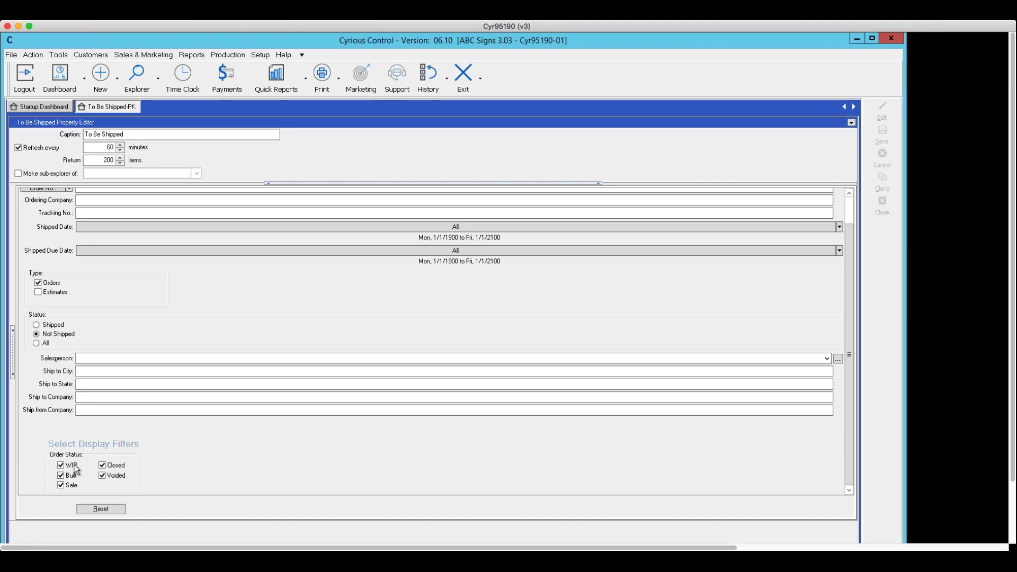
click(102, 477)
click(103, 466)
click(851, 123)
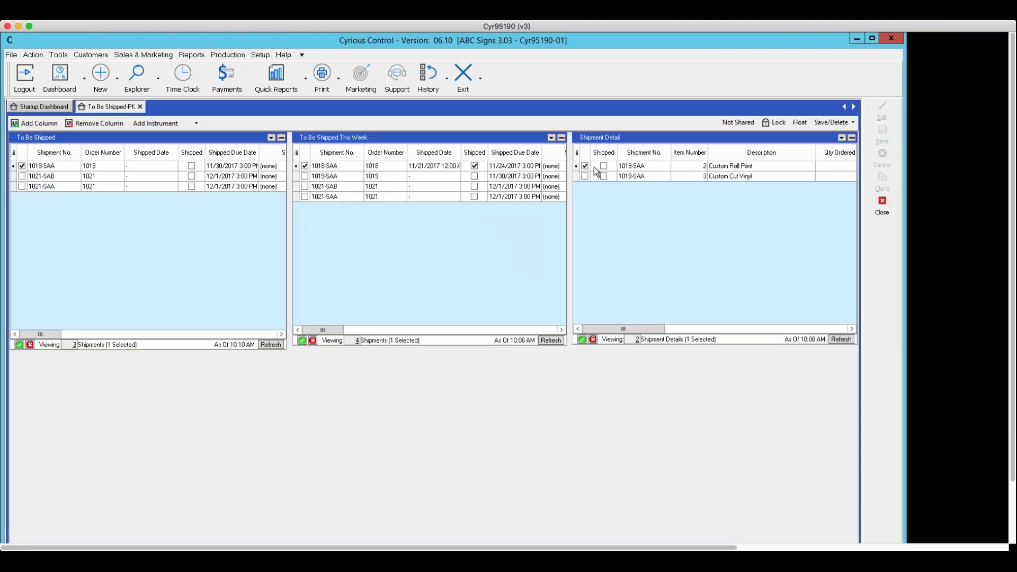
Edit the To Be Shipped This Week instrument to exclude estimates and Closed and Voided orders, and save it
click(551, 138)
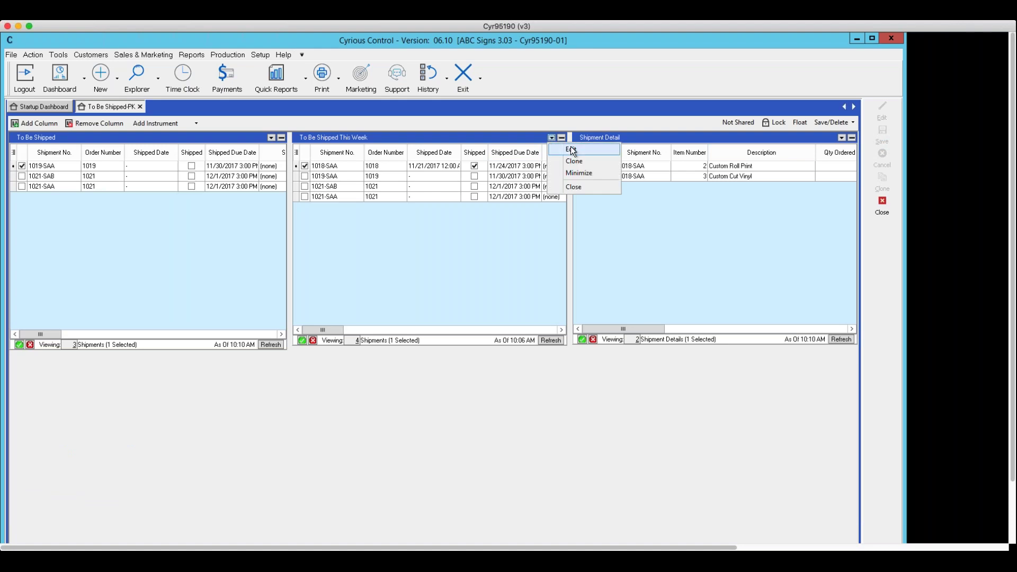
click(573, 149)
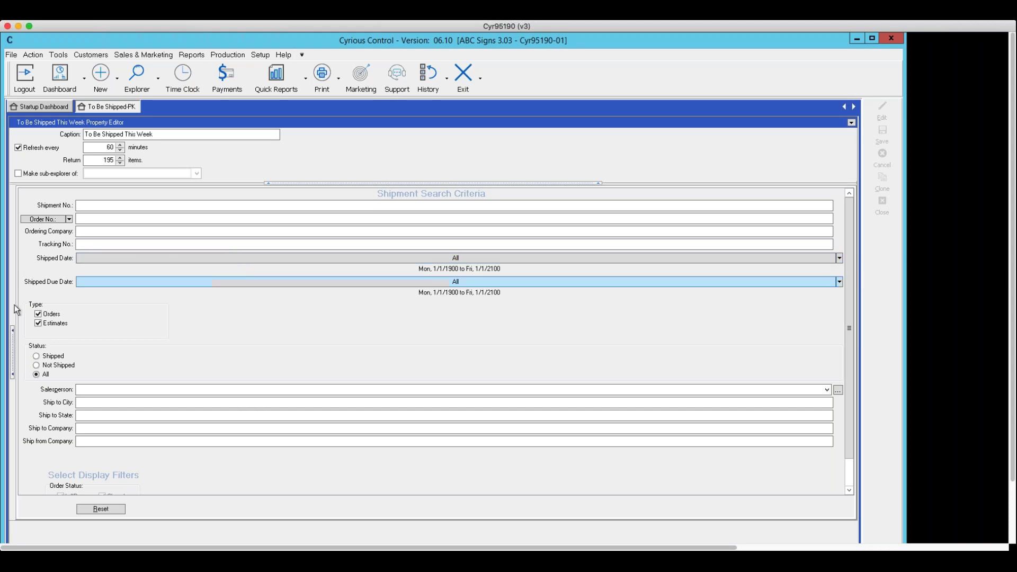
click(39, 324)
drag(849, 405, 843, 467)
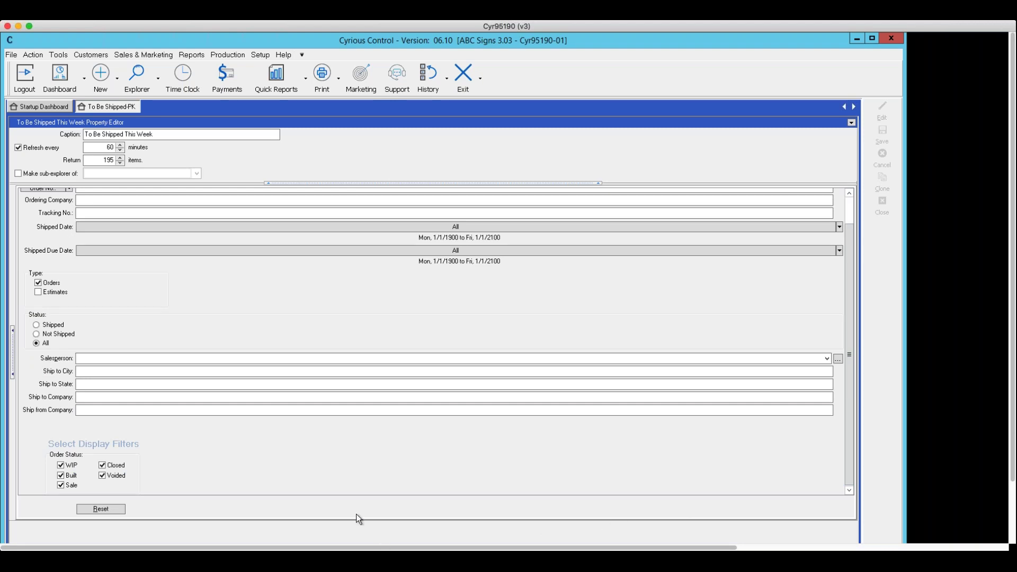
click(102, 465)
click(852, 122)
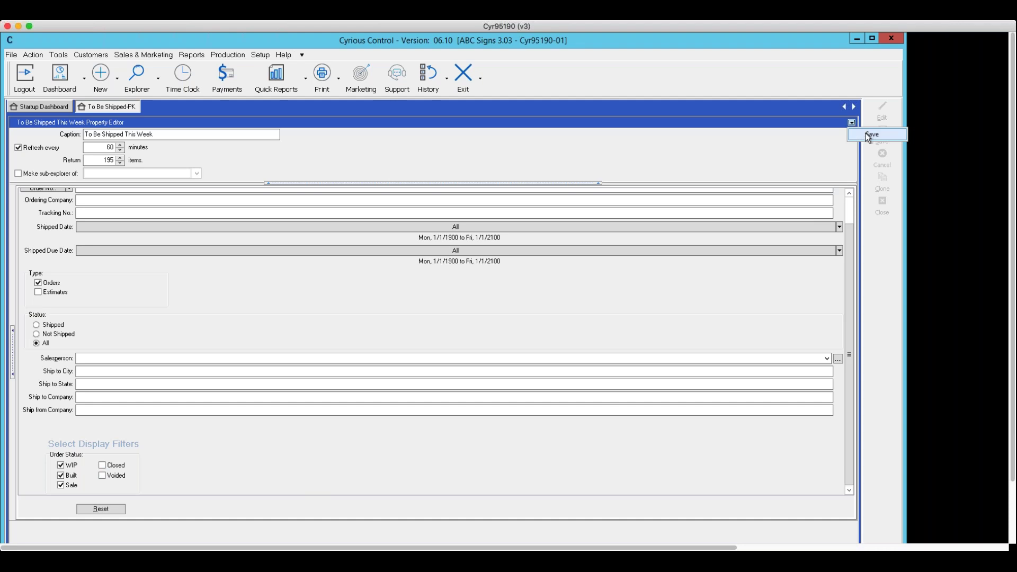
click(871, 134)
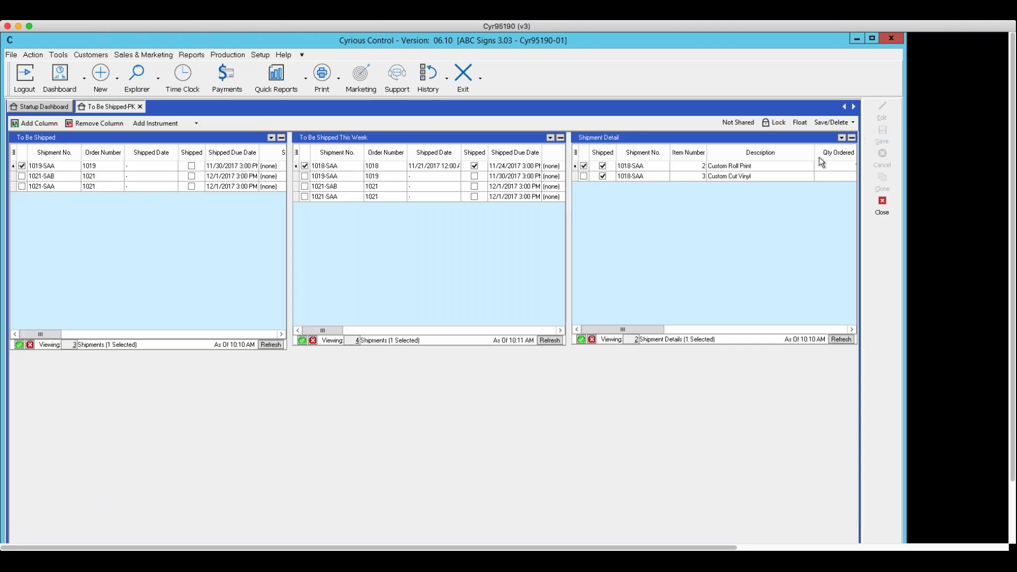
Review the sub-explorer choices in the Shipment Detail instrument's properties, keep Shipment, and save
click(841, 138)
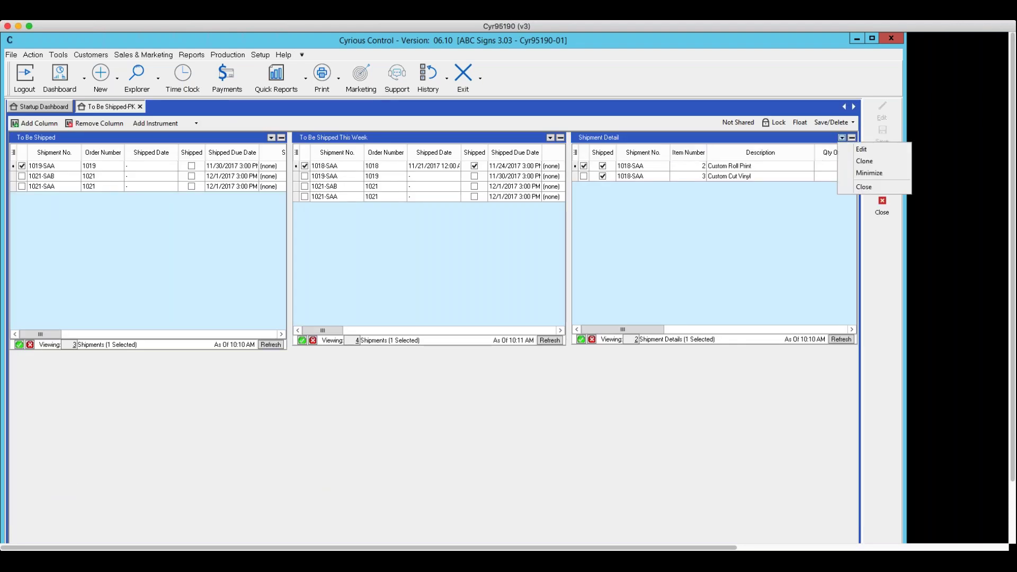
click(858, 151)
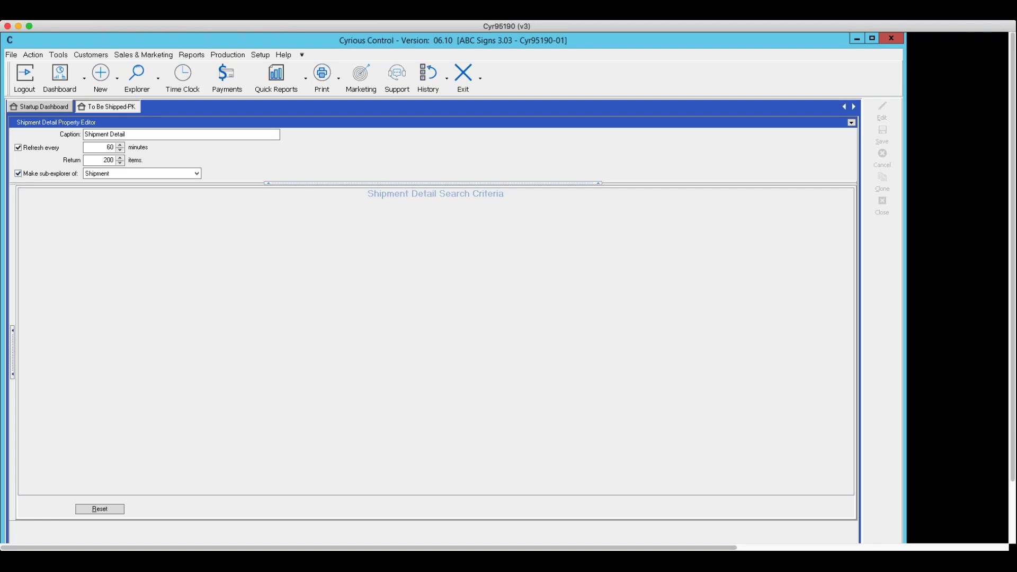
click(197, 174)
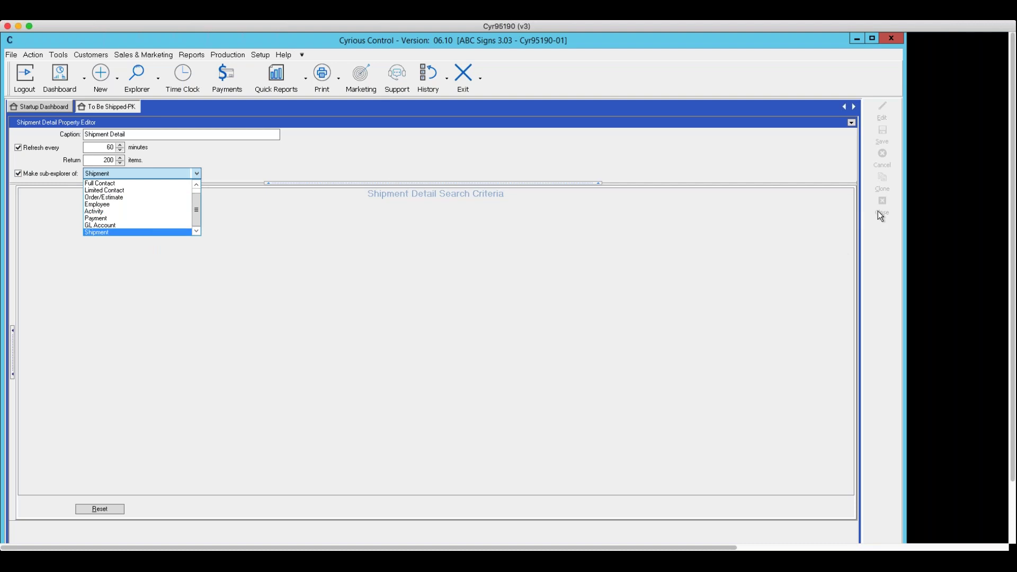
click(642, 242)
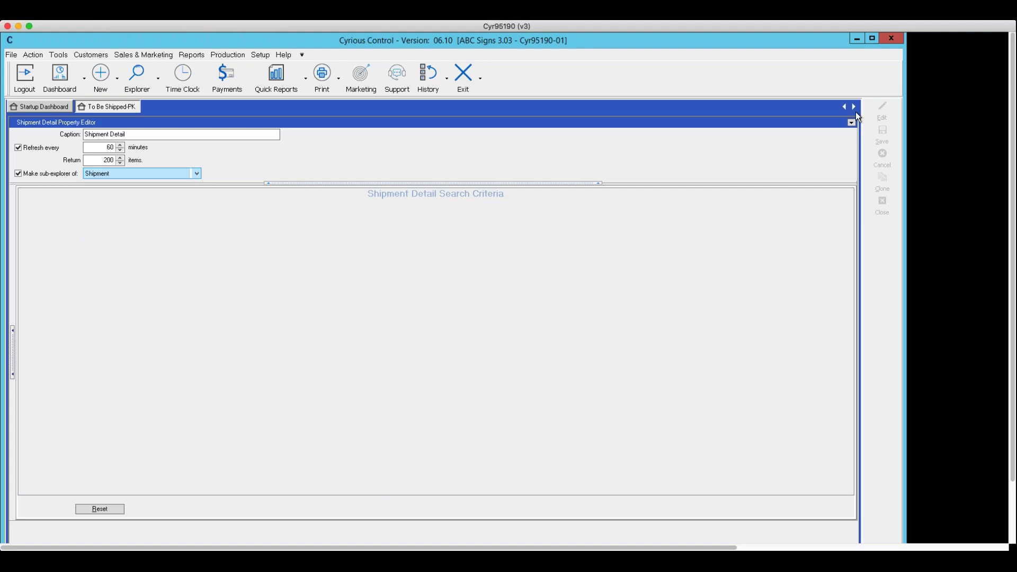
click(850, 124)
click(871, 135)
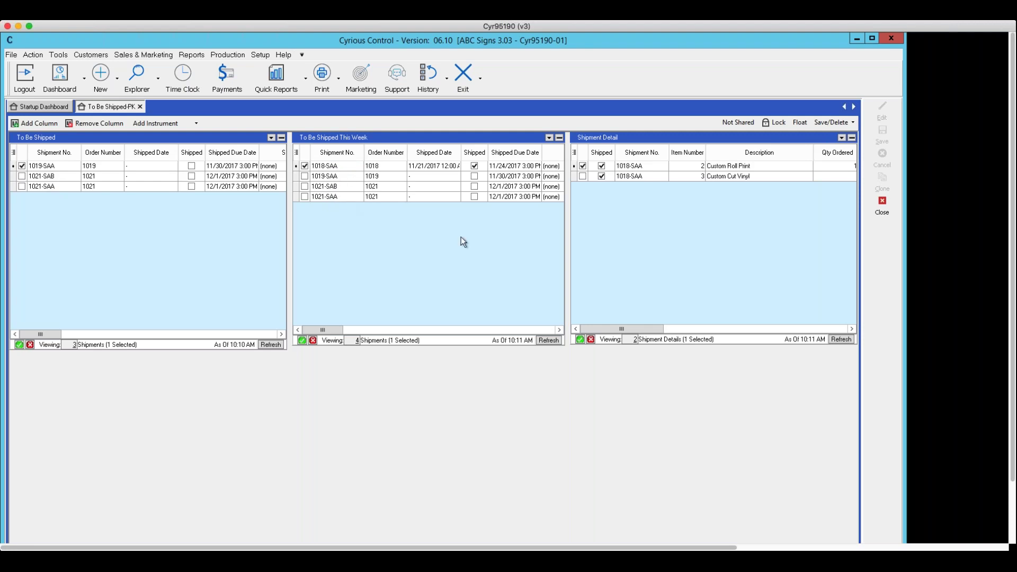
Close the dashboard and examine the search criteria and order status filters in the shipment explorer
click(880, 206)
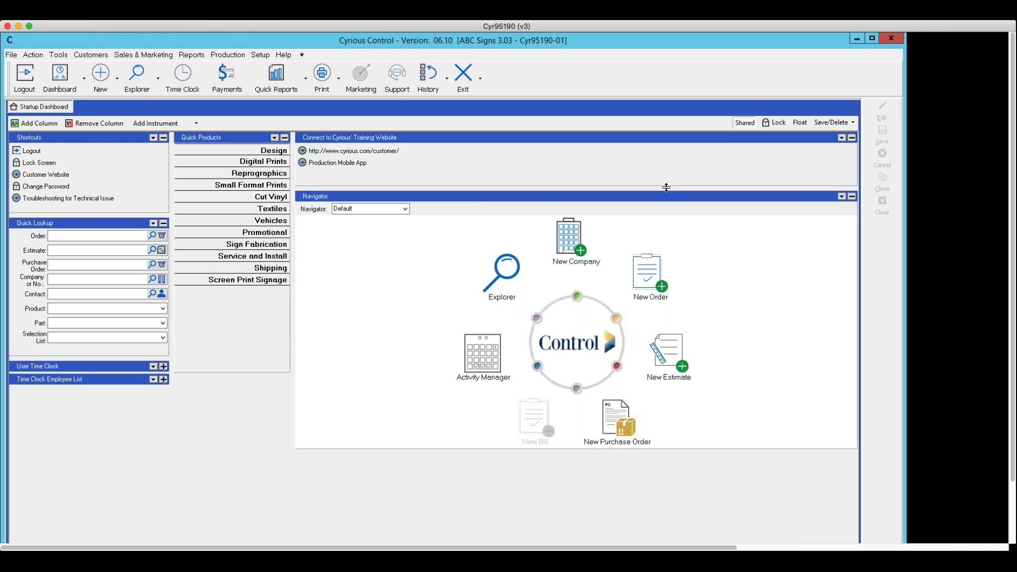
click(158, 81)
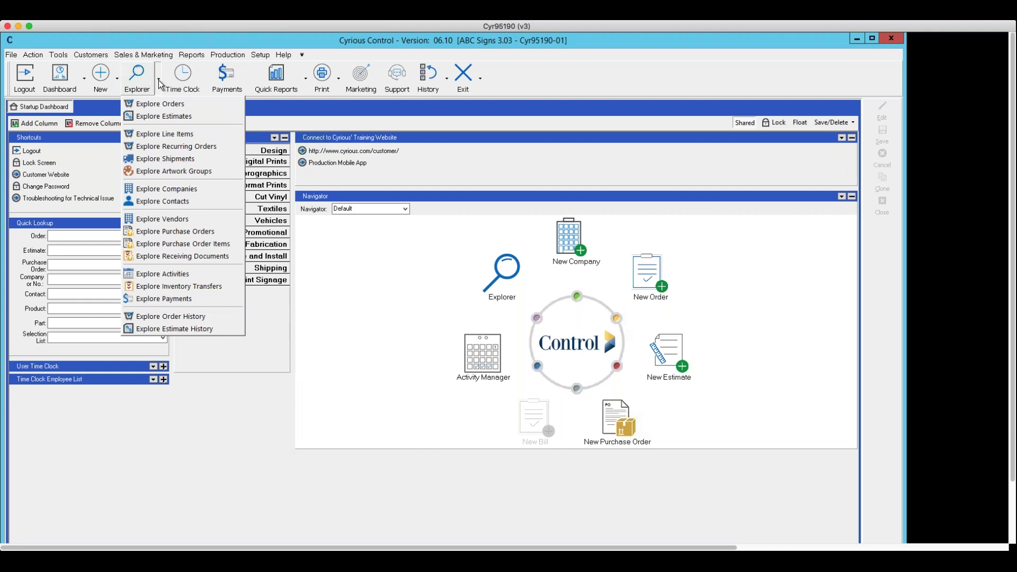
click(163, 159)
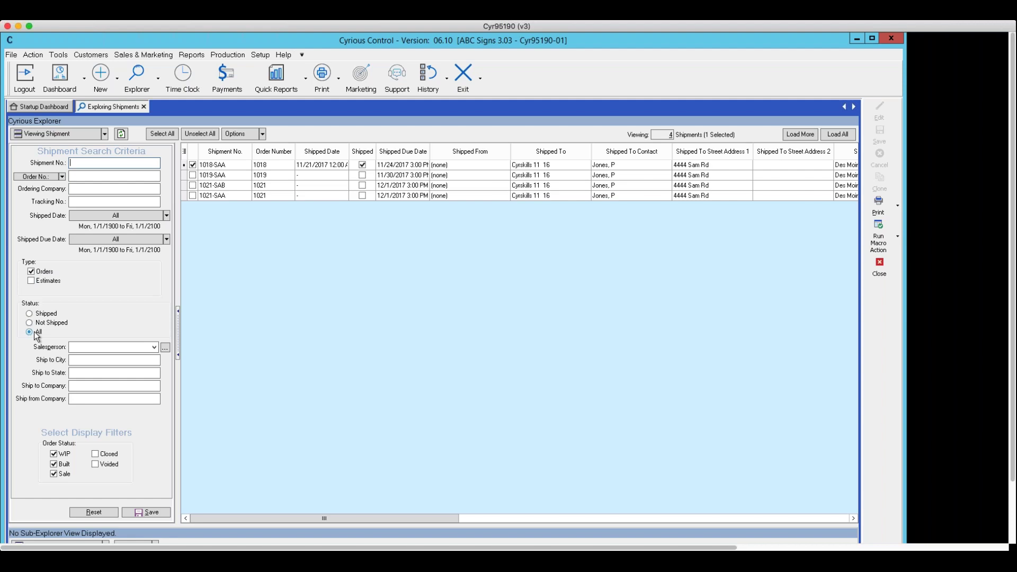
click(53, 464)
click(877, 269)
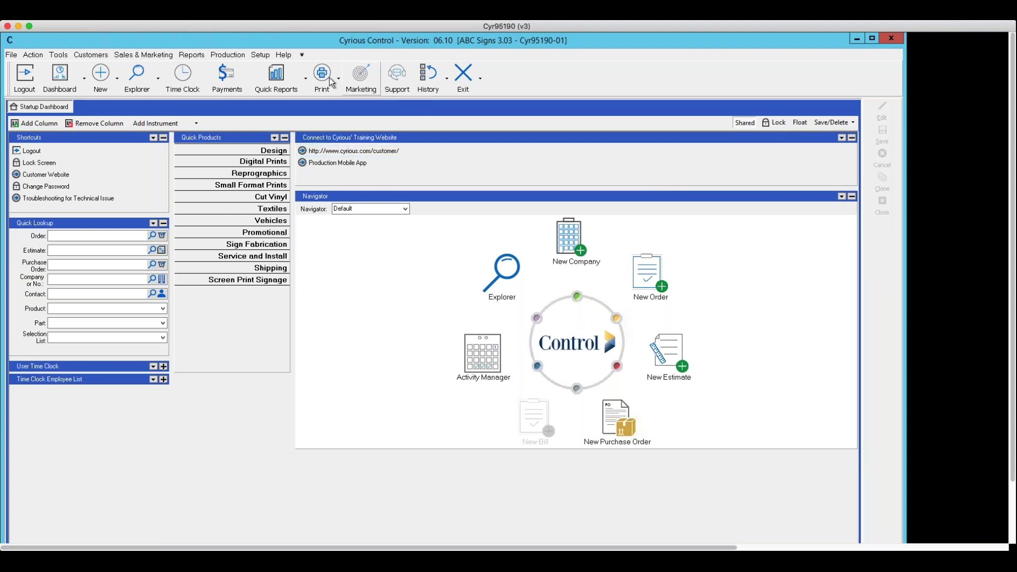
Open the Shipping Methods / Carriers settings in System Setup
click(260, 55)
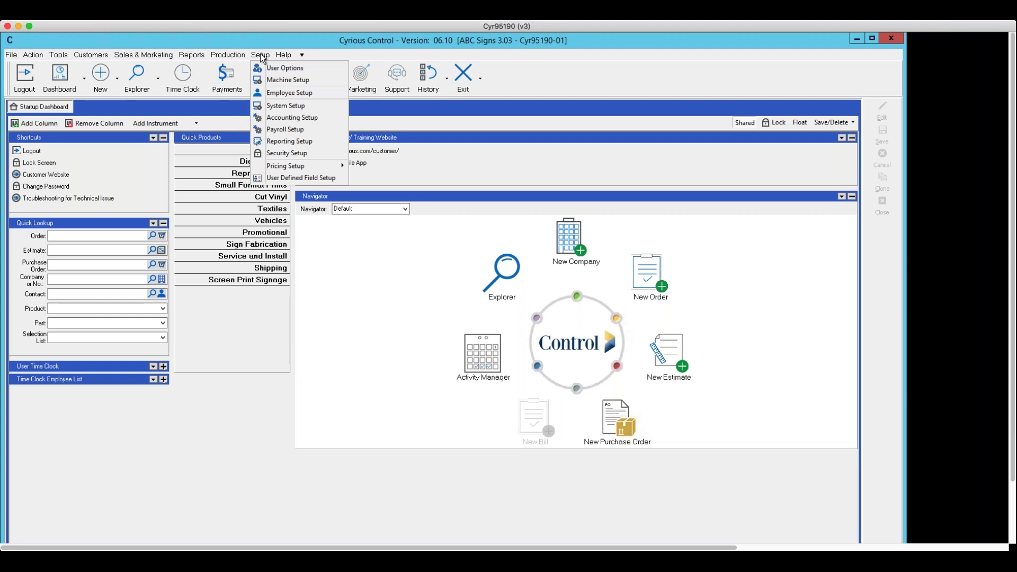
click(283, 106)
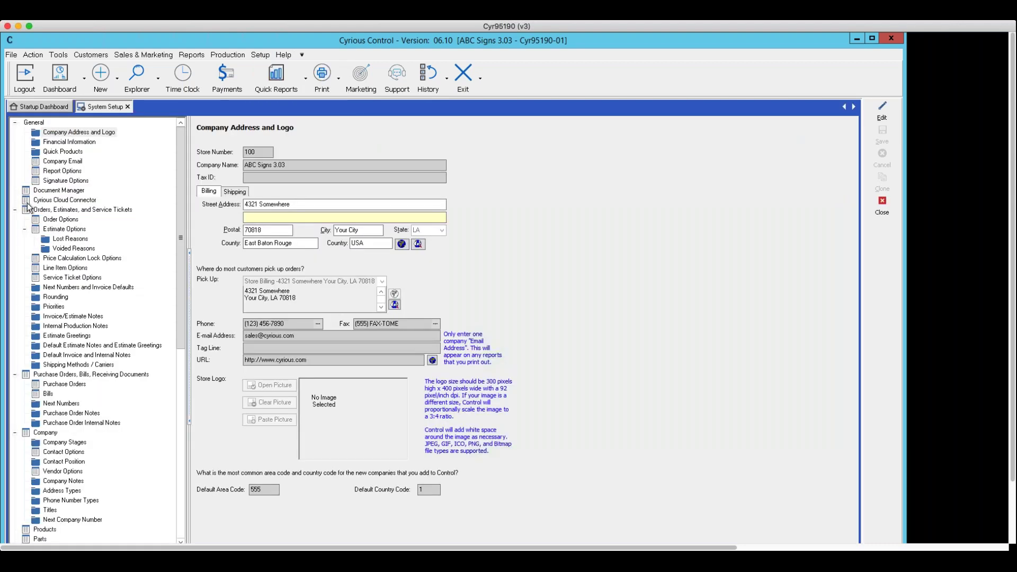
click(64, 365)
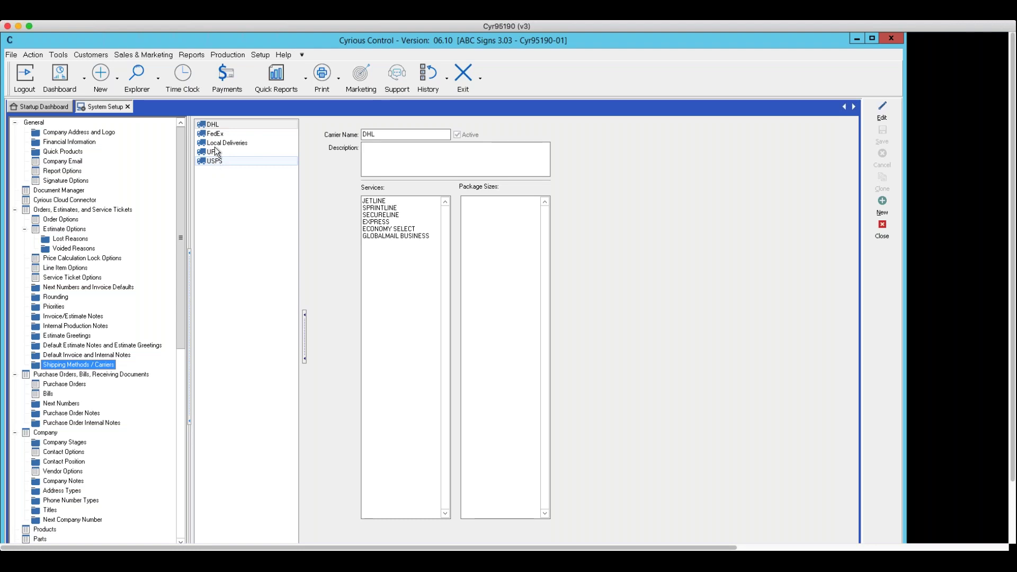
Examine the services and package sizes defined for the DHL, FedEx, UPS, USPS and Local Deliveries carriers
click(215, 125)
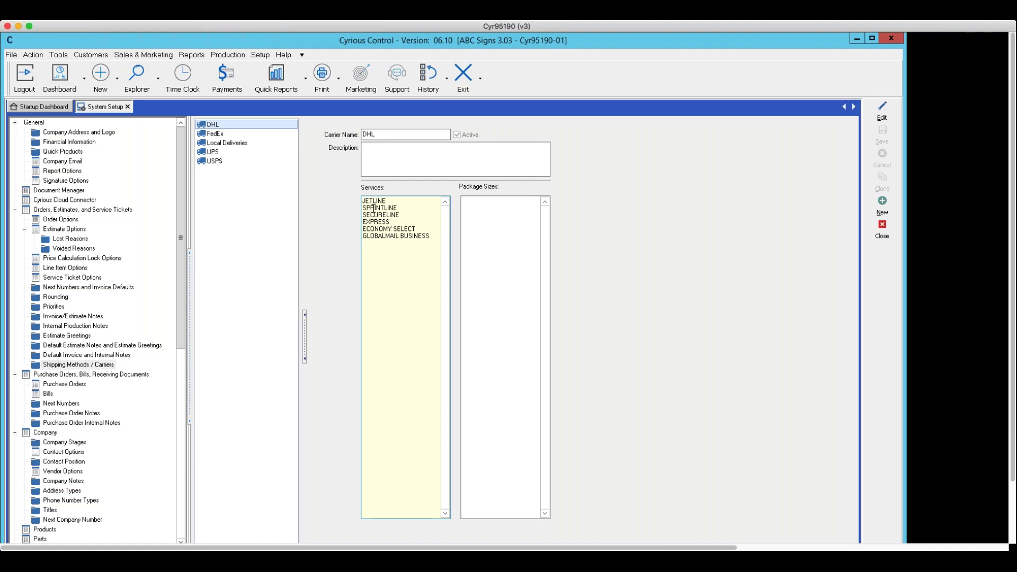
click(483, 220)
click(240, 134)
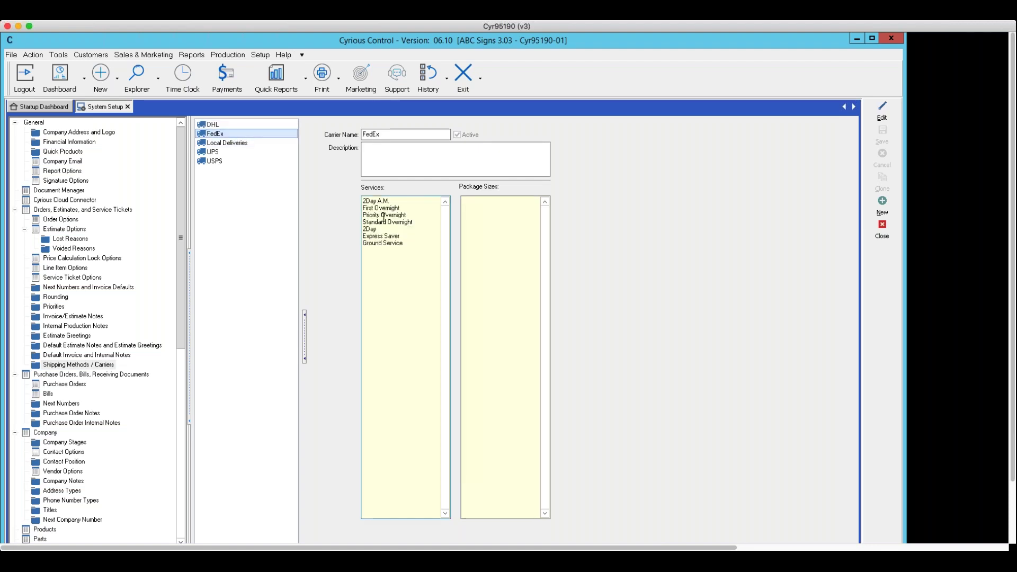
click(485, 280)
click(389, 237)
click(212, 152)
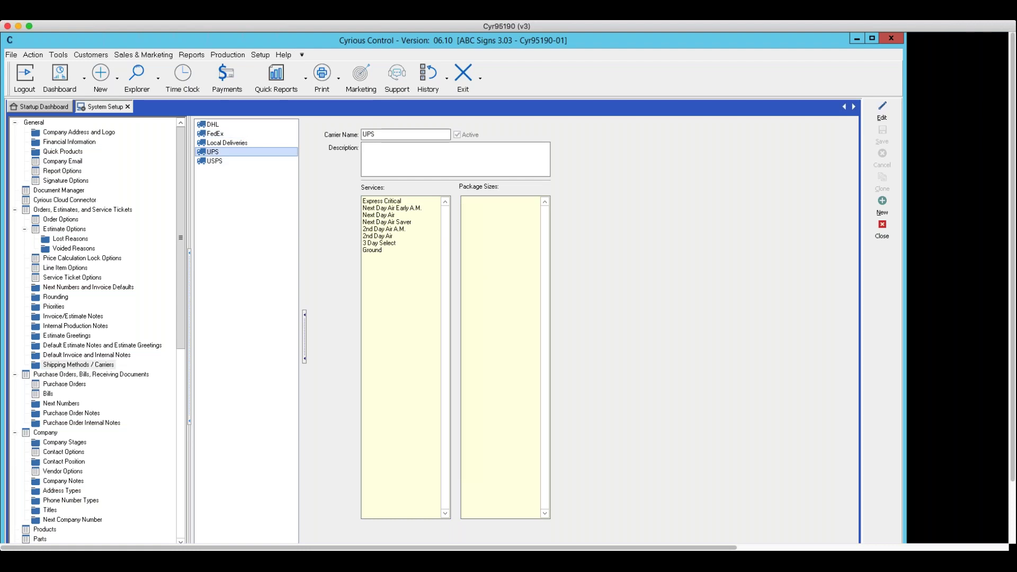
click(211, 160)
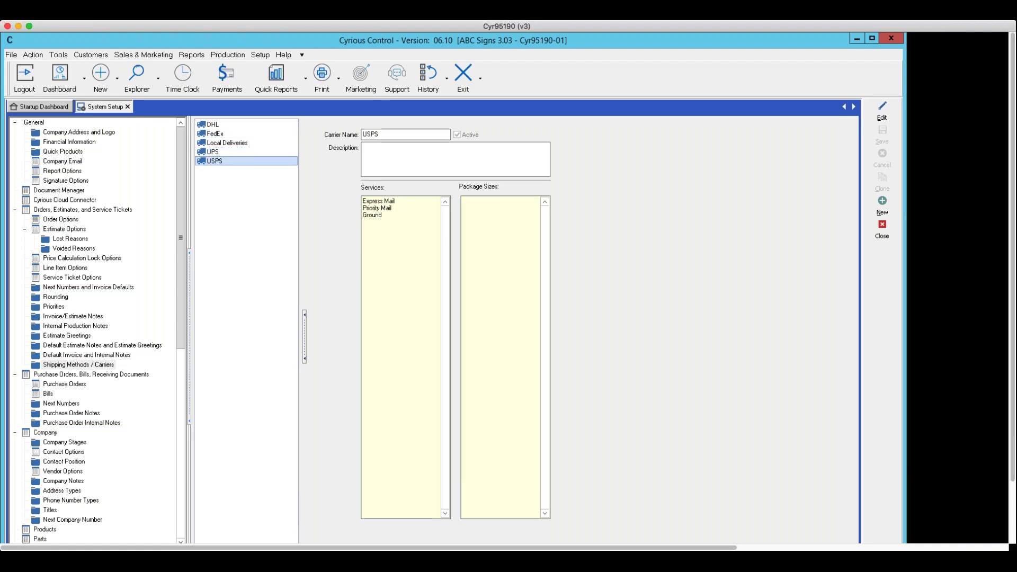
click(211, 144)
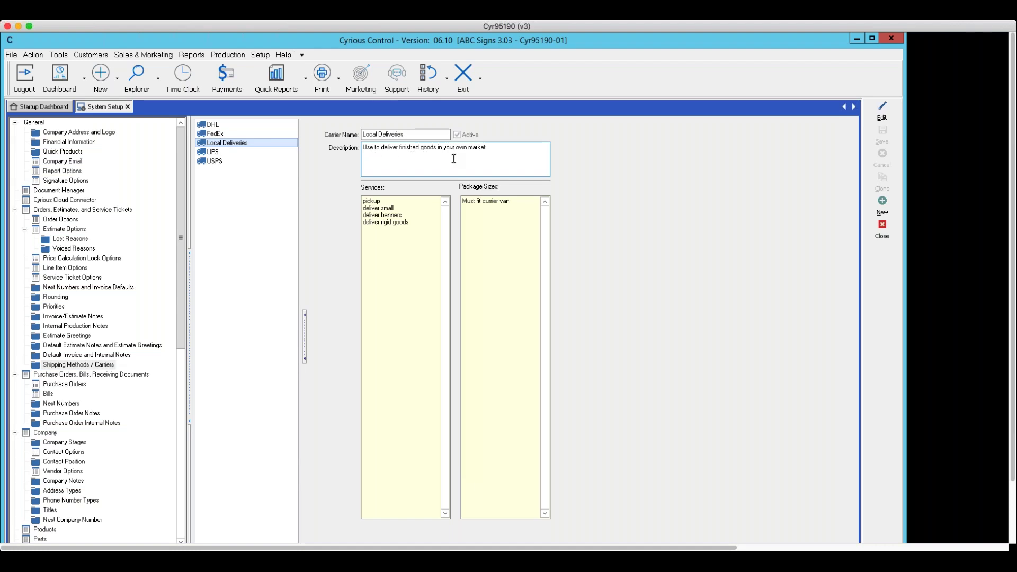
click(376, 201)
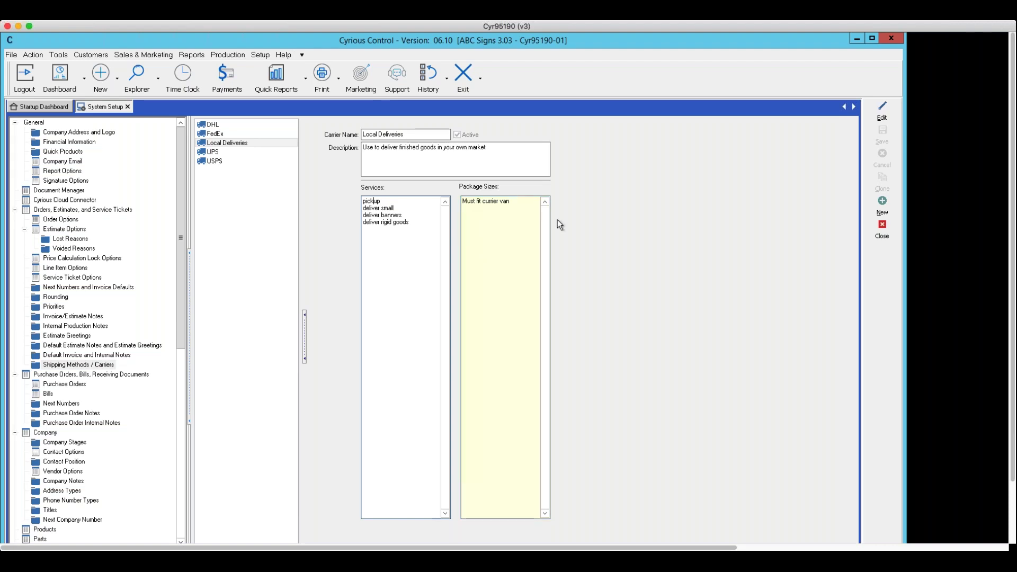
Try to save a new shipping carrier without a name and discard the blank entry
click(213, 143)
click(879, 210)
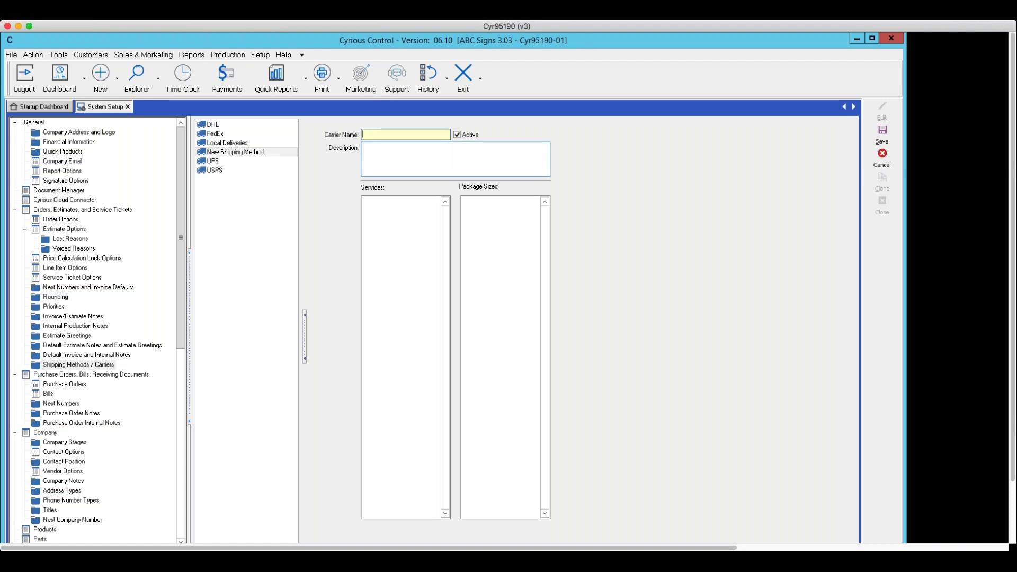
click(383, 213)
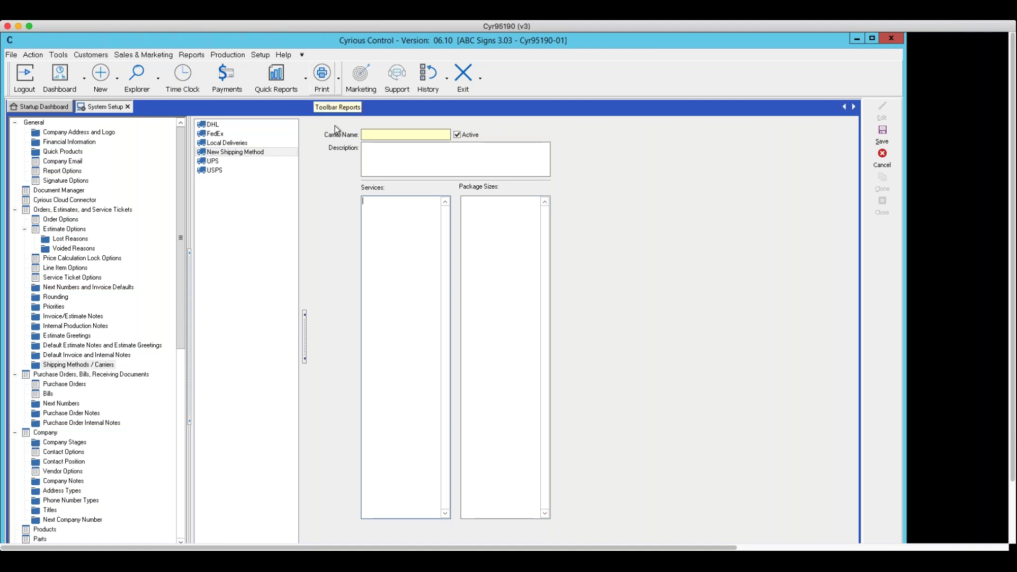
click(880, 136)
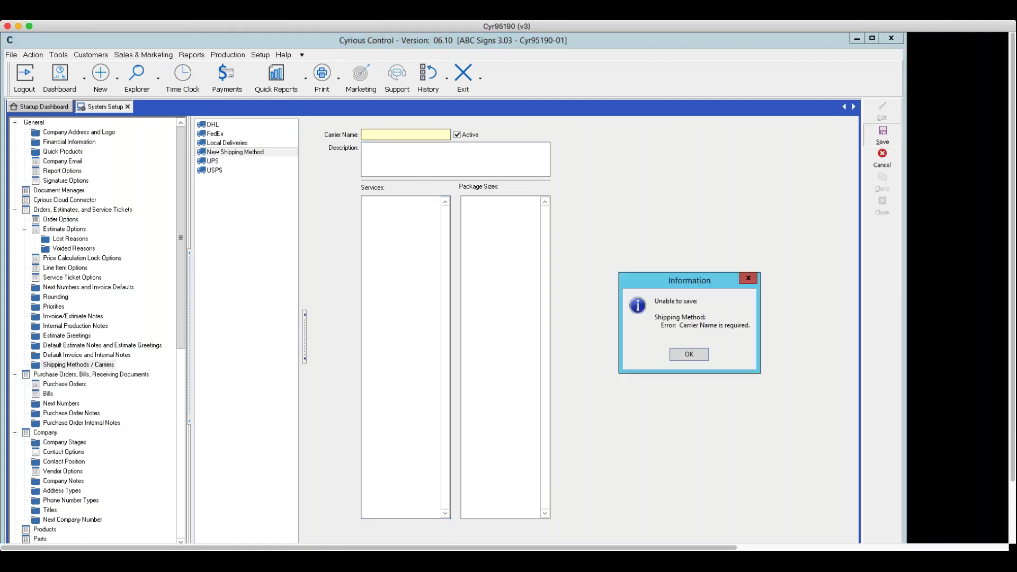
click(704, 352)
click(878, 164)
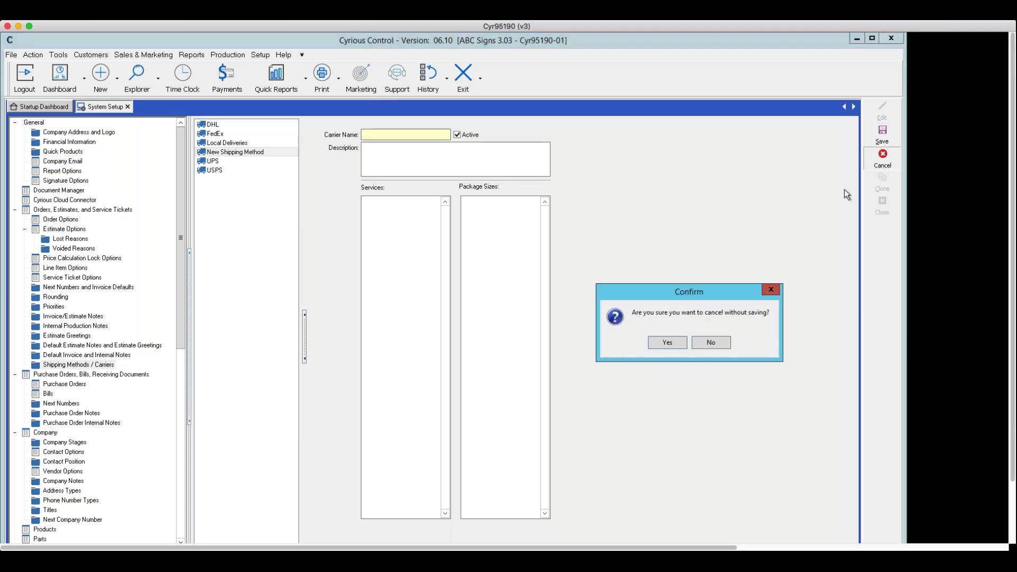
click(674, 341)
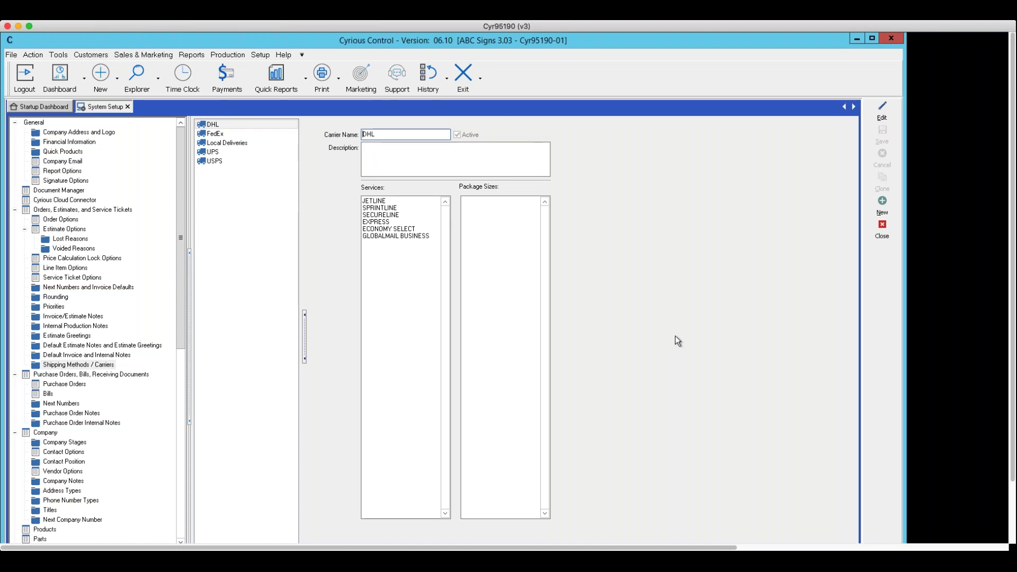
Try making the DHL carrier inactive and cancel the edit without saving
click(239, 126)
click(876, 113)
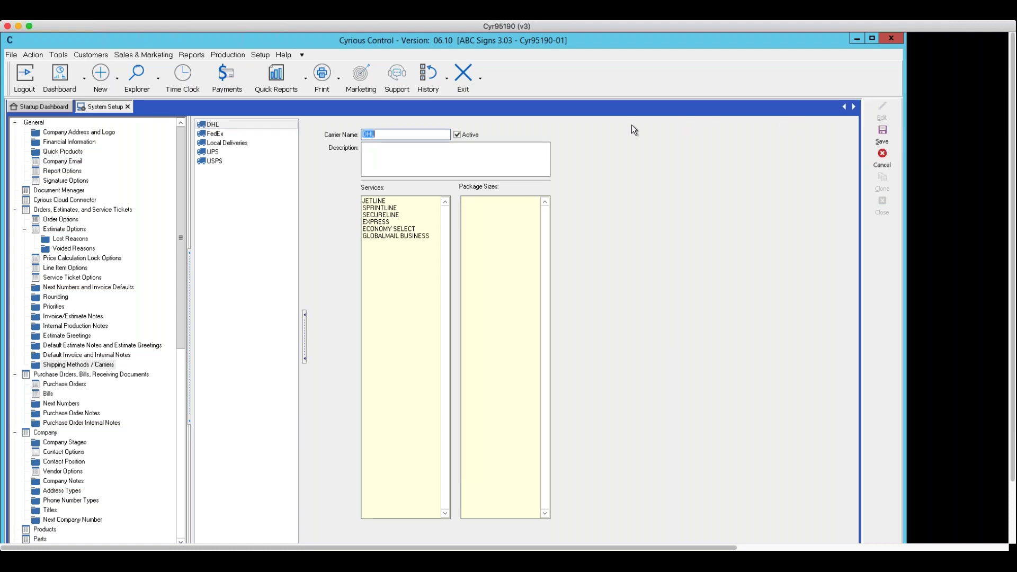
click(458, 136)
click(885, 159)
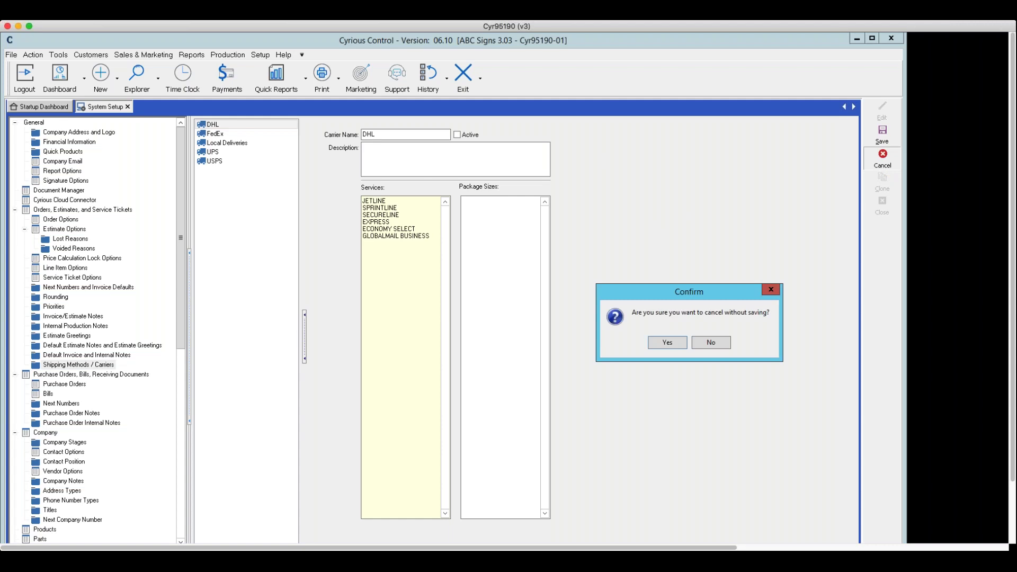
click(657, 342)
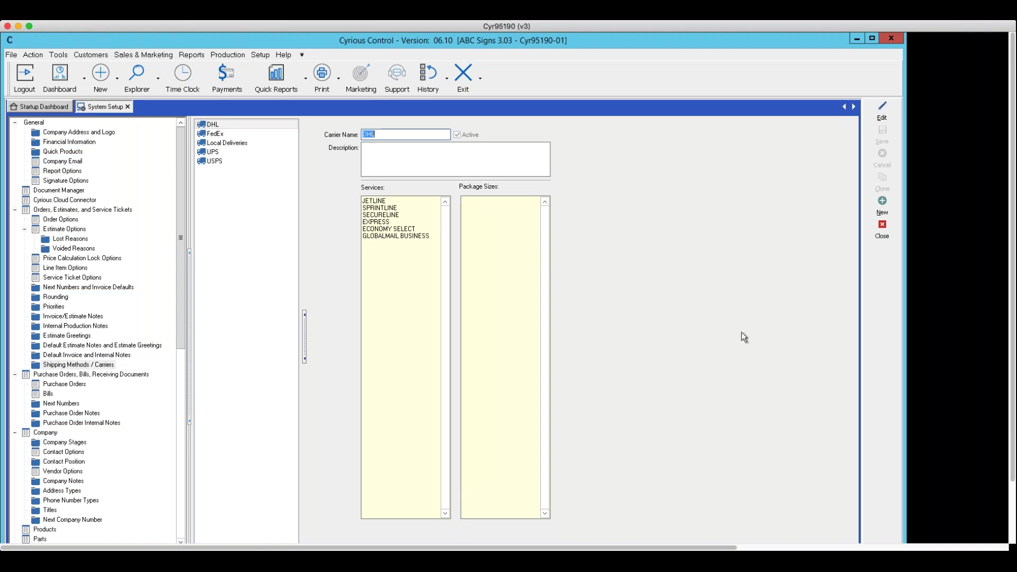
Close System Setup and explore the orders
click(882, 227)
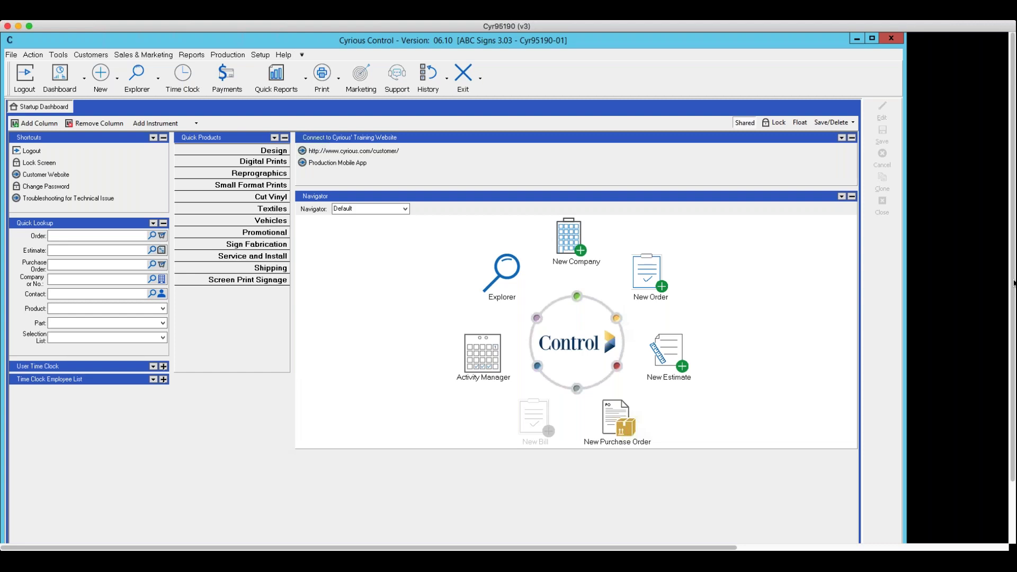
click(158, 79)
click(158, 80)
click(159, 81)
click(165, 93)
click(158, 80)
click(159, 81)
click(158, 84)
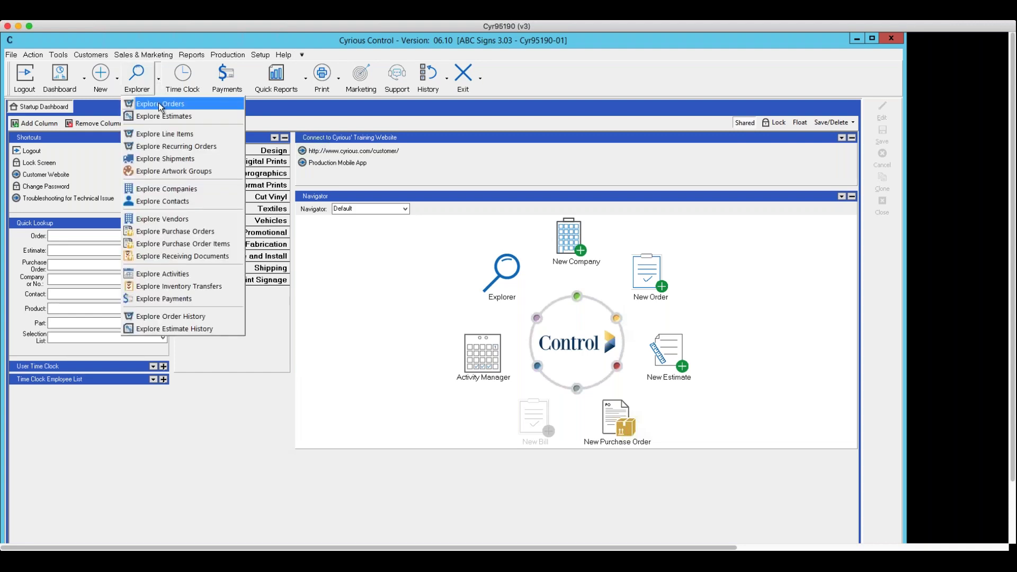
click(159, 104)
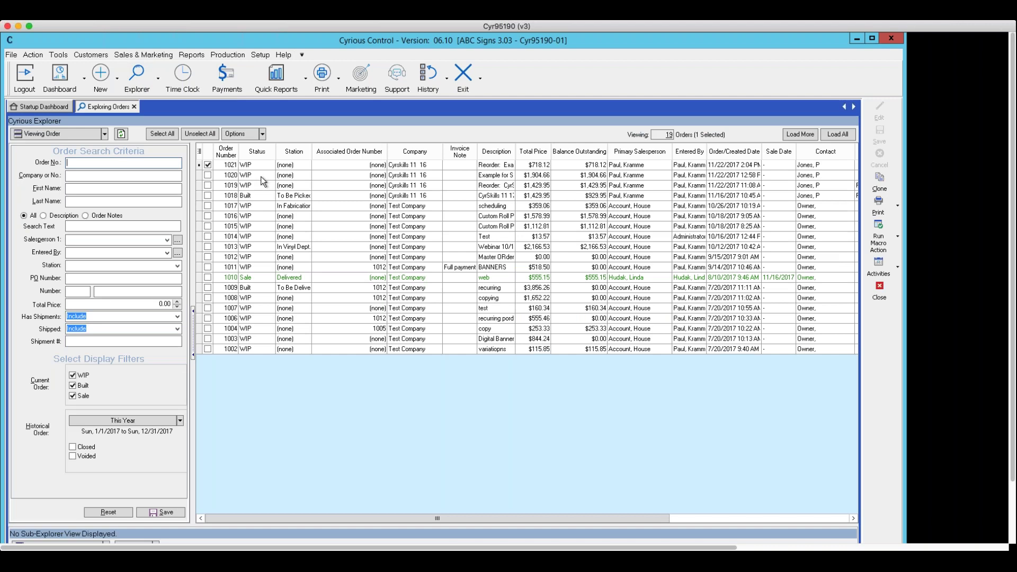
Clone the WIP order described as Example for Shipping into a new order
click(230, 176)
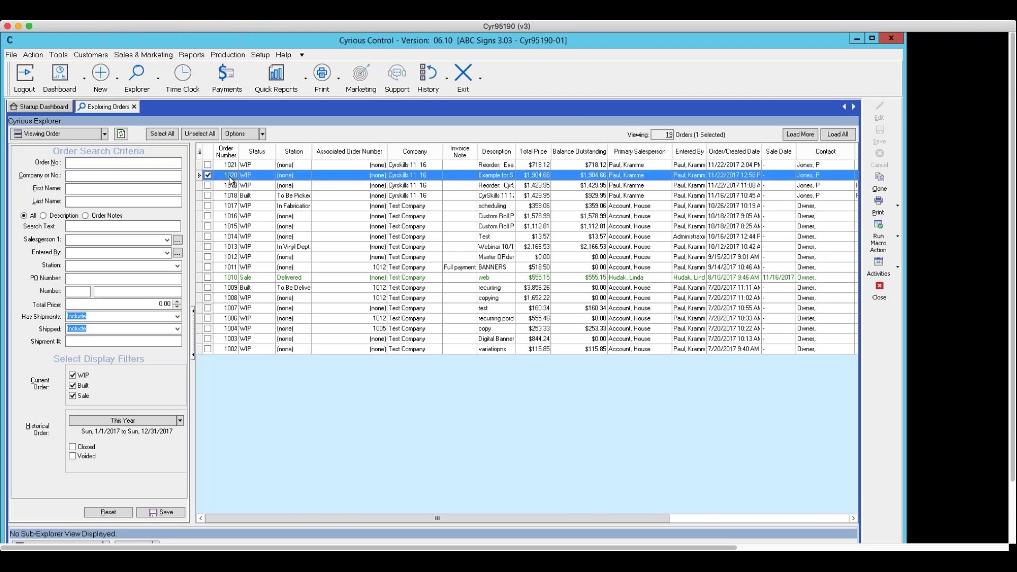
right_click(260, 173)
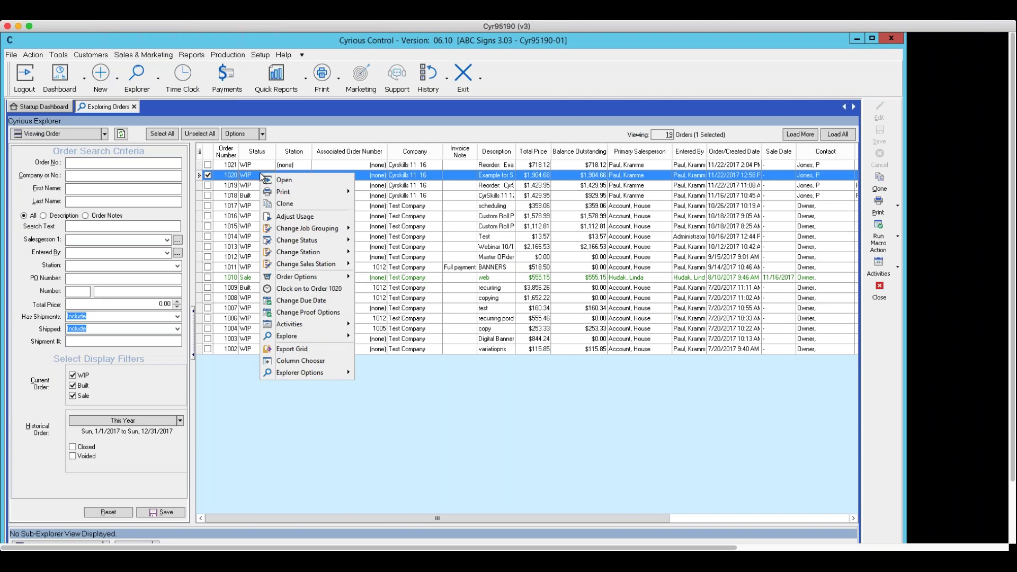
click(289, 205)
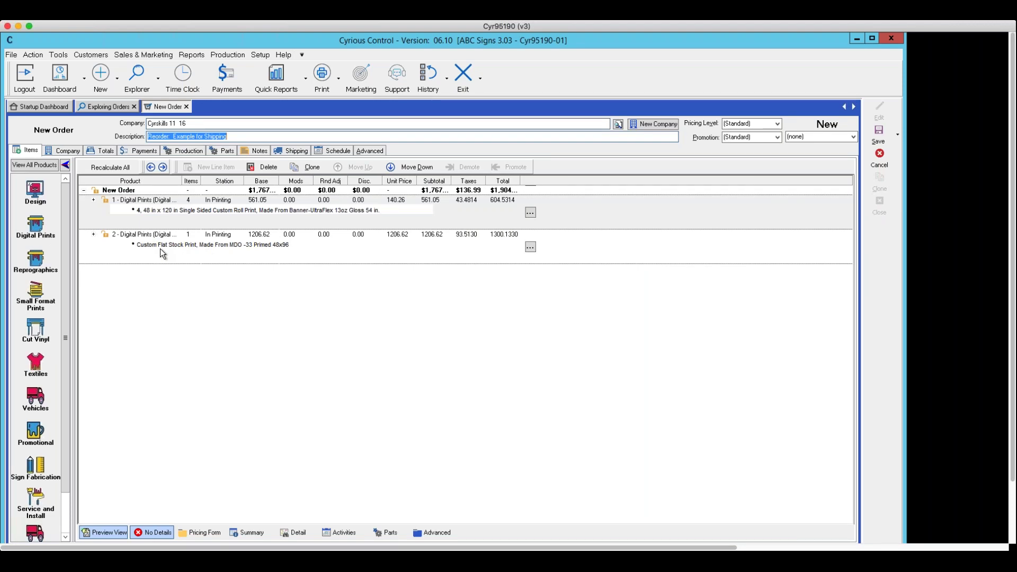
Set the quantity of the Custom Roll Print line item to 8 and accept the change
click(157, 212)
double_click(230, 225)
double_click(295, 152)
text(8)
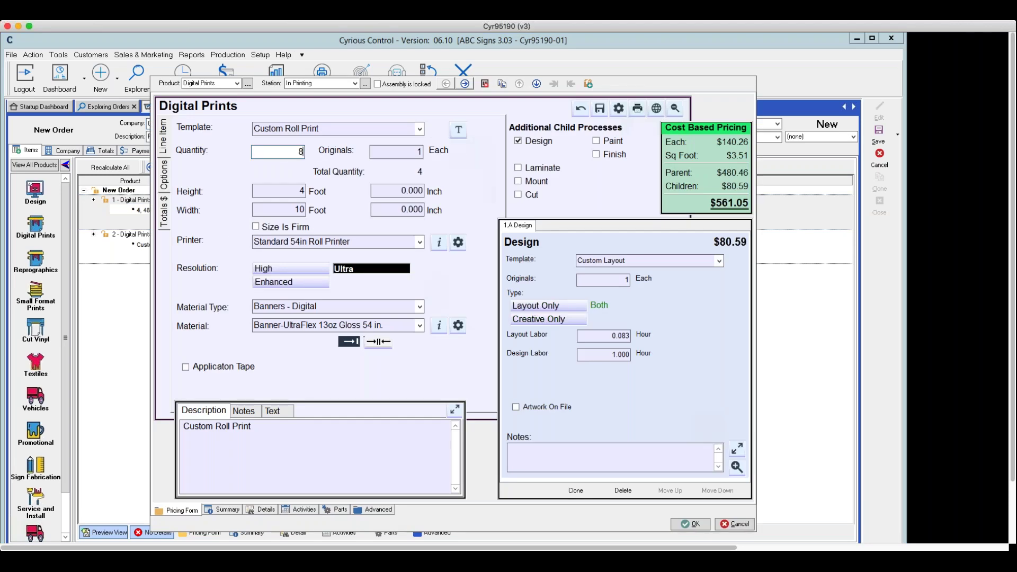
key(Tab)
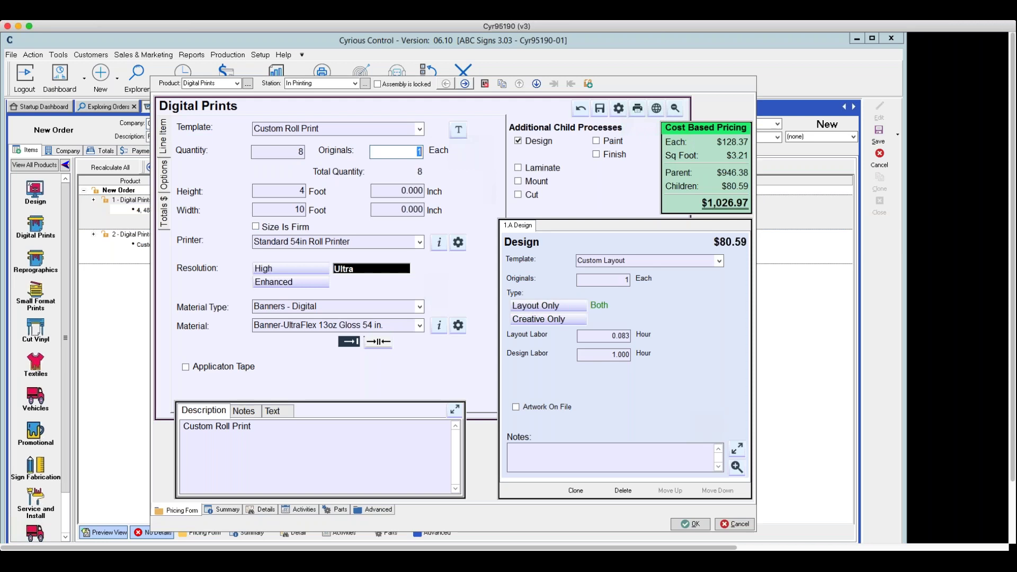
click(685, 525)
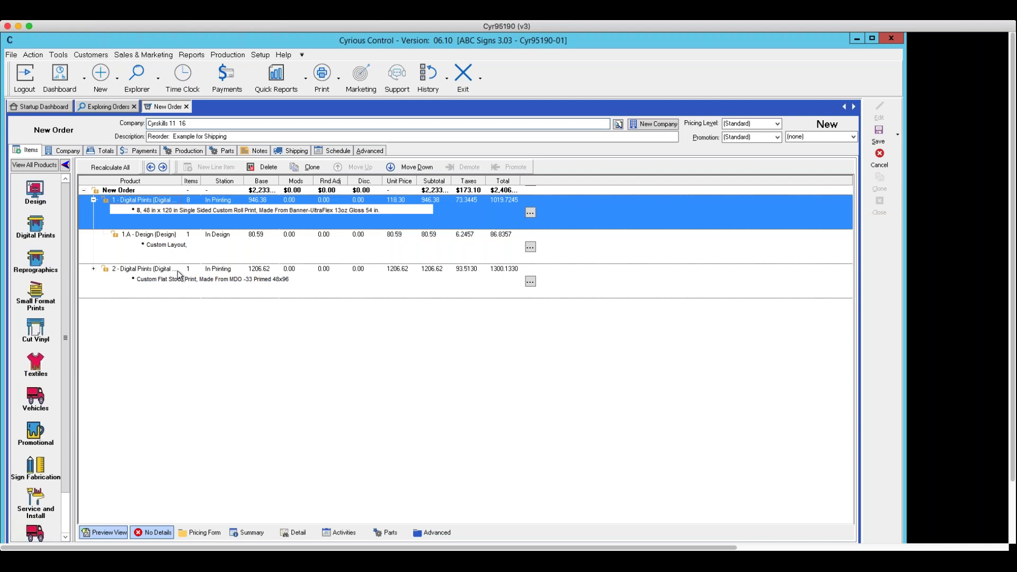
Set the quantity of the Custom Flat Stock Print line item to 8 and accept the change
double_click(178, 276)
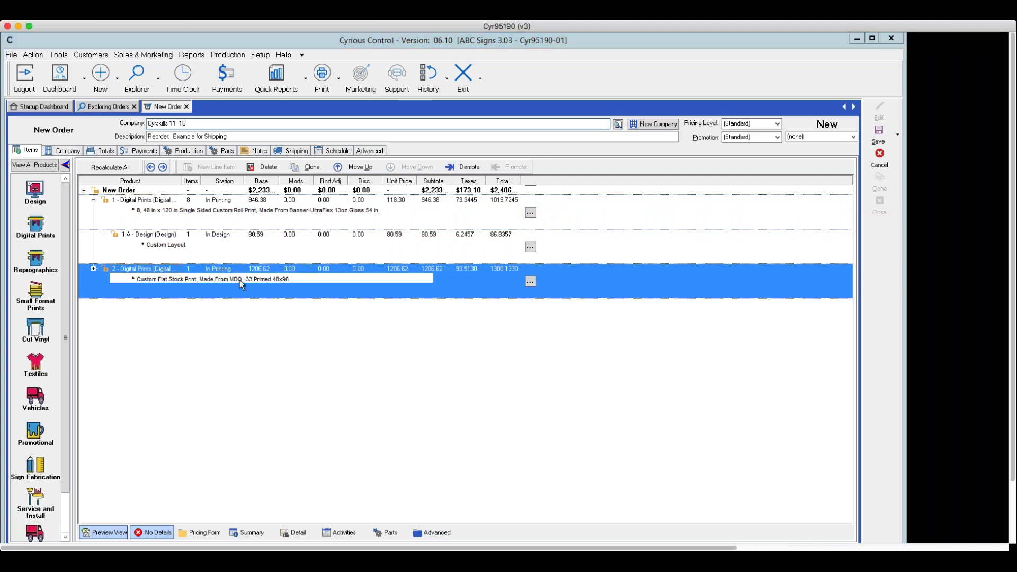
double_click(295, 151)
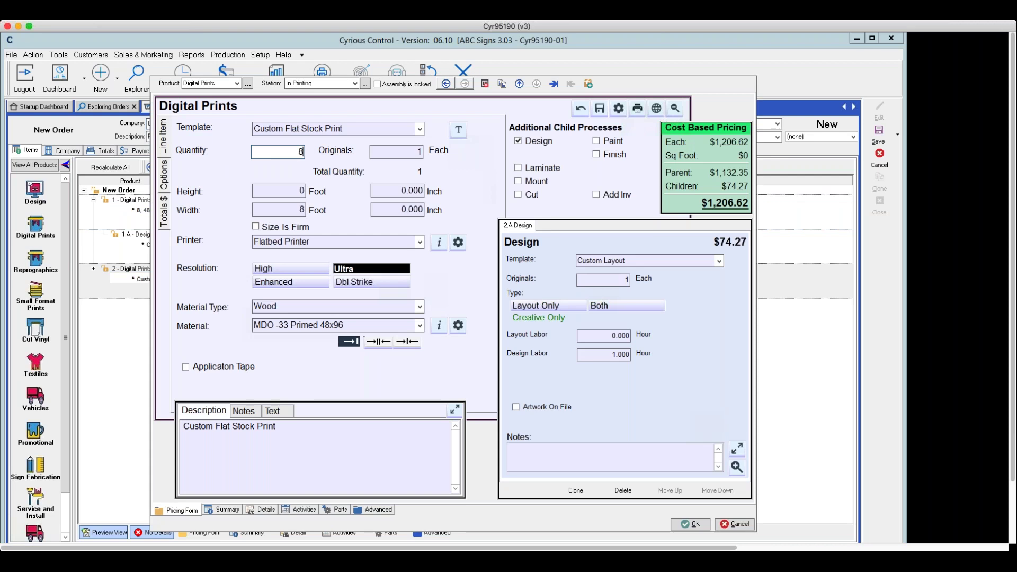
text(8)
key(Tab)
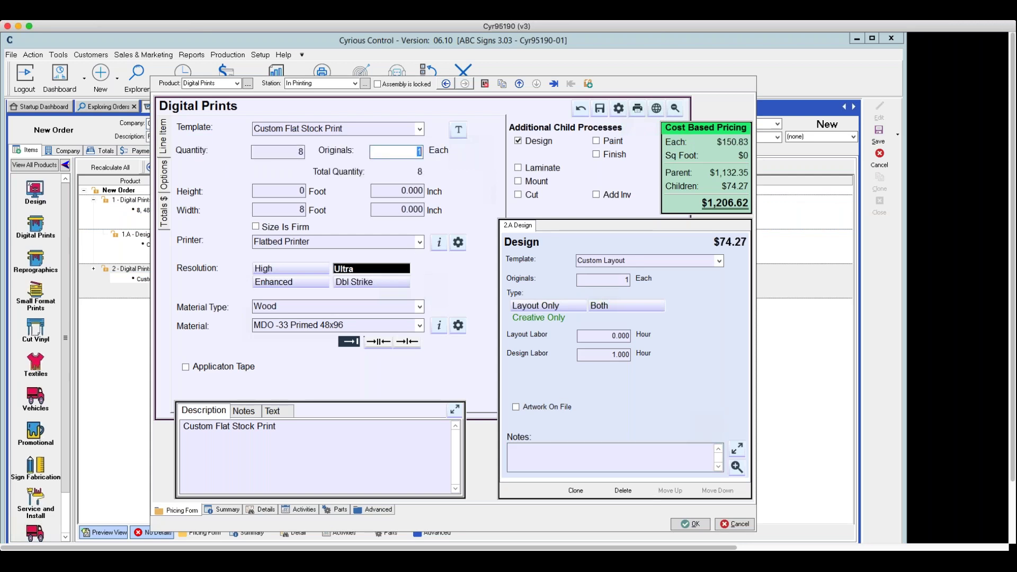
click(686, 525)
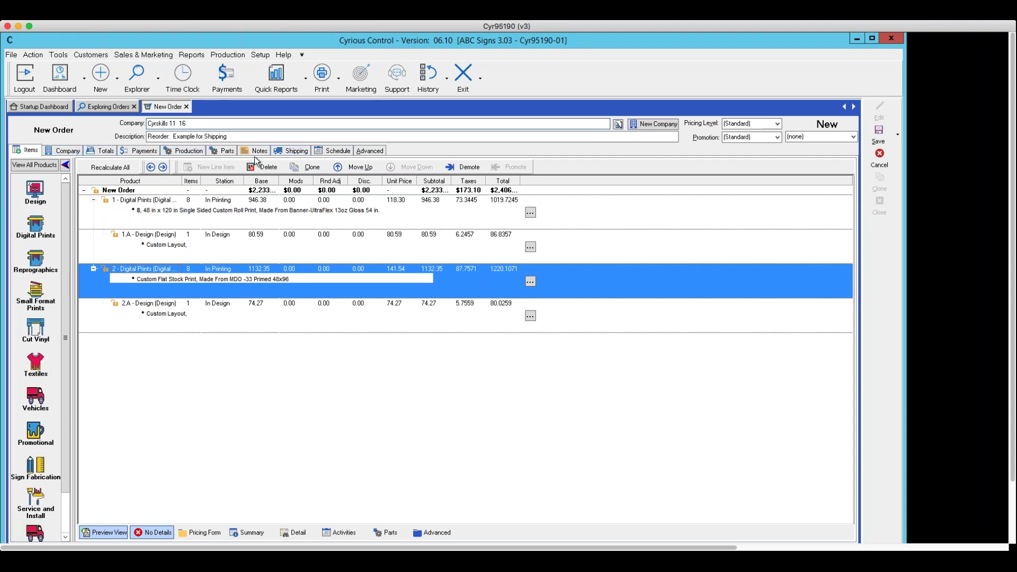
Set the new order to ship in multiple shipments, with Store as the ship-from source
click(291, 151)
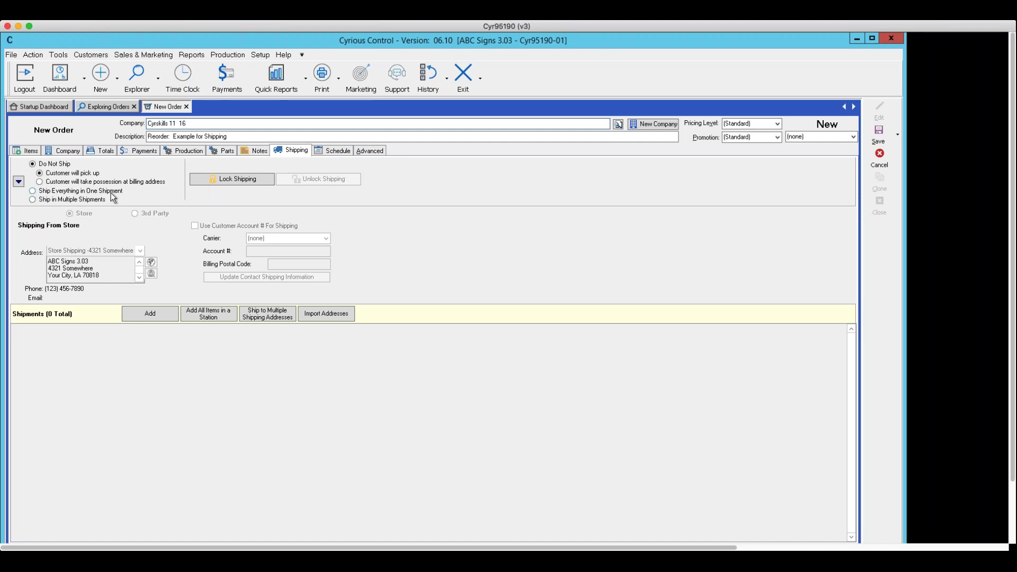
click(33, 200)
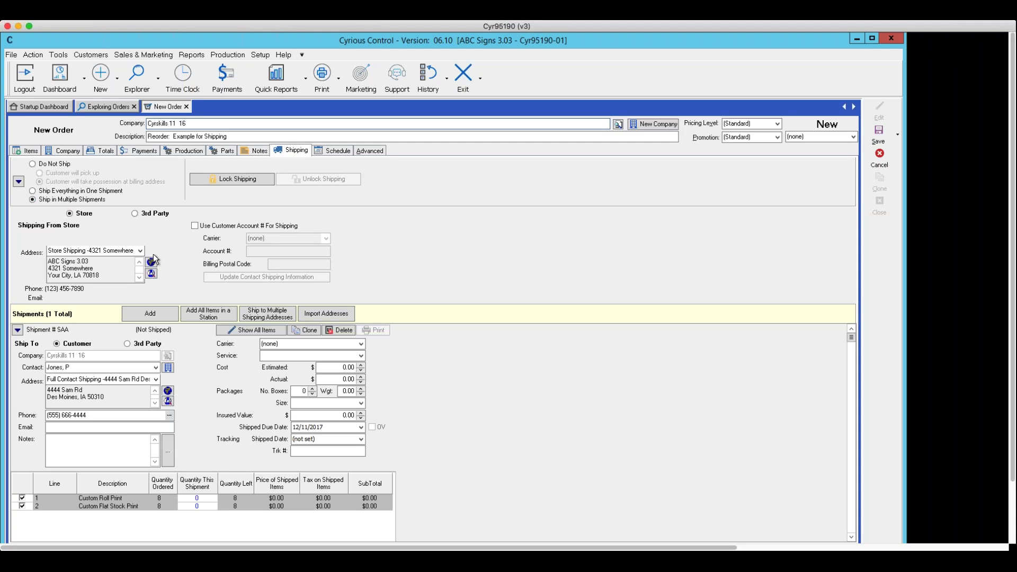
scroll(154, 253, down, 2)
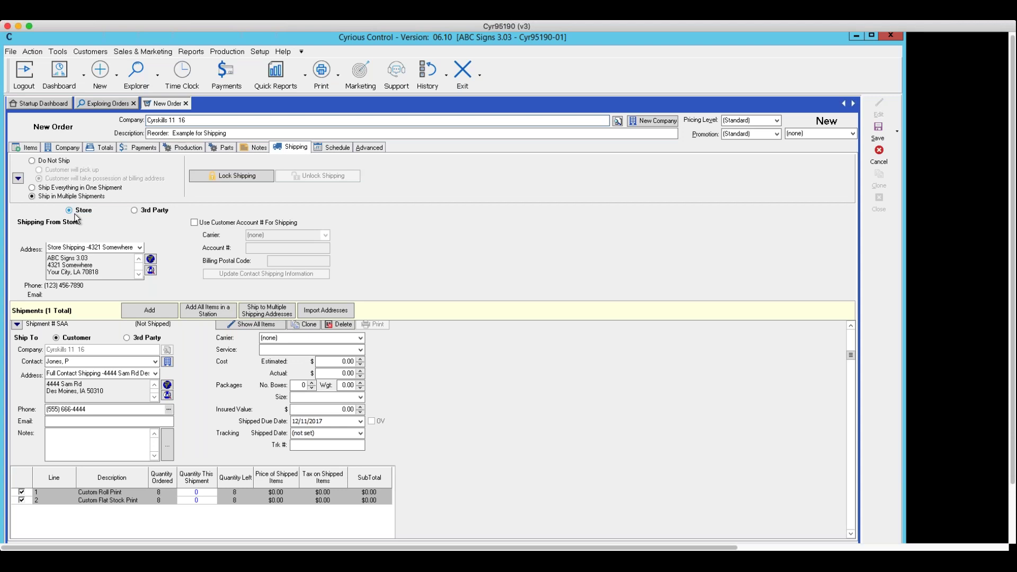
click(134, 212)
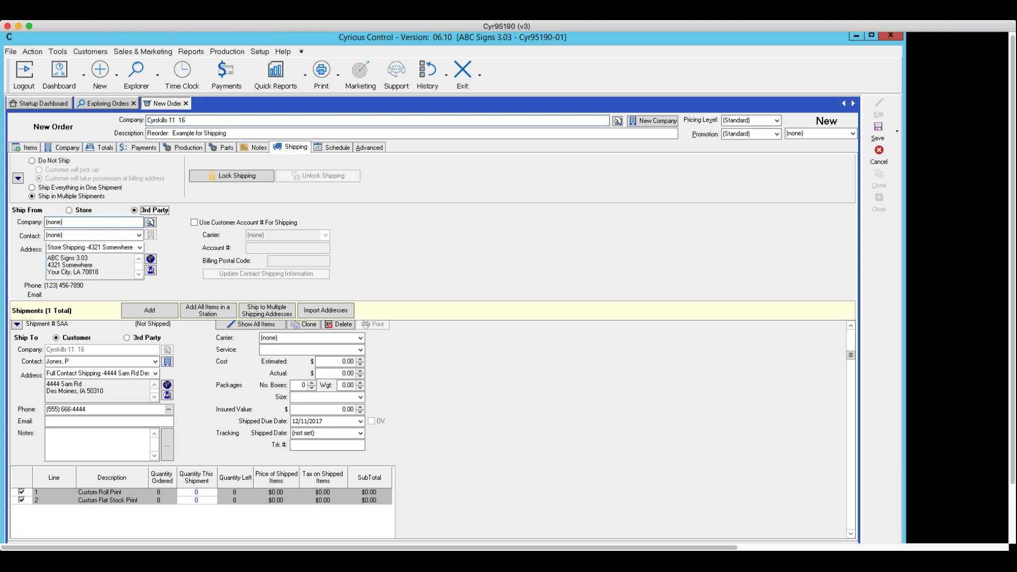
click(69, 210)
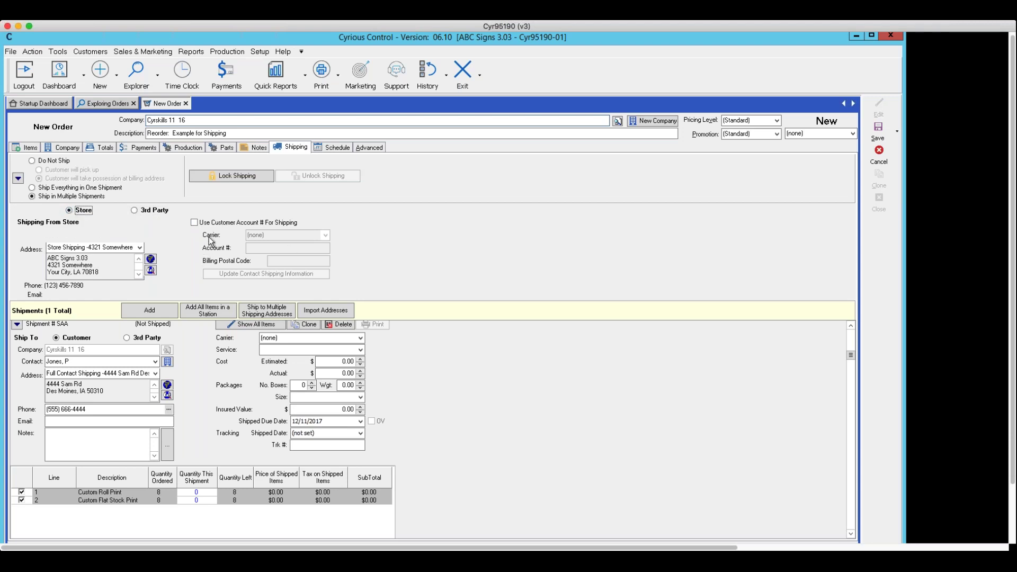
Enable using the customer's account number for shipping and choose UPS as its carrier
click(194, 223)
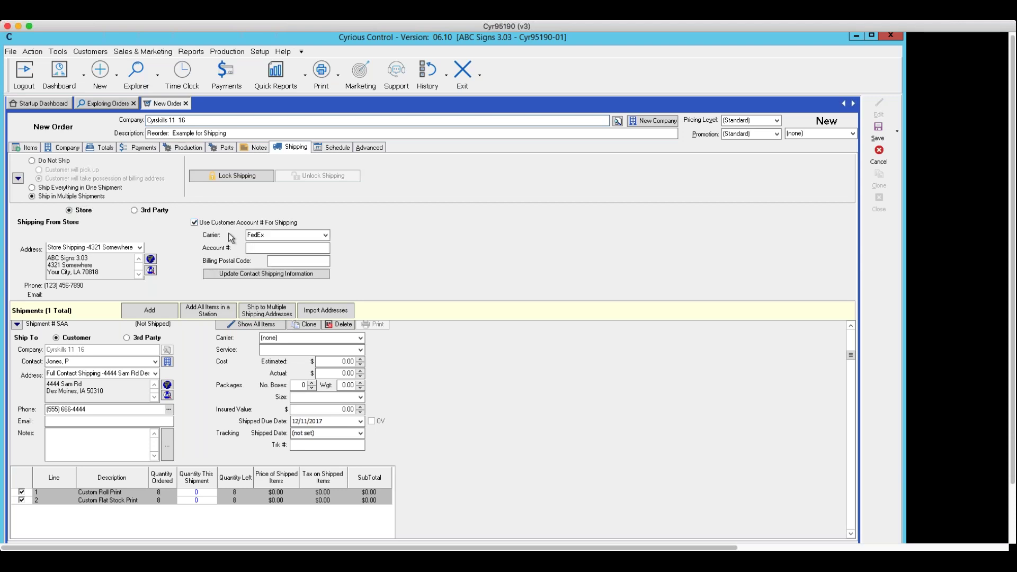
click(326, 236)
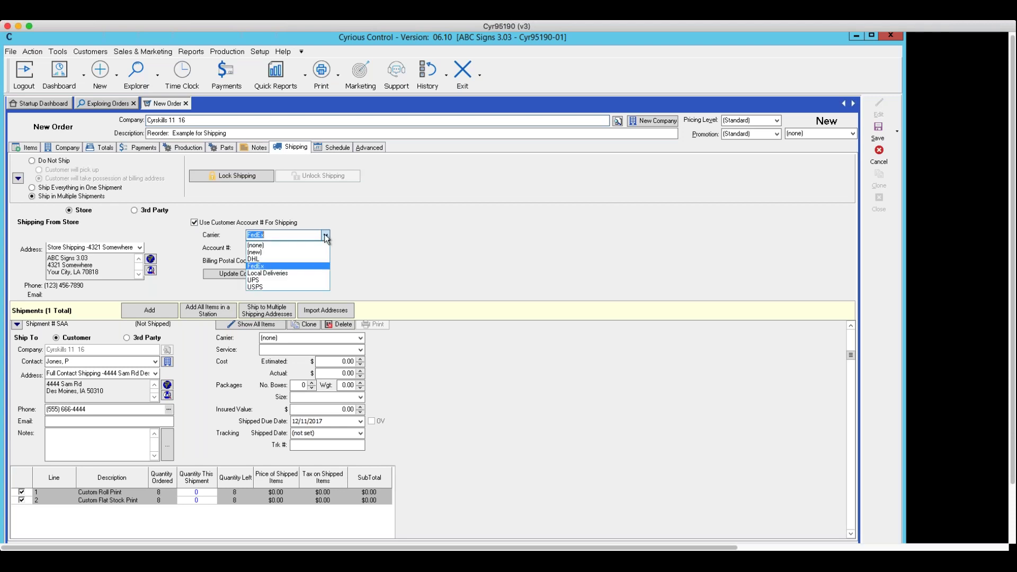
click(284, 281)
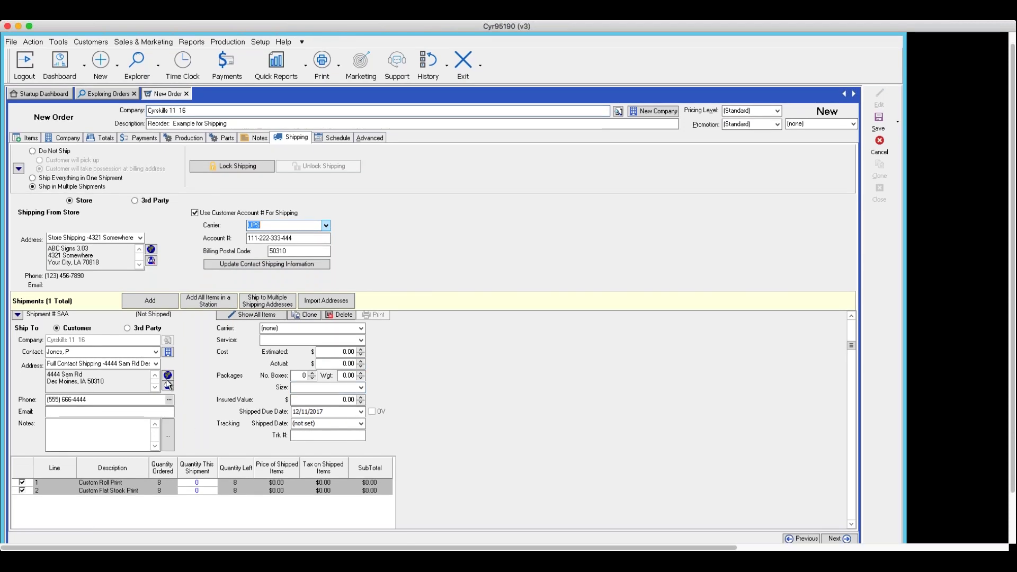
Collapse and re-expand the shipment and review its ship-to, carrier, package and line item details
click(18, 315)
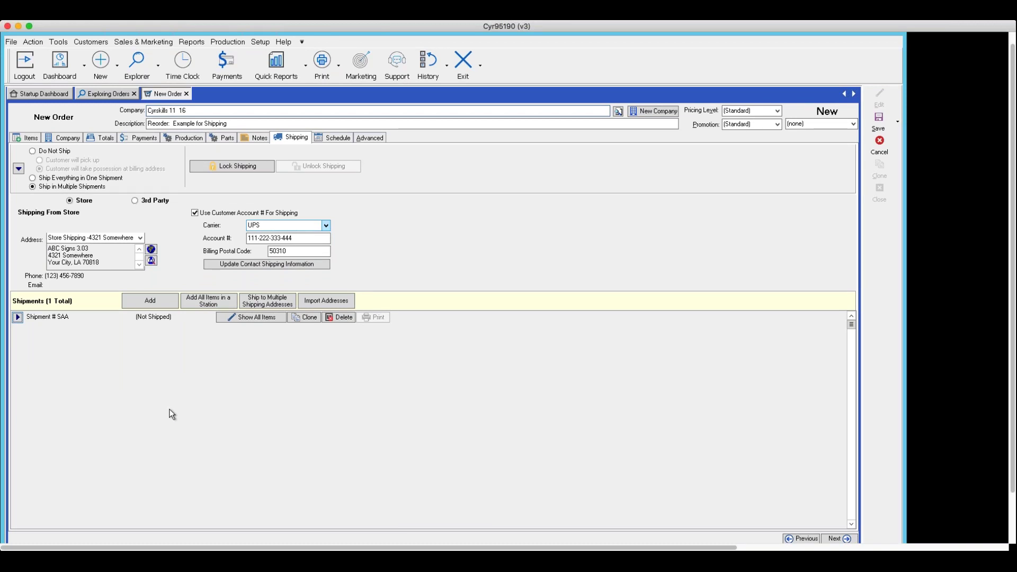
click(17, 316)
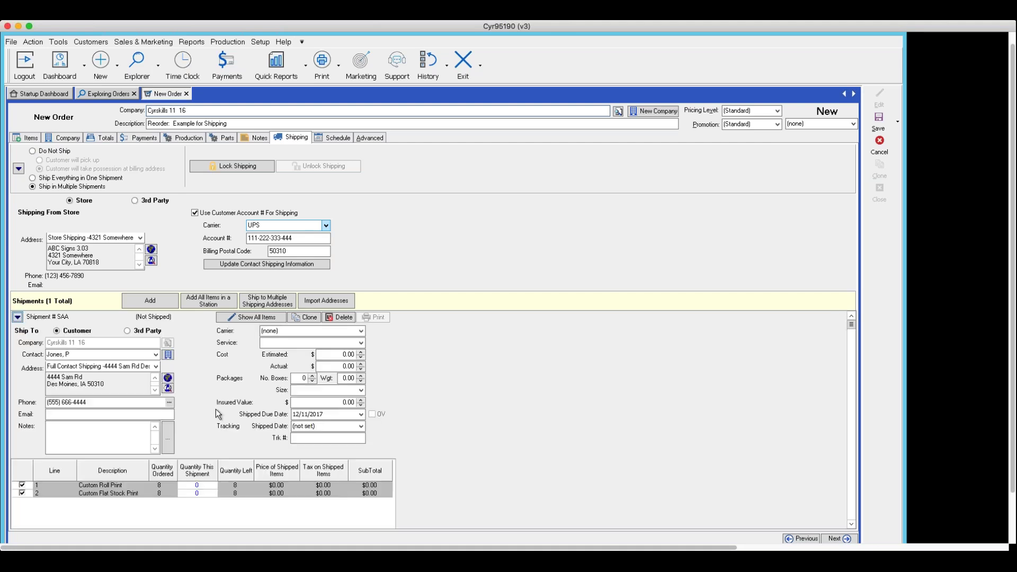
scroll(214, 403, down, 2)
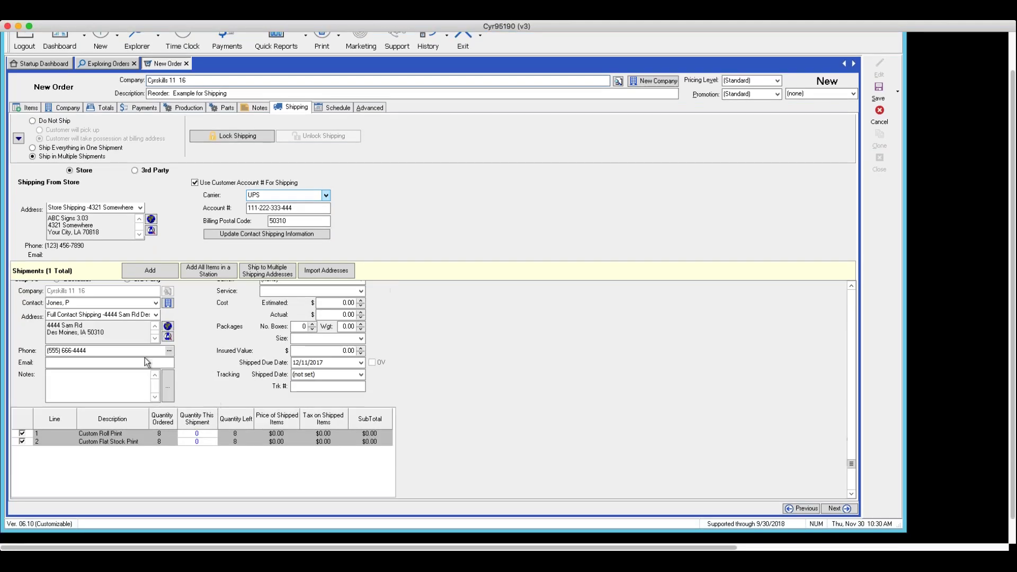
scroll(132, 357, up, 2)
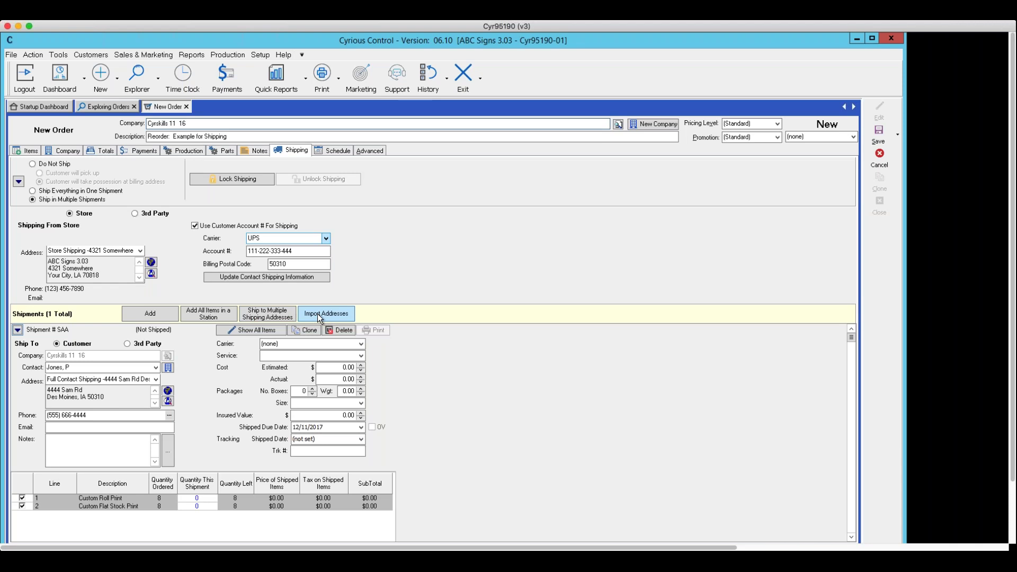
Add shipments to multiple shipping addresses, selecting the Shipping address of the Cyrskills 11 16 company and of its contact
click(255, 312)
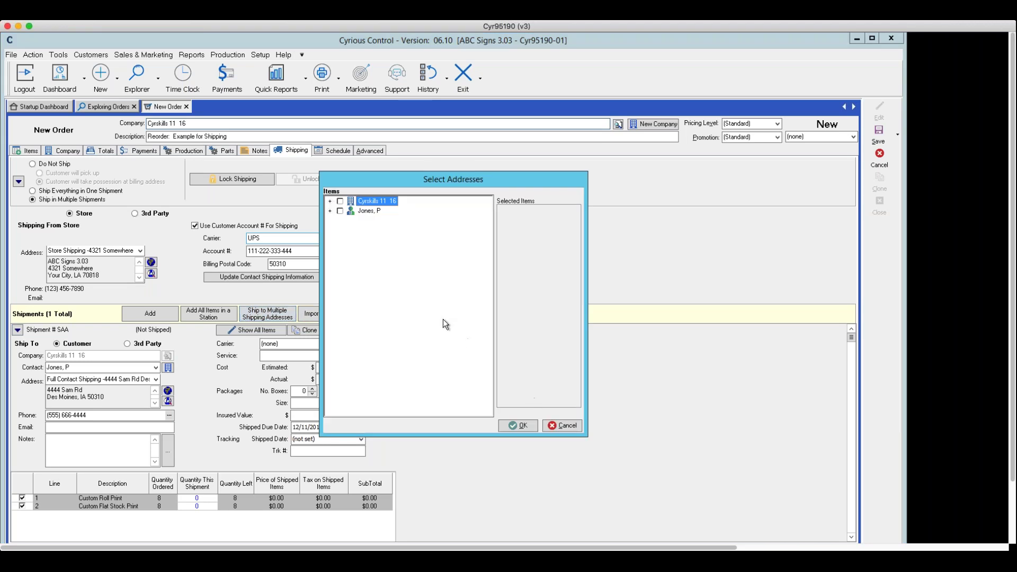
click(330, 203)
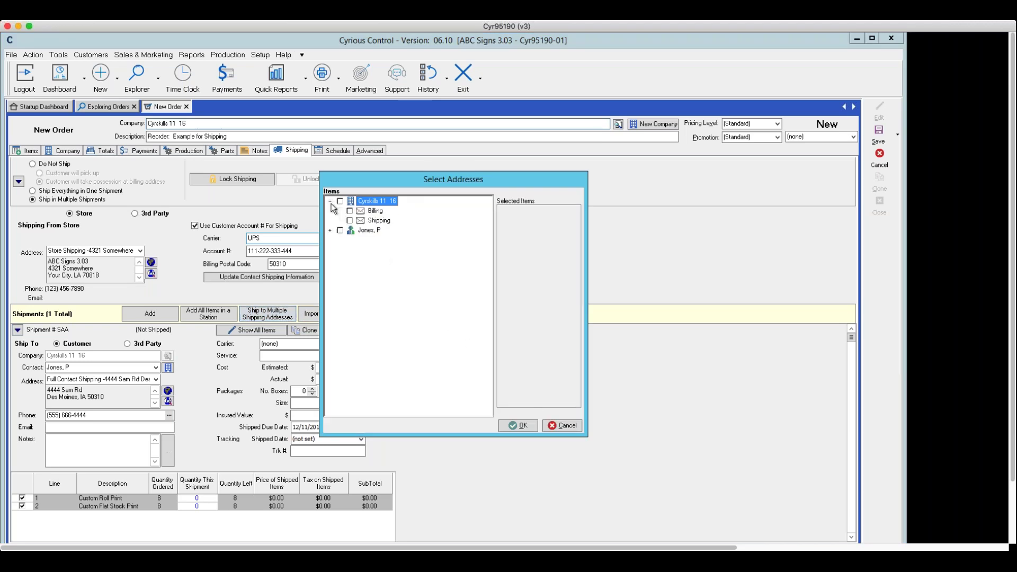
click(331, 231)
click(349, 220)
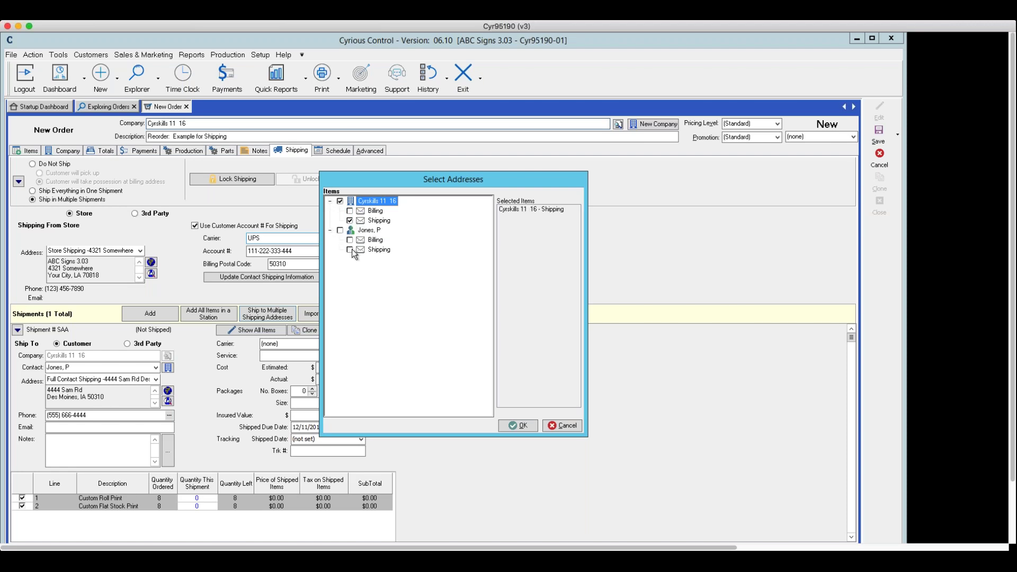
click(349, 249)
click(522, 425)
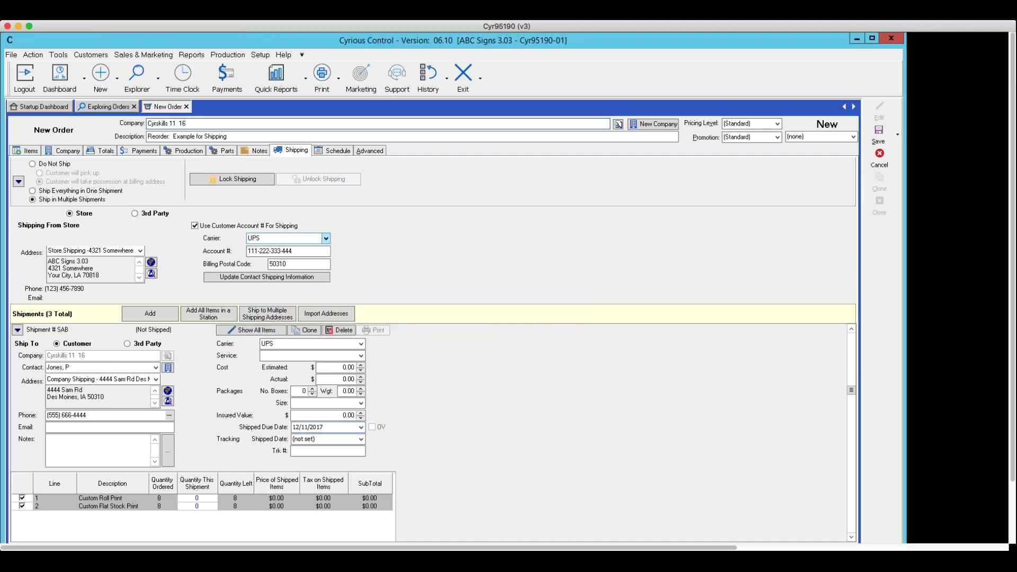
Open shipment SAB and set its service to Ground with an estimated cost of 15.00
click(17, 330)
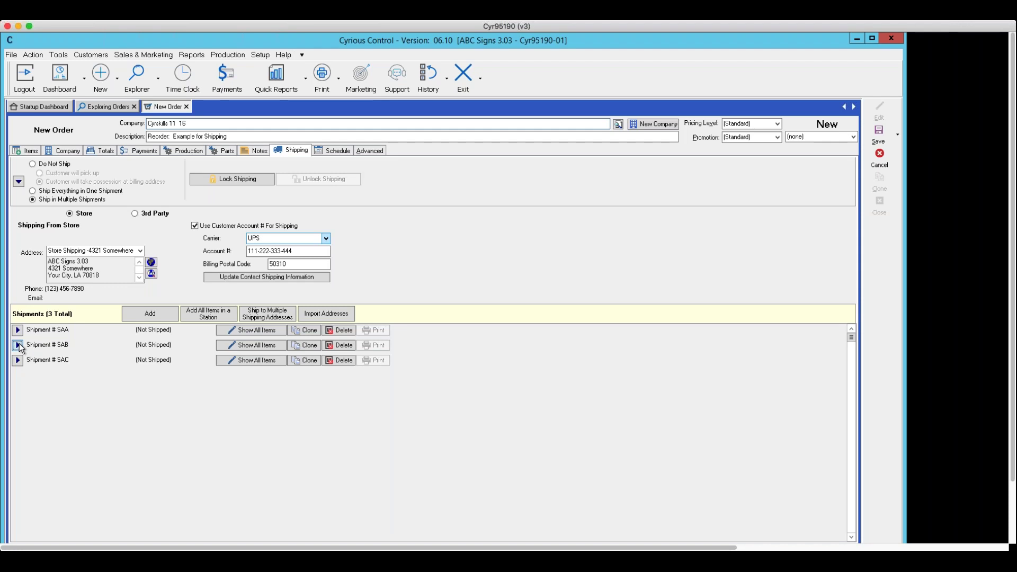
click(18, 345)
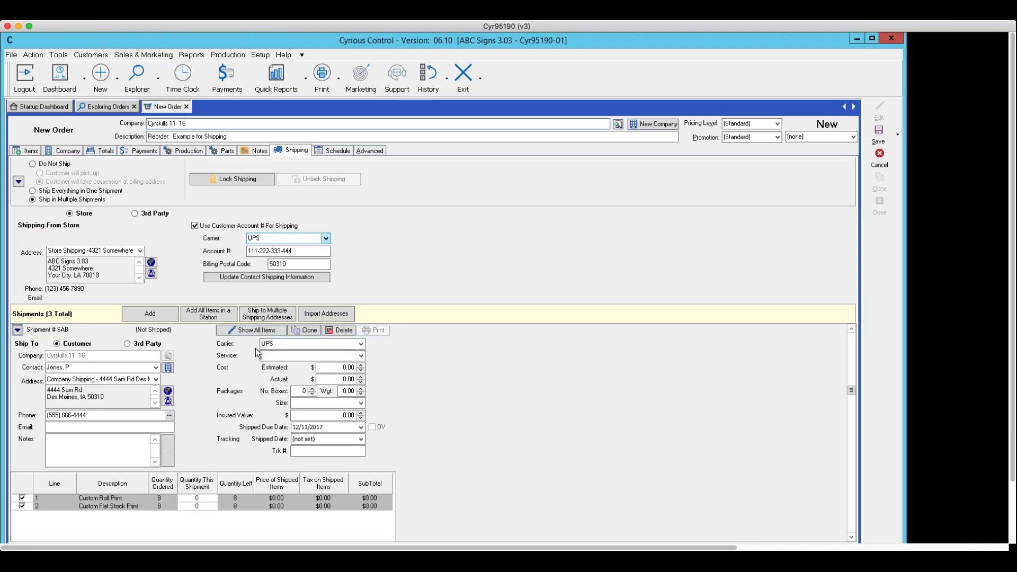
click(361, 355)
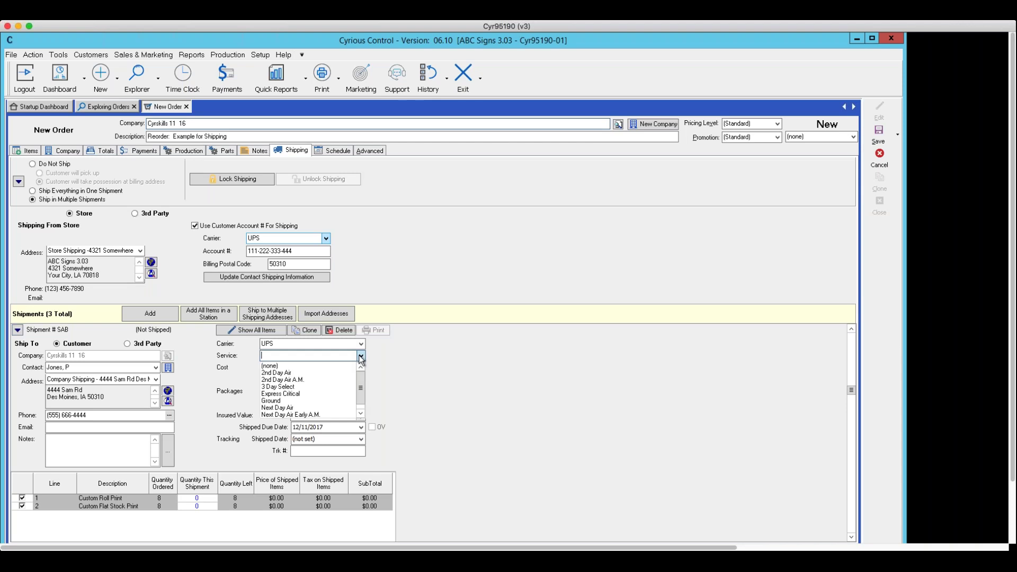
click(301, 401)
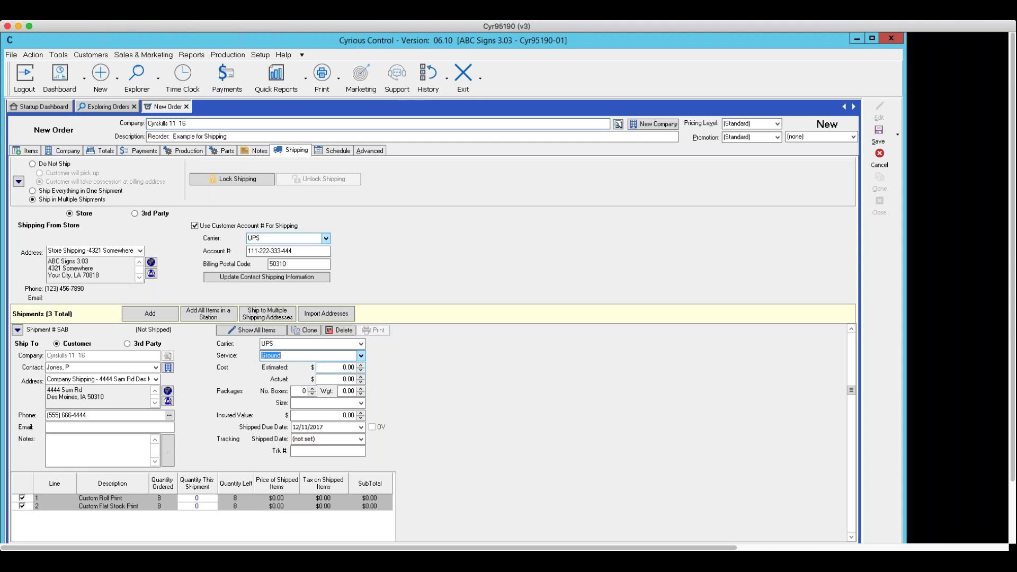
drag(336, 367, 383, 370)
text(15.00)
key(Tab)
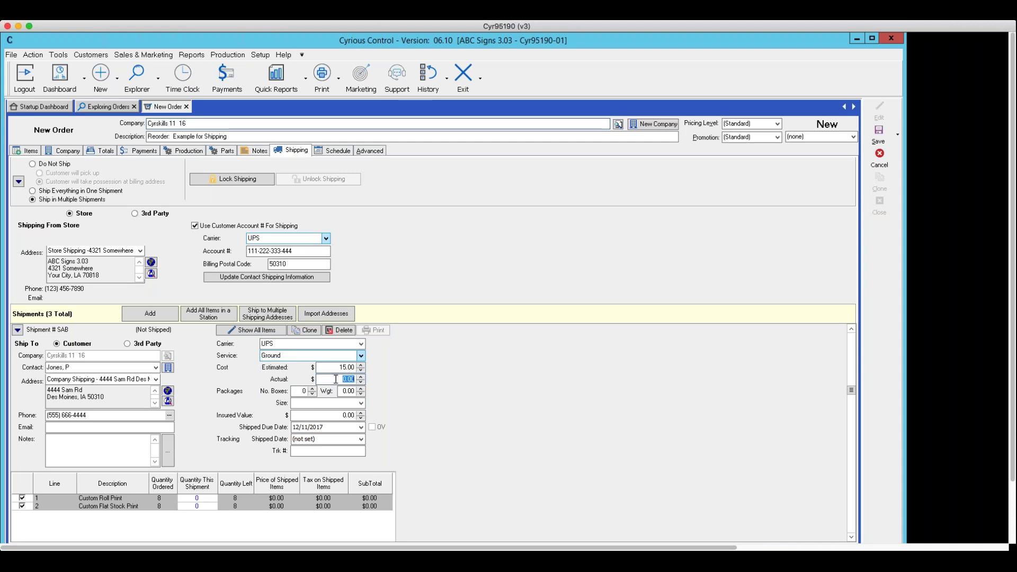
Set the SAB shipment's packaging to 1 box, weight 10 and size 8"x8"x10'
click(294, 390)
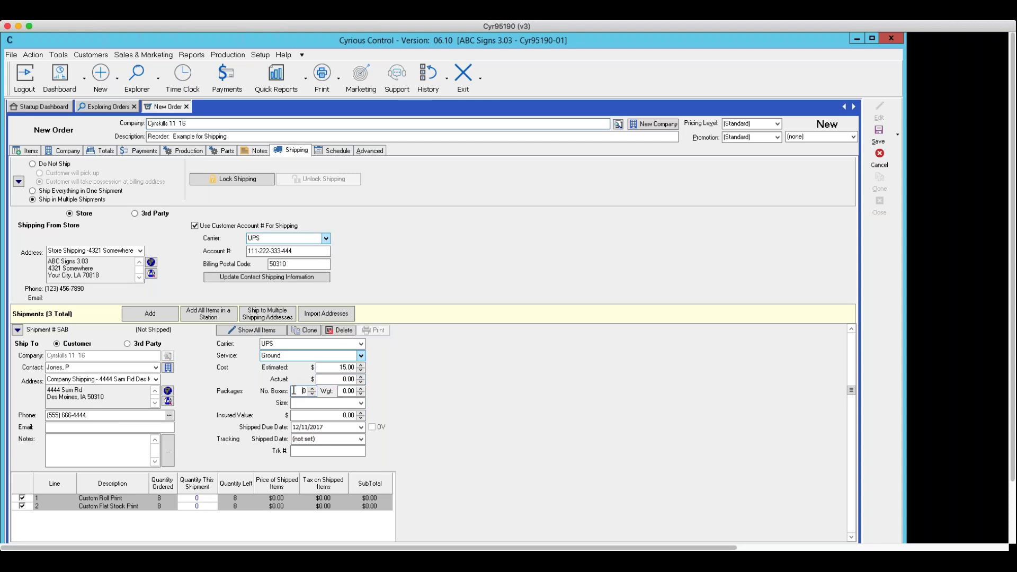
click(312, 388)
key(Tab)
text(10)
key(Tab)
text(8'x8'x10)
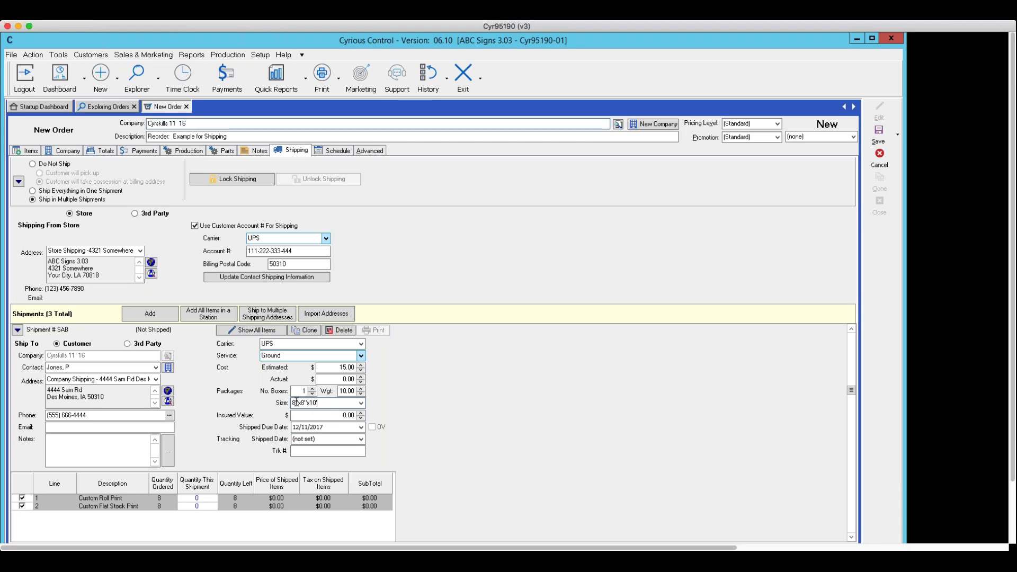
Set the Custom Roll Print quantity in shipment SAB to 4
click(301, 416)
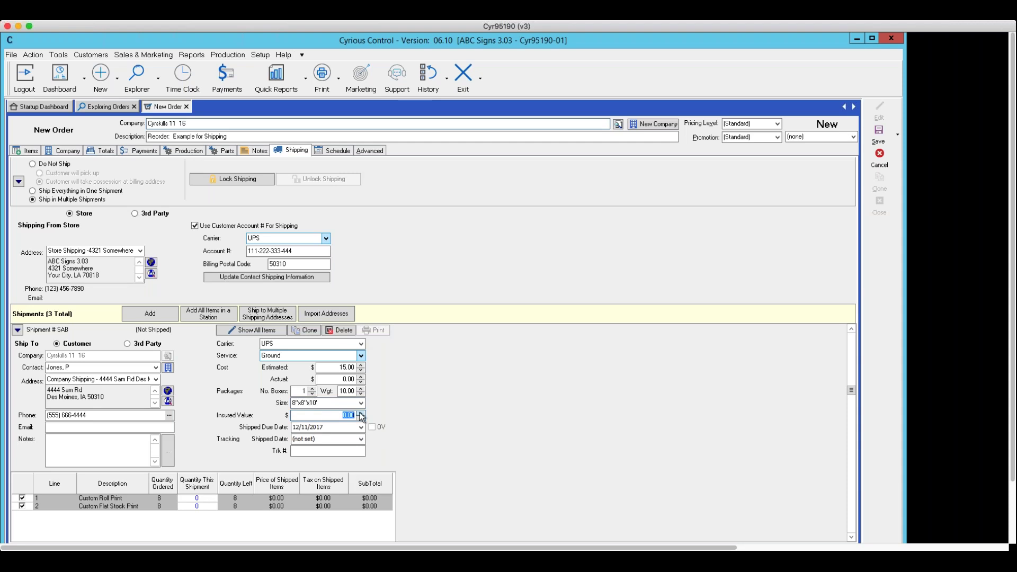
click(360, 413)
drag(323, 415, 367, 414)
click(209, 499)
text(4)
key(Tab)
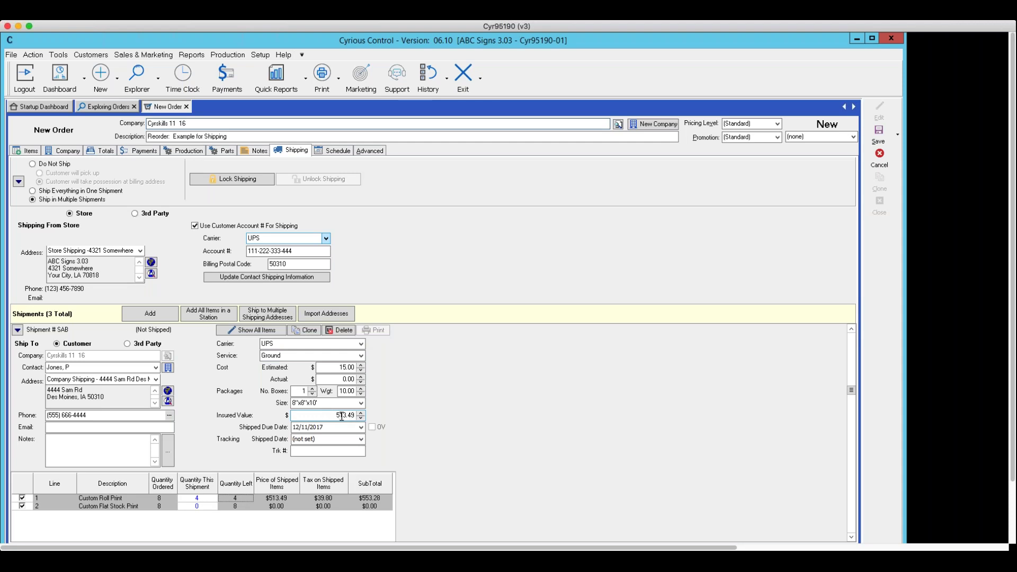
Set shipment SAB's shipped due date to 12/1/2017 and its Custom Flat Stock Print quantity to 4
key(Tab)
click(361, 428)
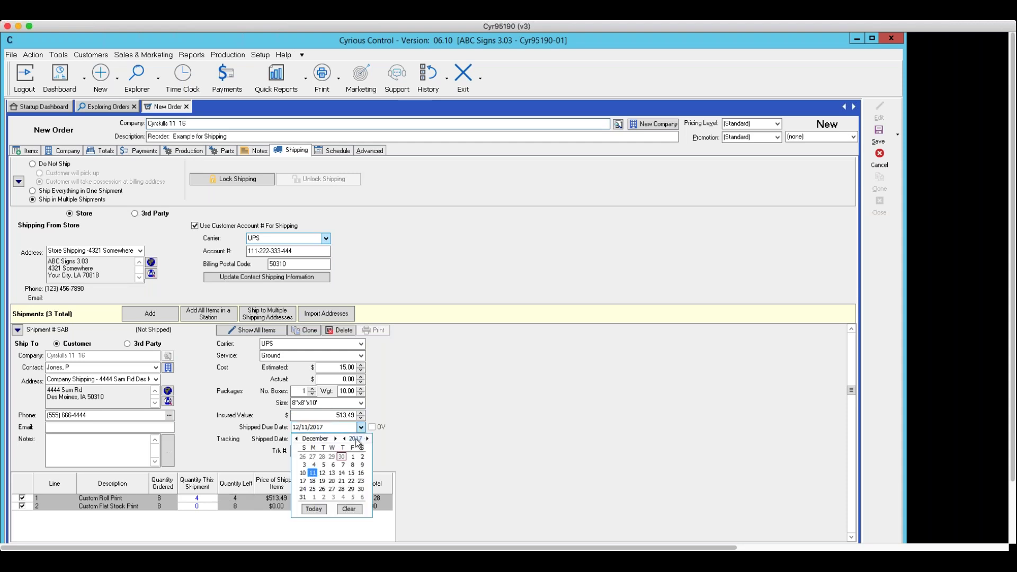
click(352, 457)
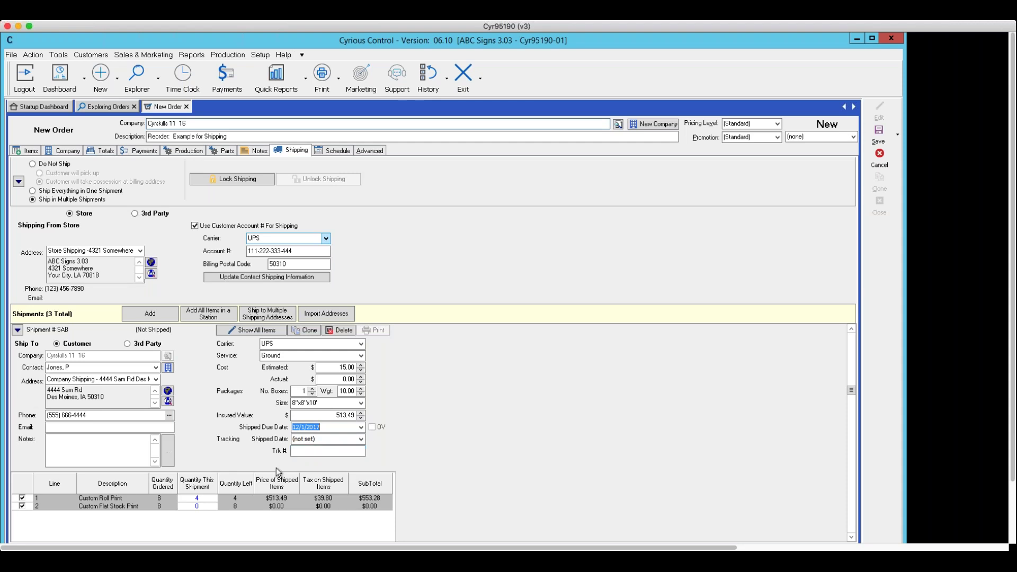
click(183, 504)
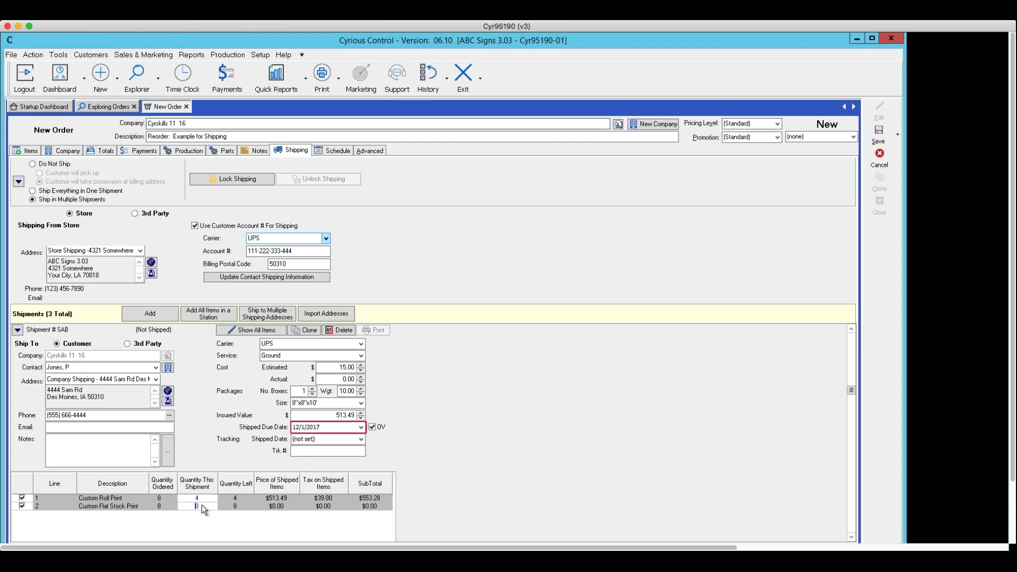
key(Tab)
Open shipment SAC and set its carrier to Local Deliveries with an estimated cost of 15
click(17, 330)
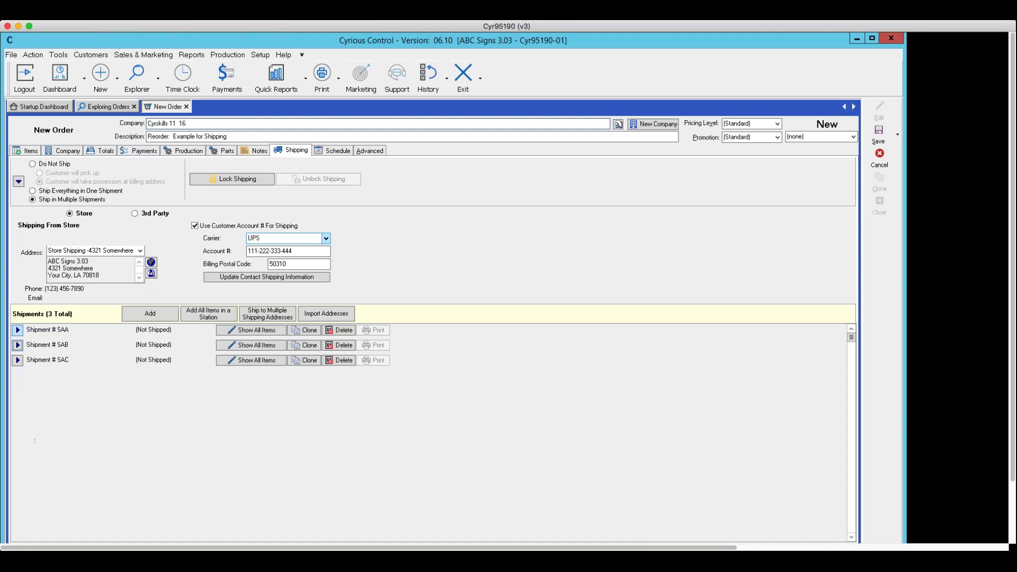
click(17, 360)
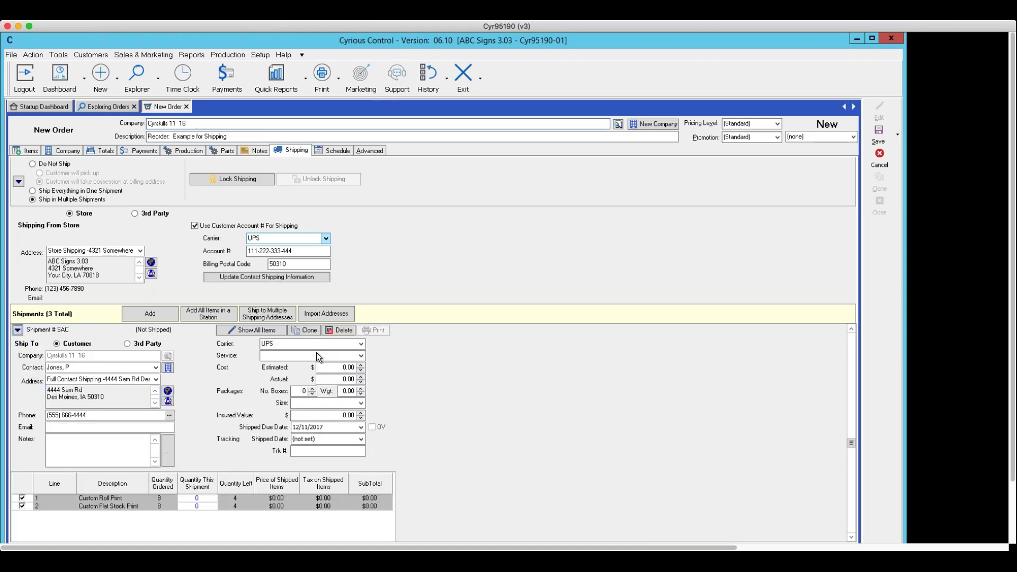
click(362, 344)
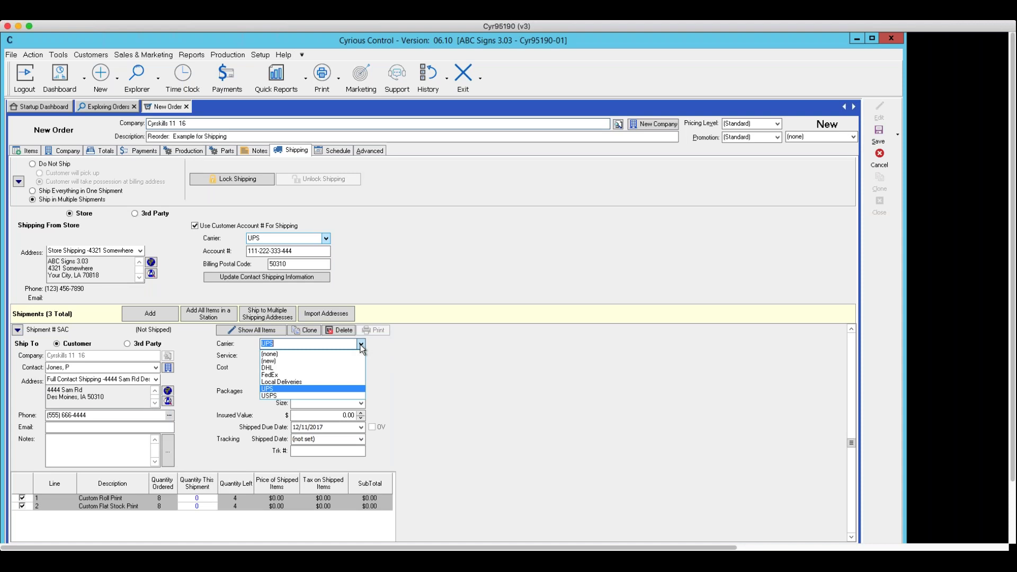
click(313, 382)
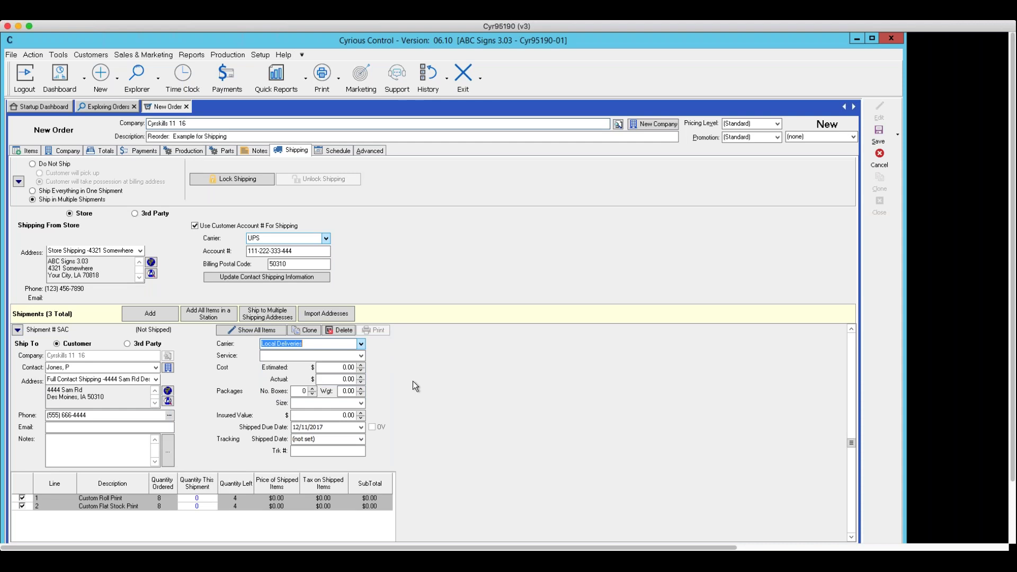
click(330, 366)
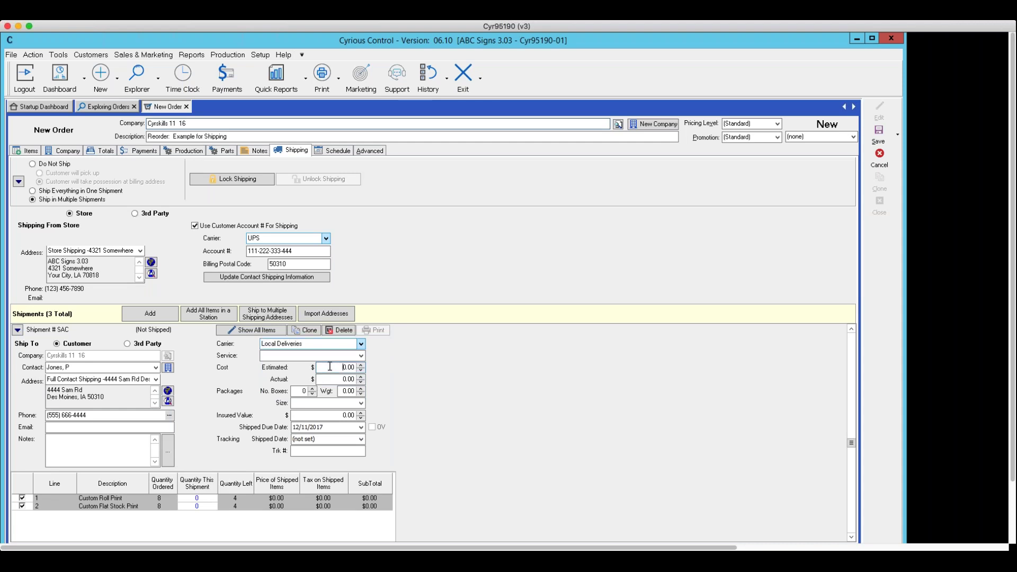
text(15)
key(Tab)
Set the SAC shipment's packaging to 1 box, weight 25 and size rigid
click(300, 392)
text(1)
key(Tab)
text(25)
key(Tab)
click(361, 404)
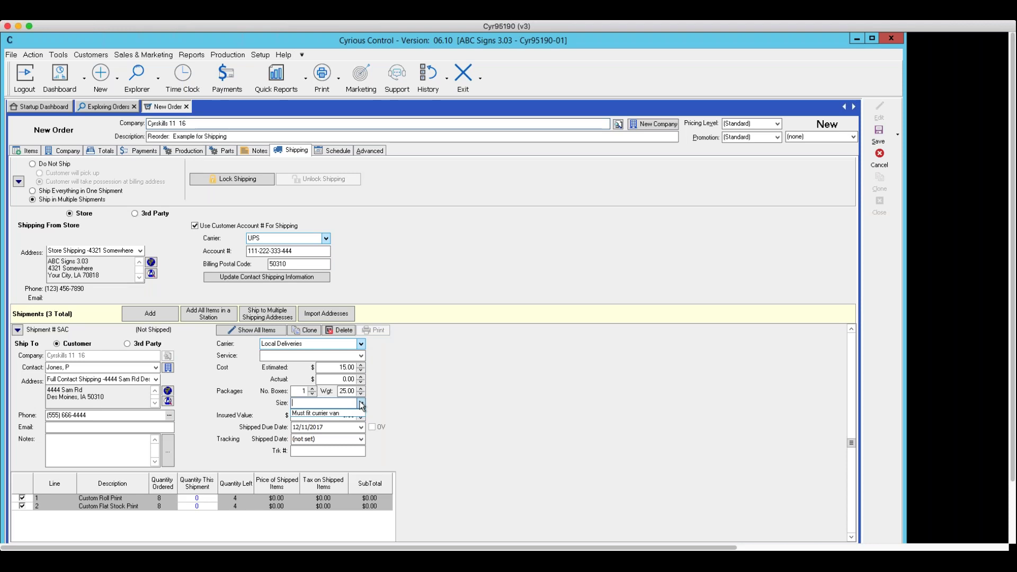
click(360, 403)
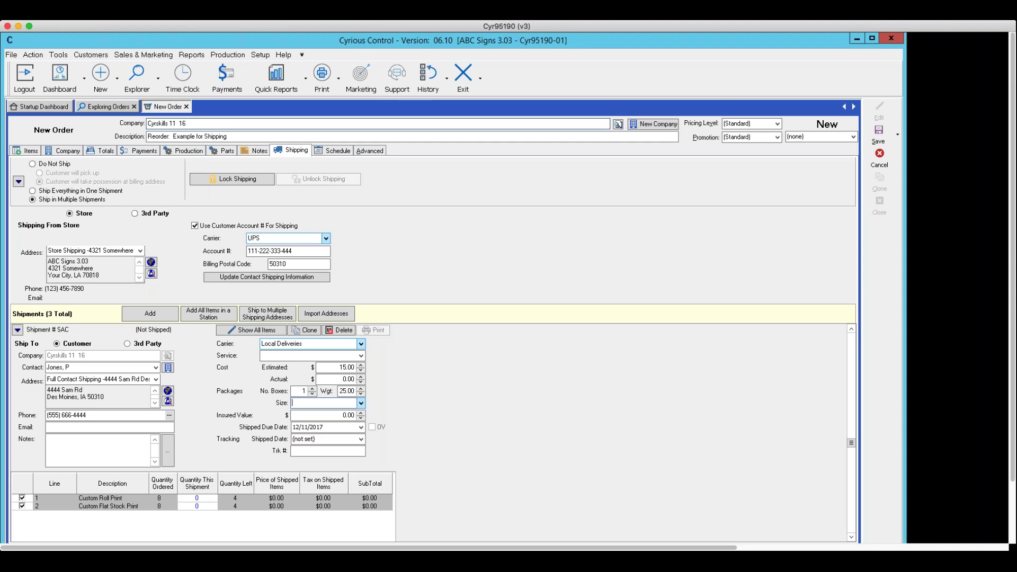
text(rigid)
key(Tab)
Set the quantities of Custom Roll Print and Custom Flat Stock Print in shipment SAC to 4 each
click(195, 497)
text(4)
key(Tab)
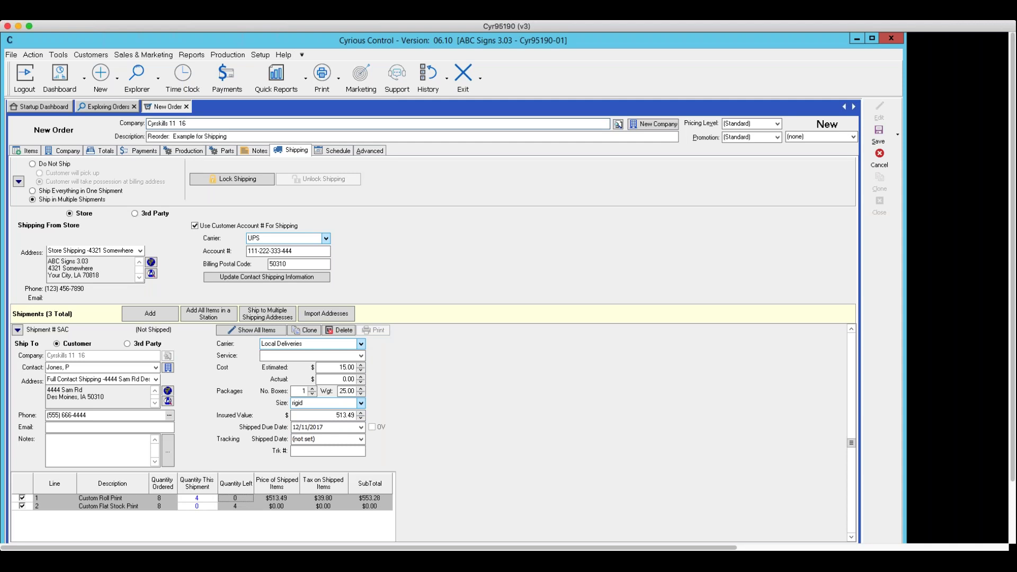
click(196, 505)
text(4)
key(Tab)
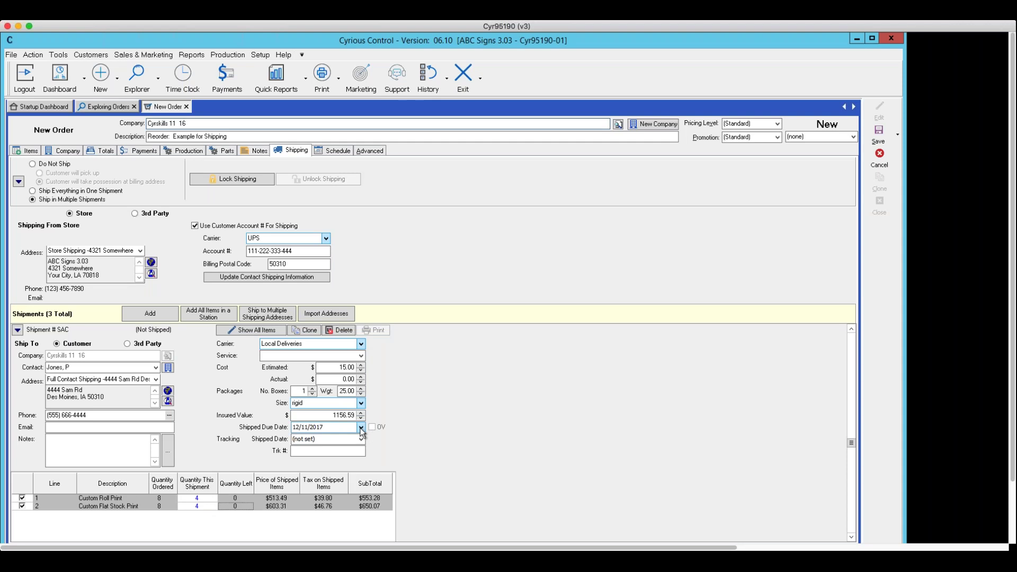
Set shipment SAC's shipped due date to 12/1/2017 and collapse the shipment
click(361, 428)
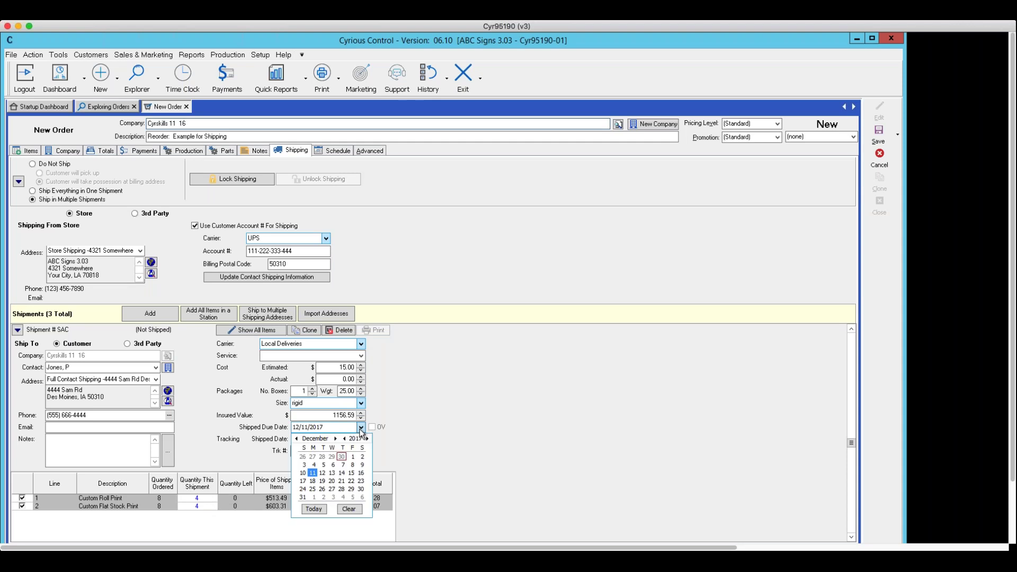
click(353, 457)
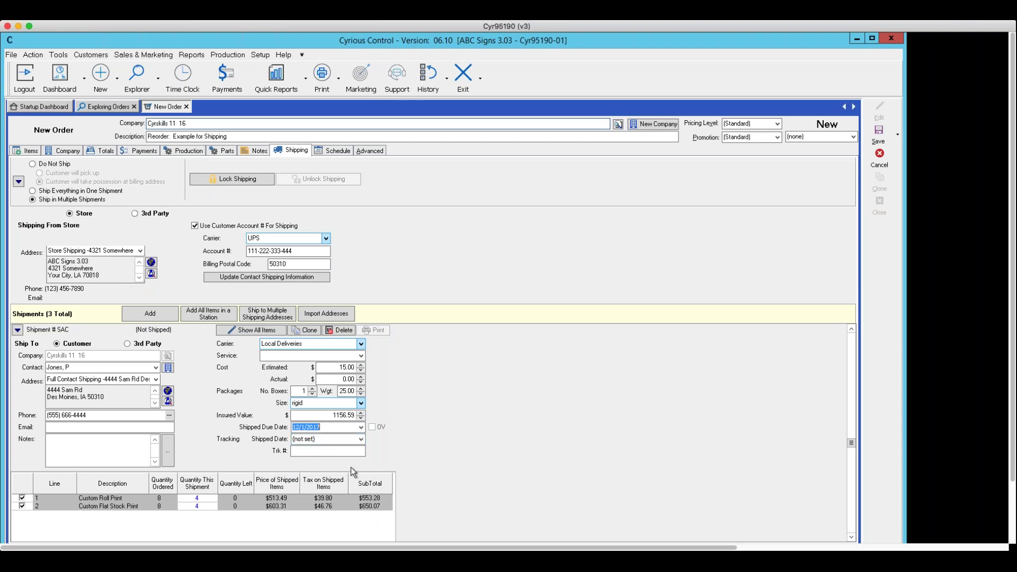
scroll(350, 467, down, 2)
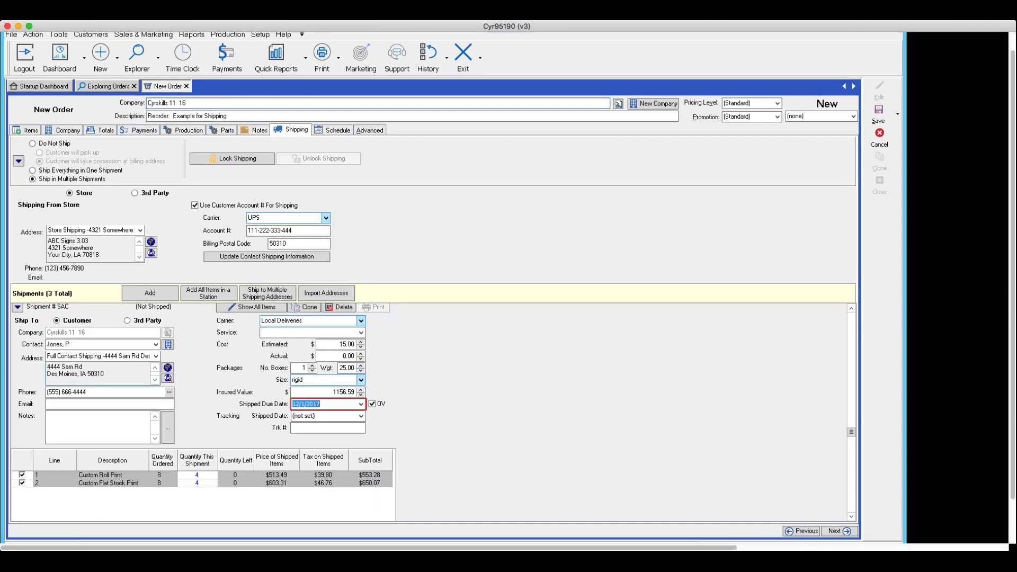
click(17, 307)
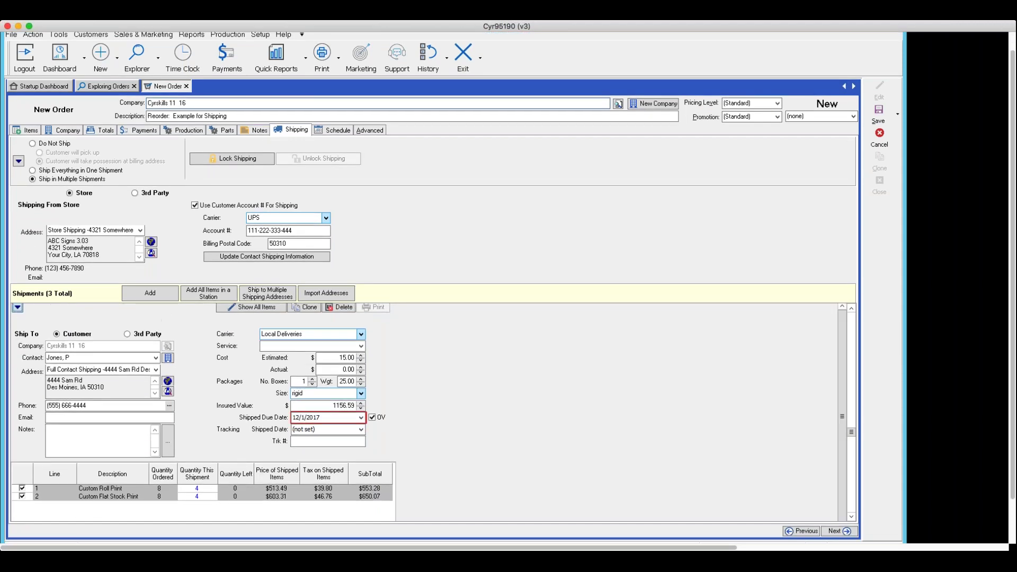
click(18, 308)
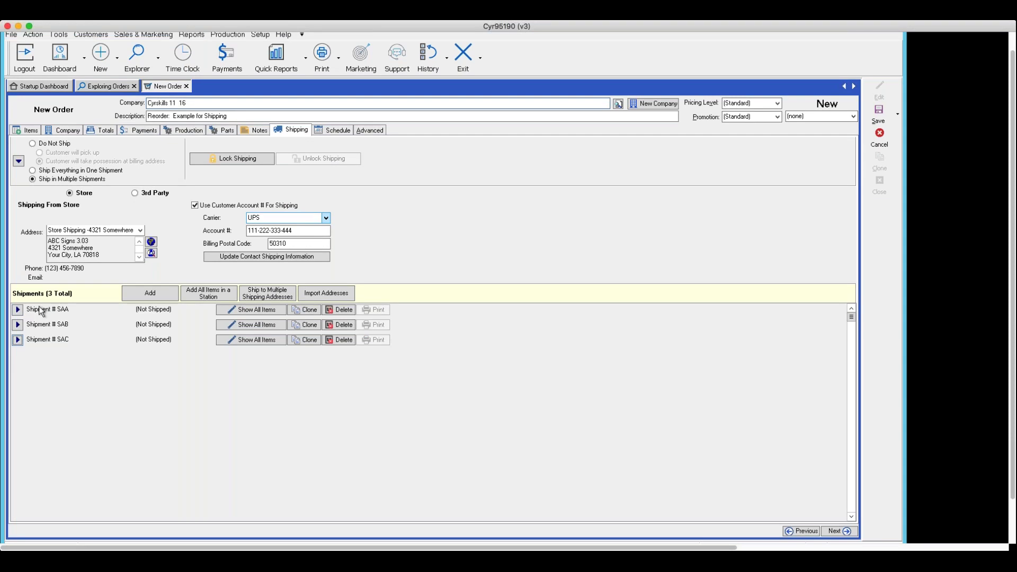
Check the empty first shipment SAA and delete it from the order
click(17, 309)
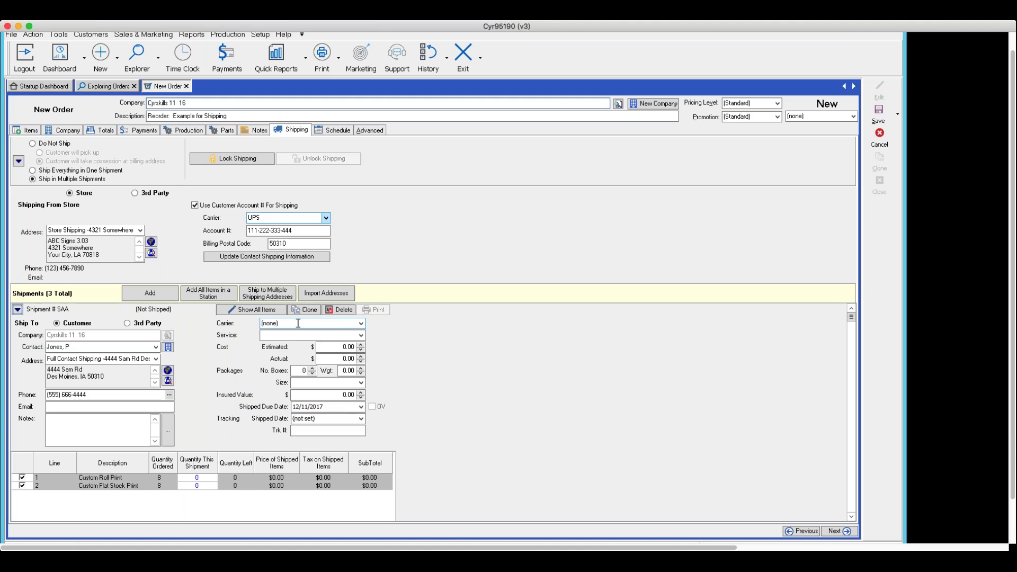
click(340, 311)
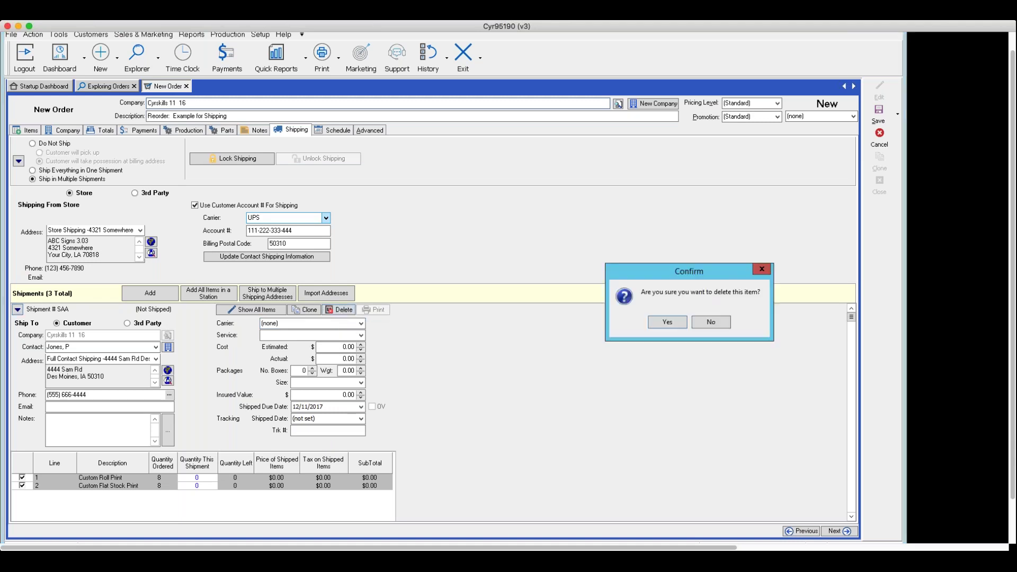
click(662, 321)
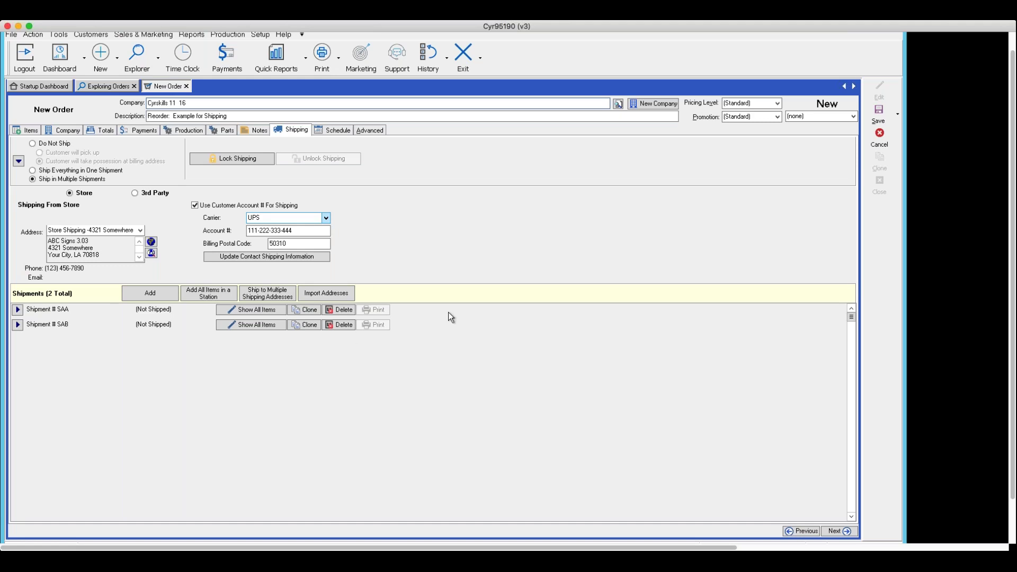
Add a Shipping line item to the order with 8 items per package
click(25, 131)
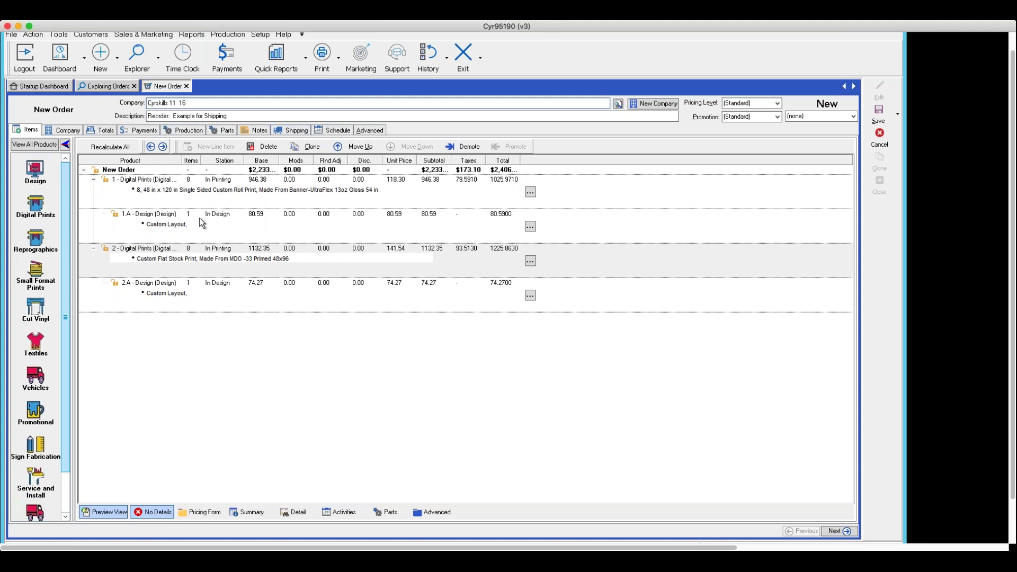
click(178, 197)
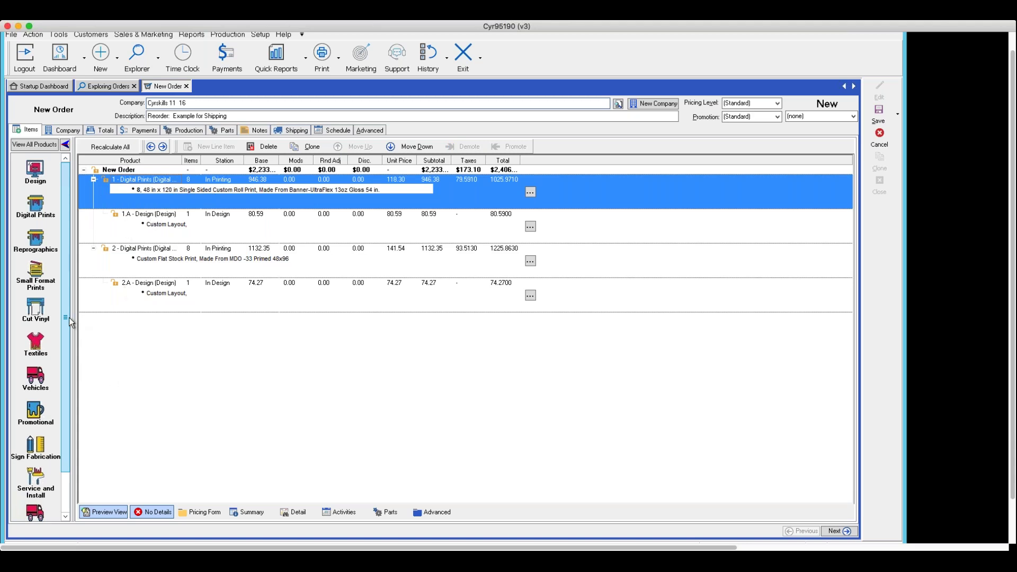
drag(65, 316, 69, 361)
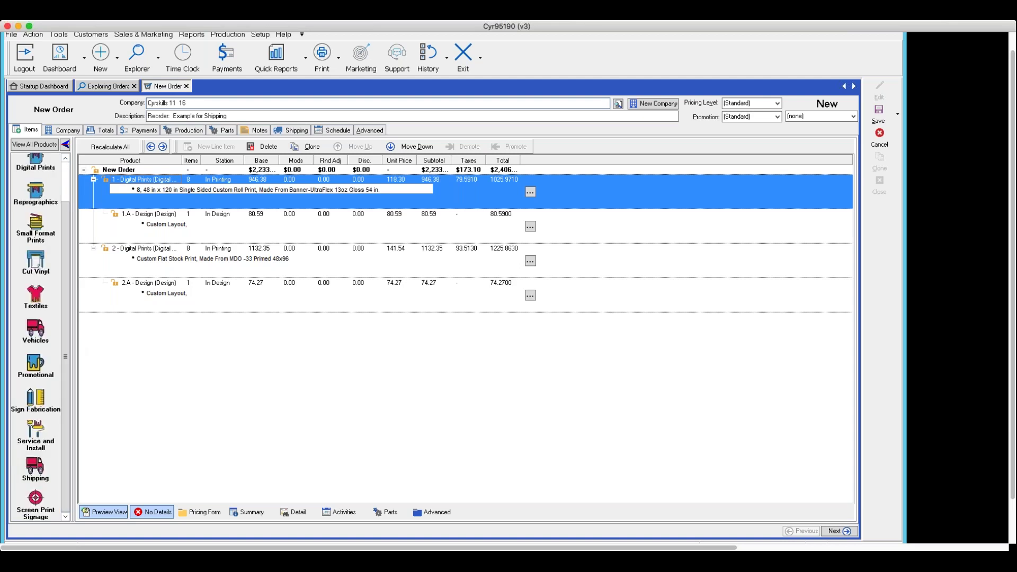
click(37, 468)
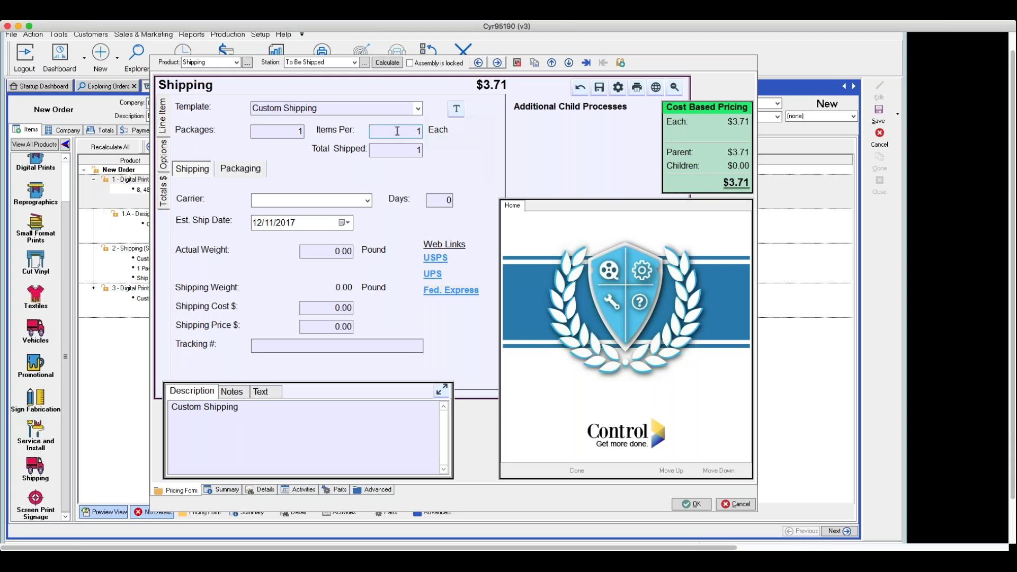
drag(405, 133, 432, 133)
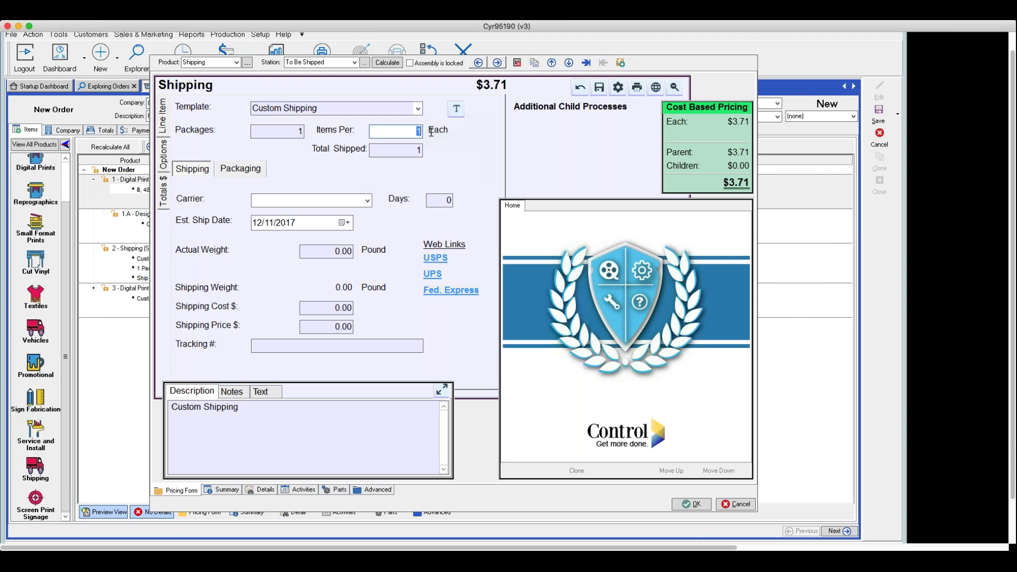
text(8)
key(Tab)
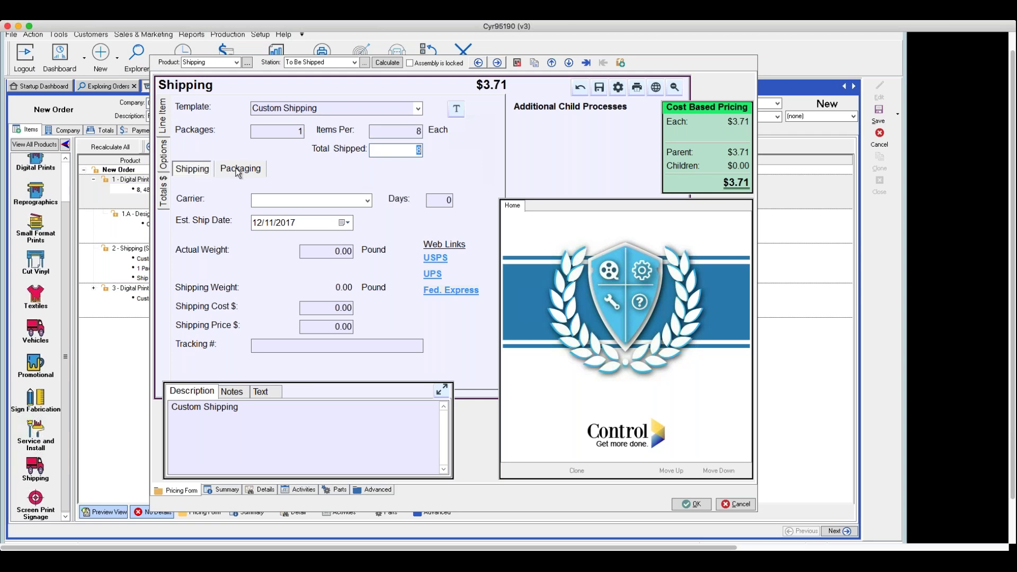
Check the Shipping item's packaging options, set its shipping cost to $15 and accept the line item
click(206, 172)
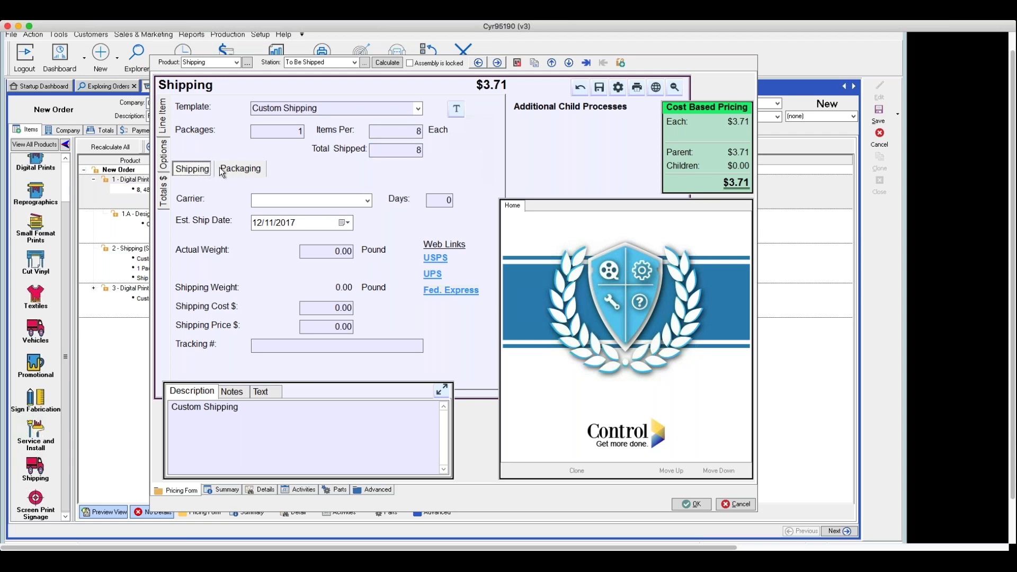
click(231, 173)
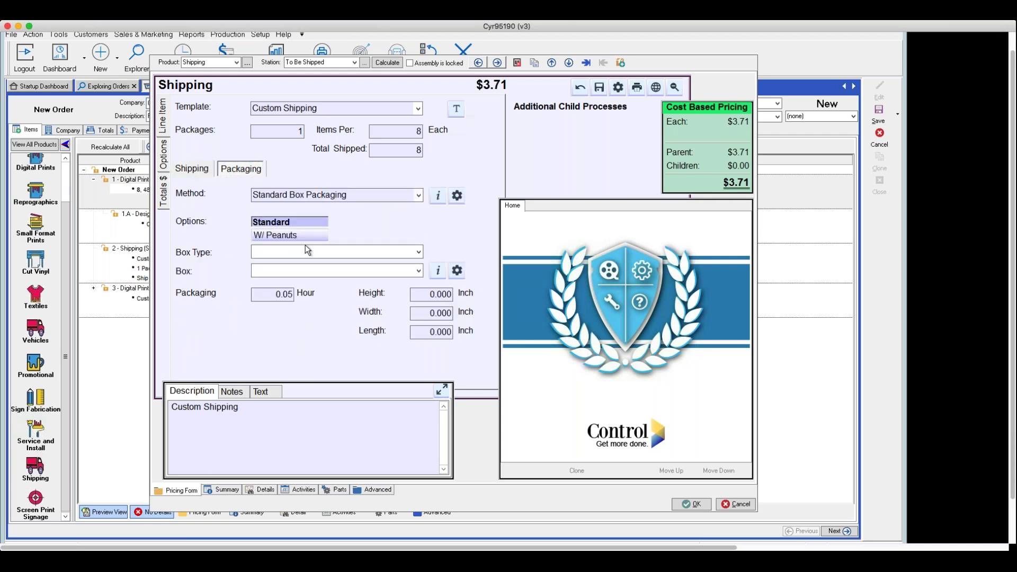
click(261, 292)
click(185, 170)
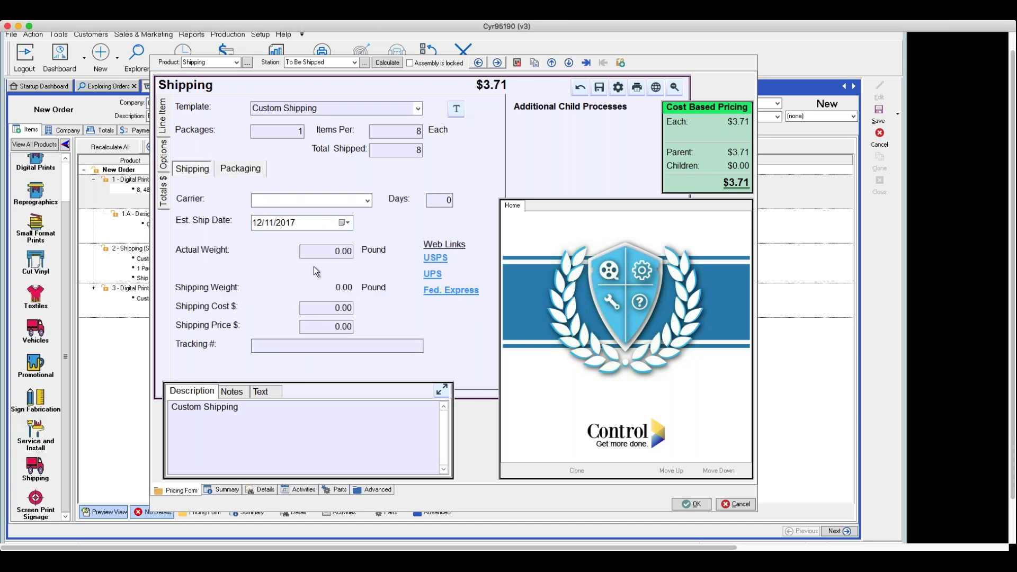
click(322, 307)
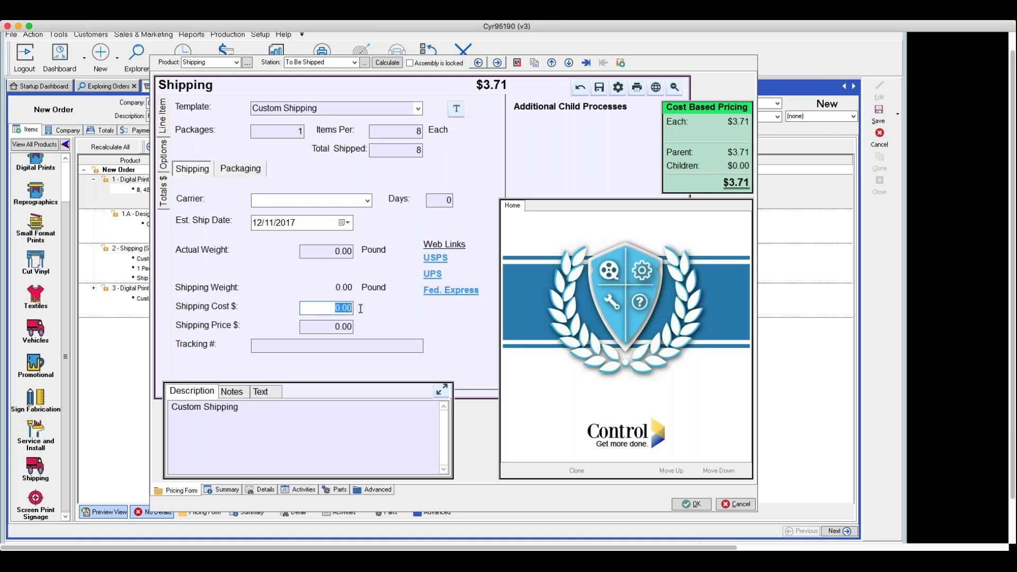
text(15)
key(Tab)
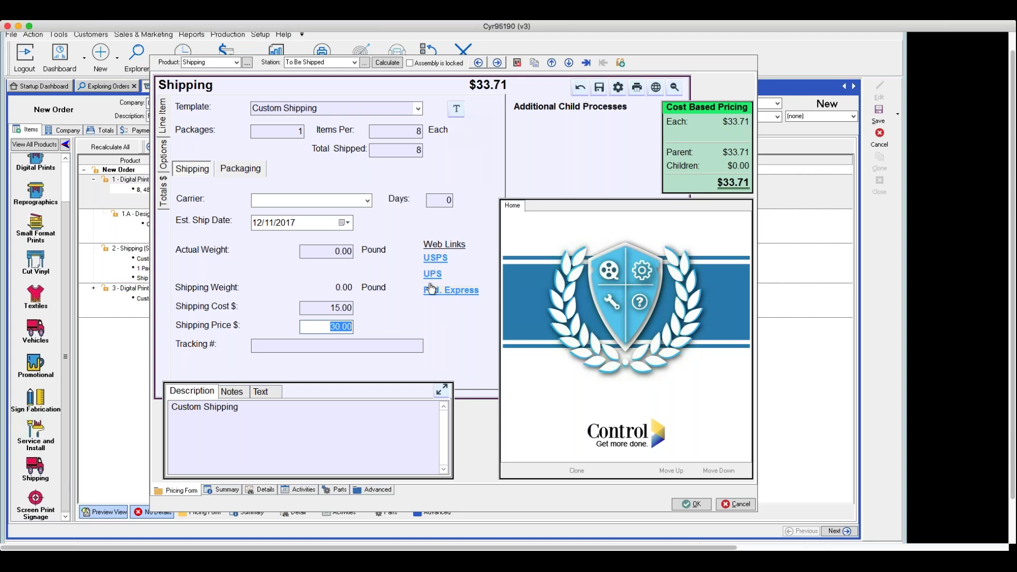
click(690, 505)
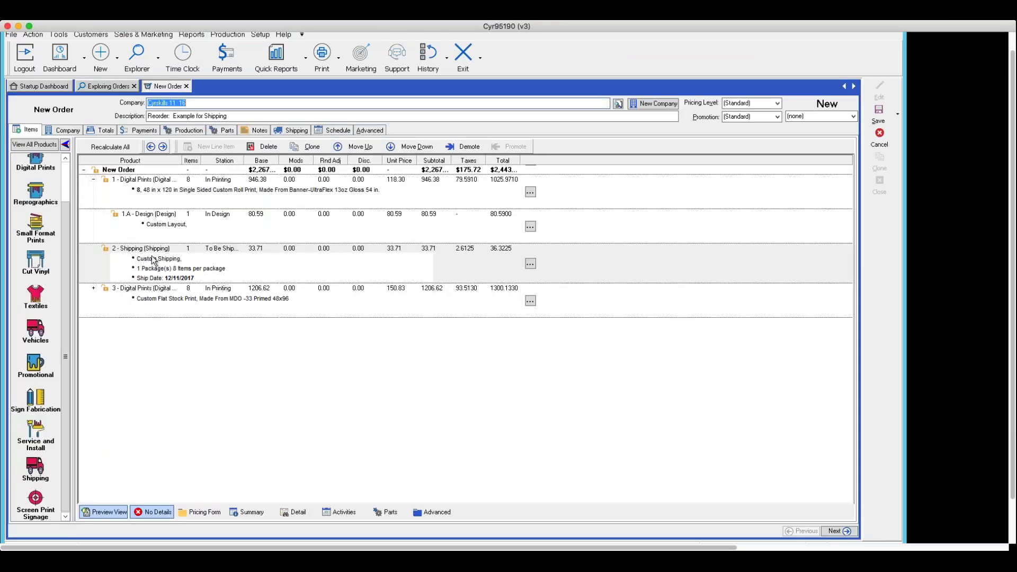
Move the Shipping line item below the Custom Flat Stock Print item and save as an order despite the credit limit, without posting a deposit
click(122, 255)
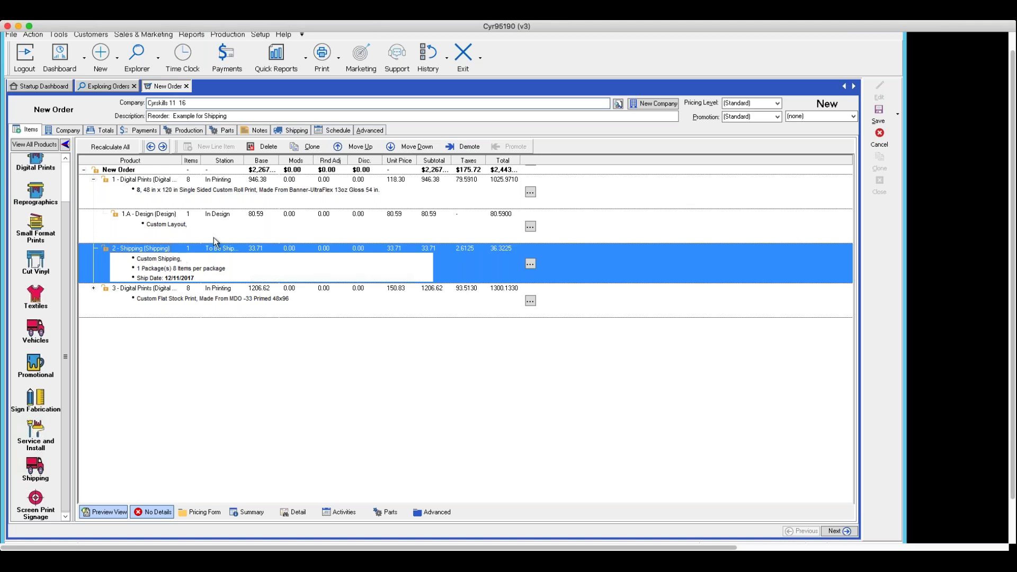
click(410, 146)
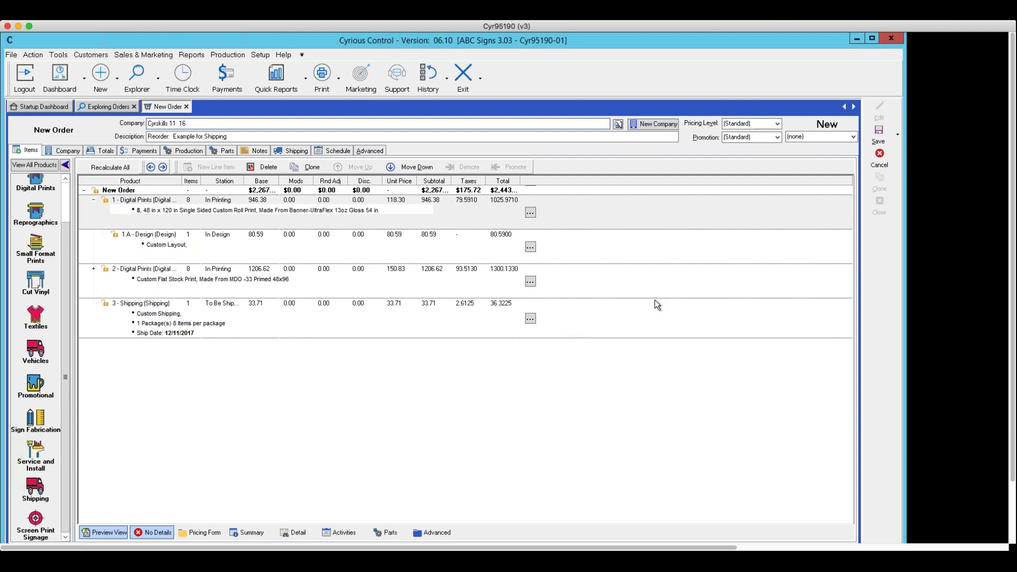
click(898, 136)
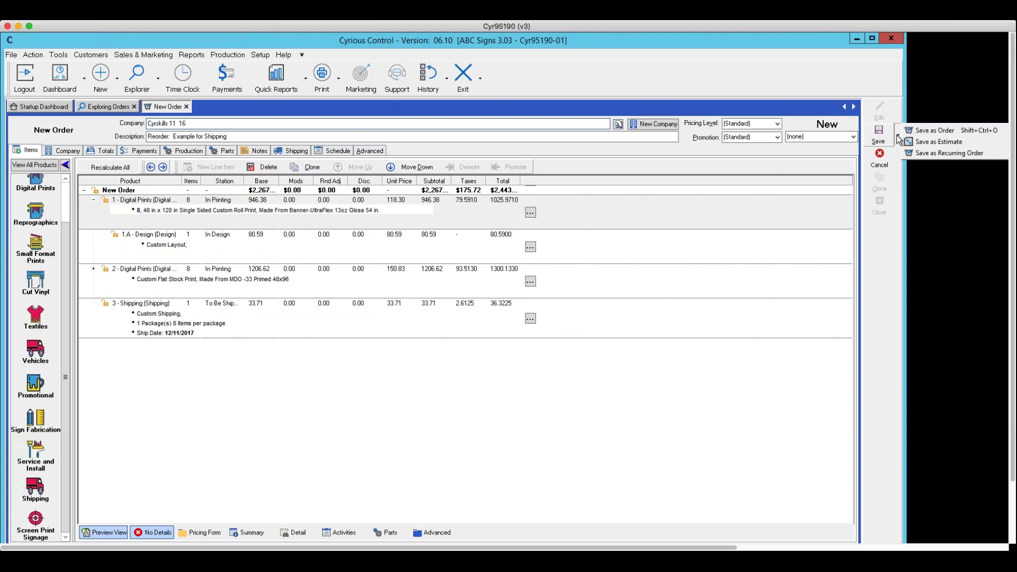
click(928, 131)
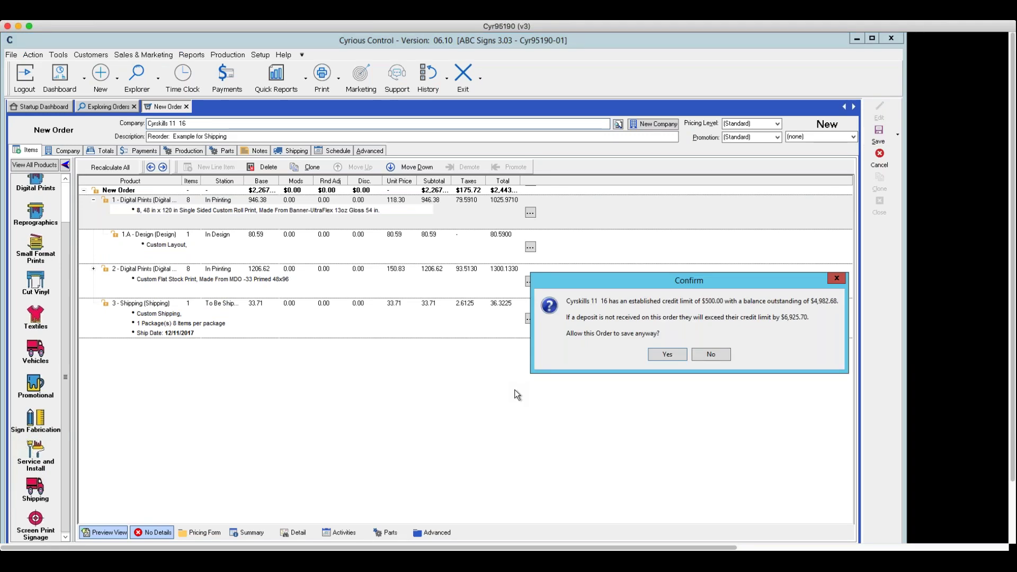
click(667, 354)
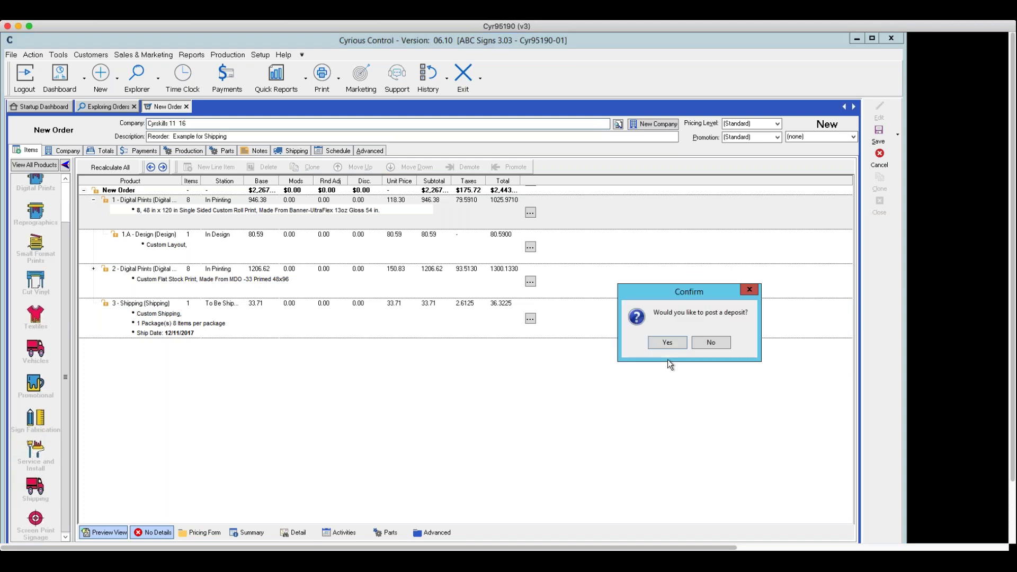
click(698, 342)
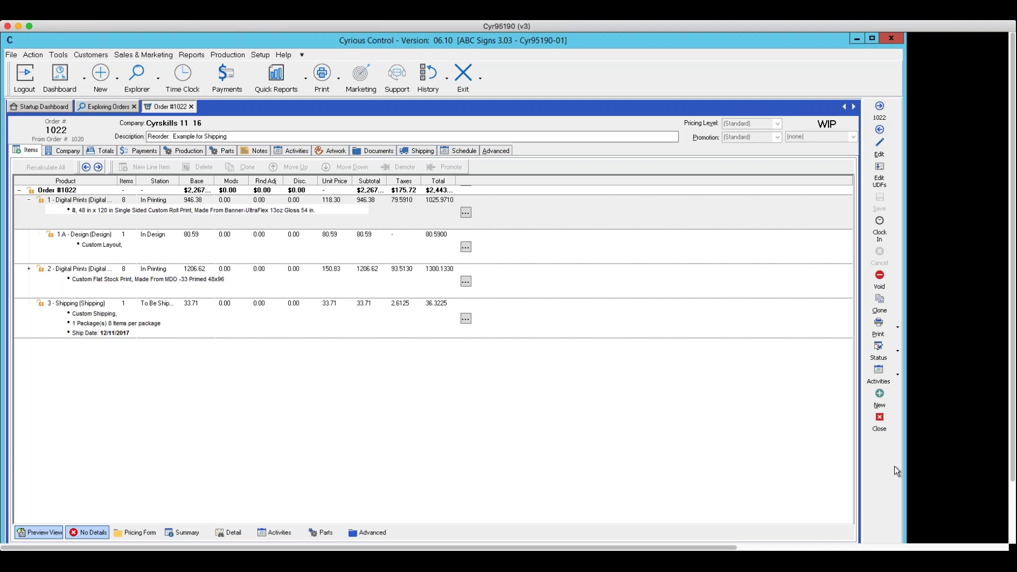
Close the order and the orders explorer, and review all shipments in the shipments explorer
click(880, 422)
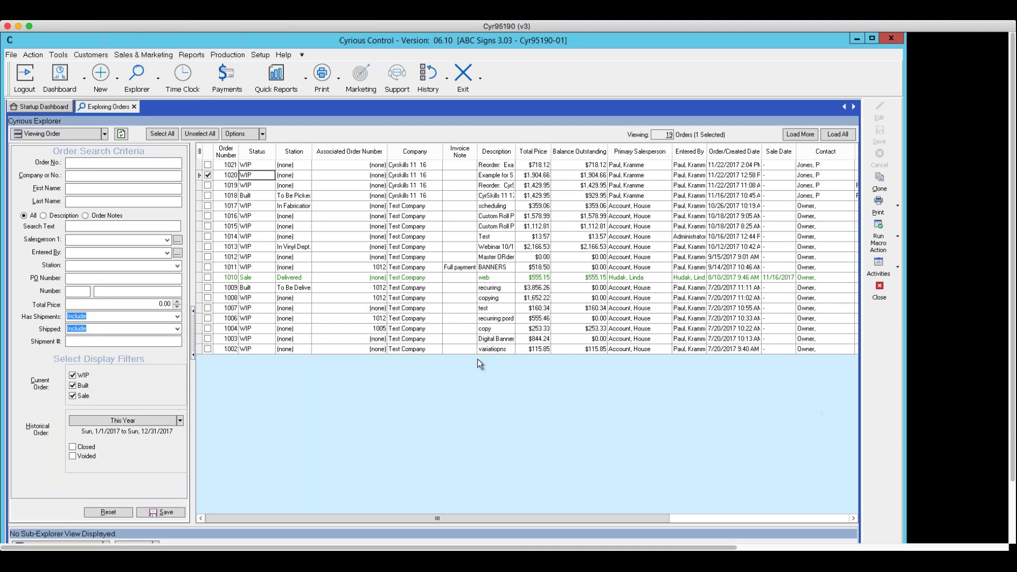
click(872, 295)
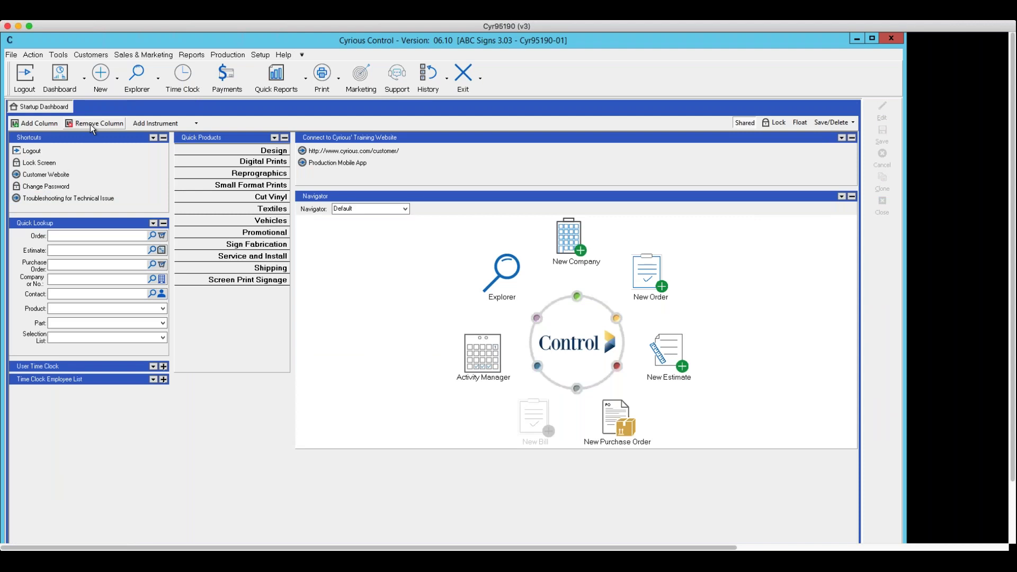
click(159, 78)
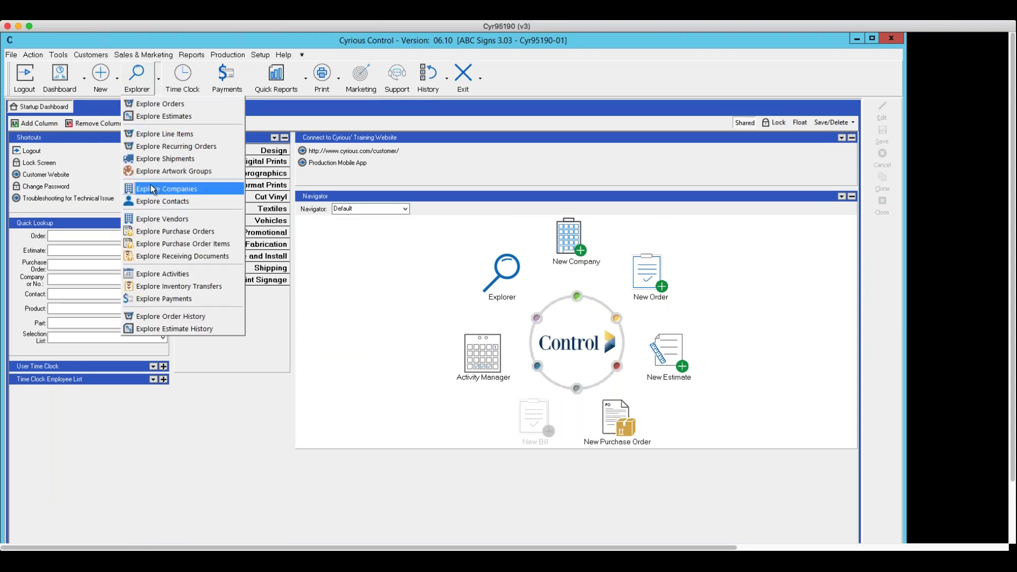
click(157, 159)
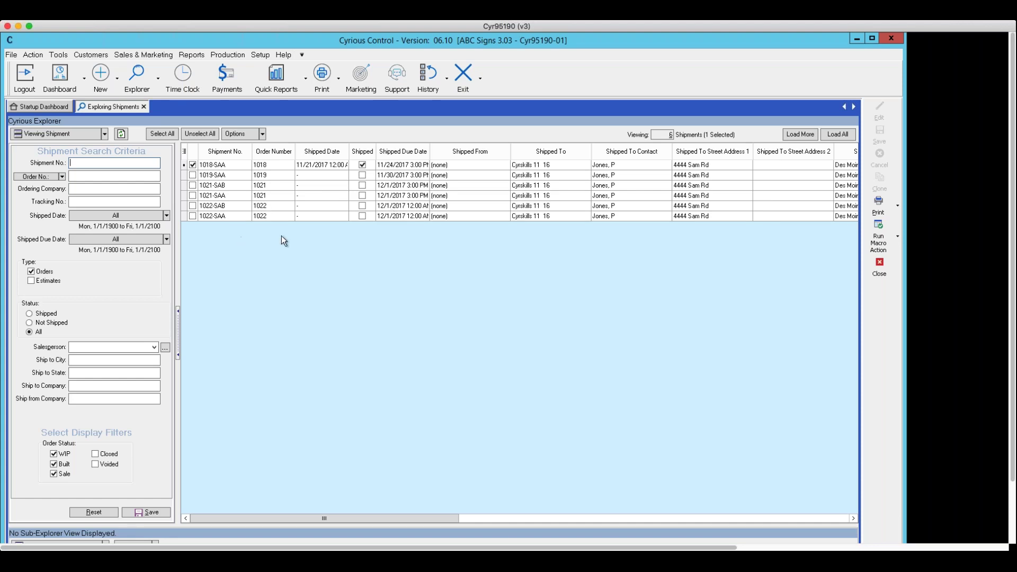
click(878, 269)
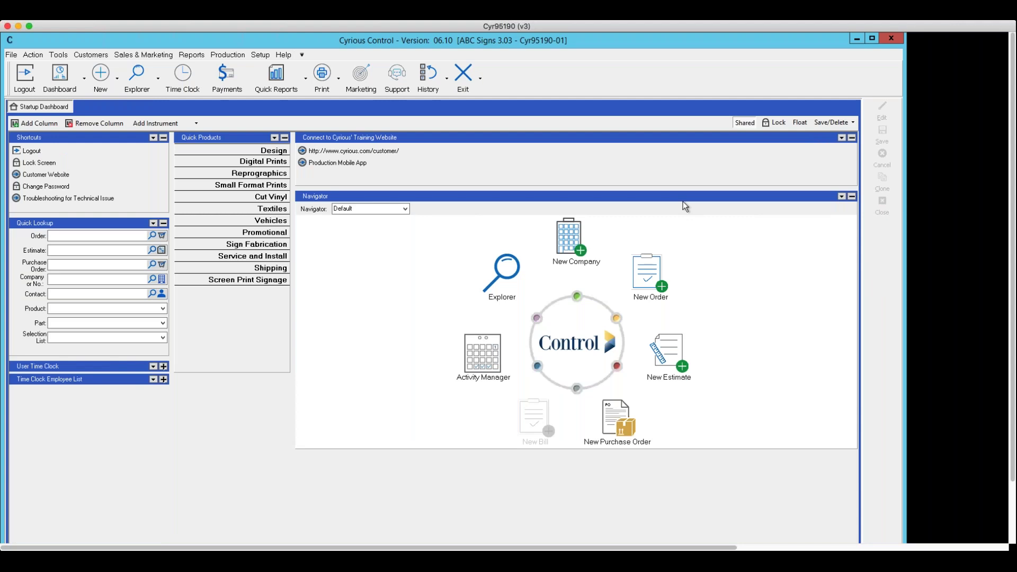
Review the To Be Shipped-PK dashboard, refresh its Shipment Detail list and close the dashboard
click(81, 74)
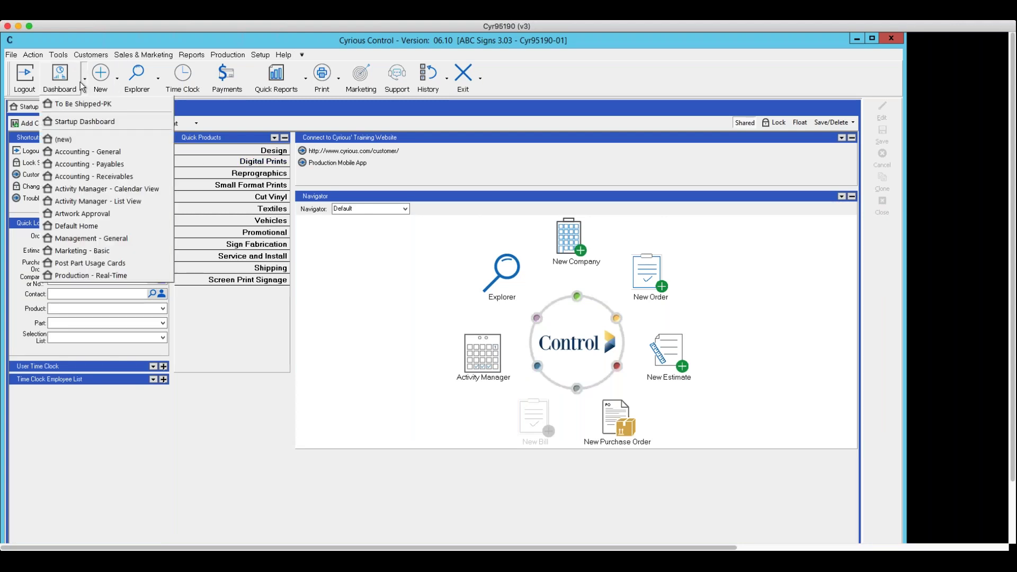
click(84, 103)
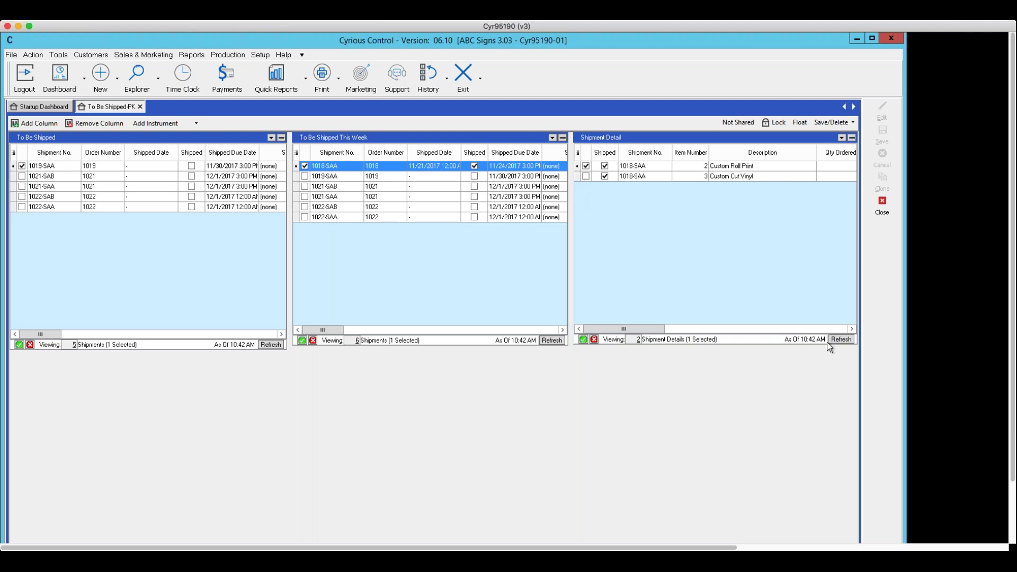
click(841, 340)
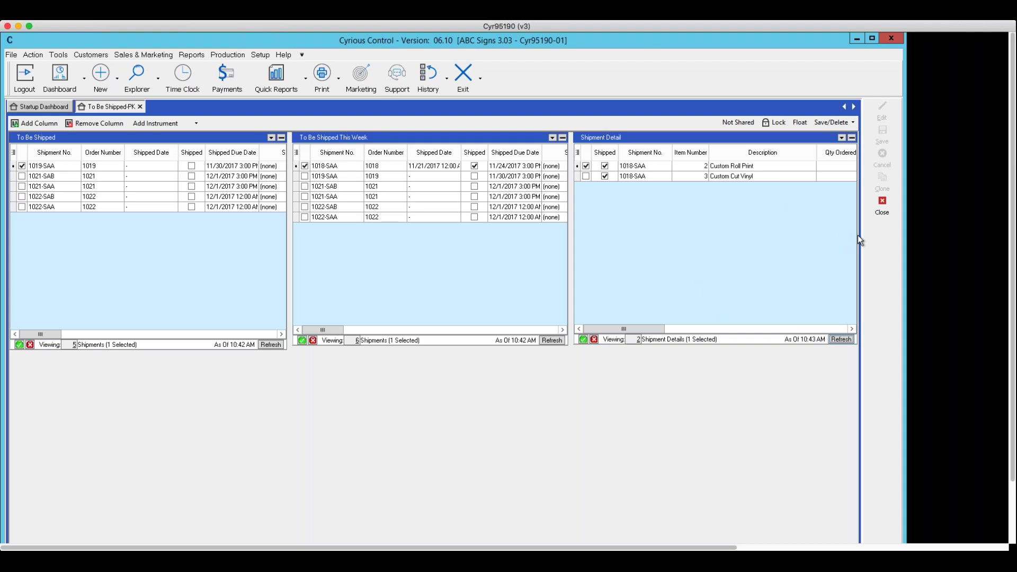
click(878, 207)
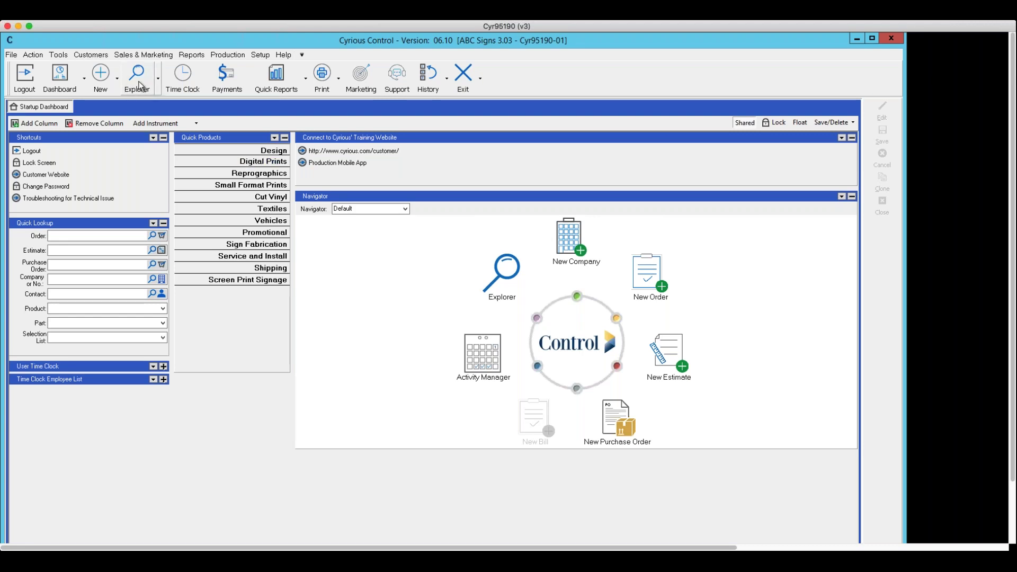
Open the newest order from the orders explorer, review its shipments, and close both the order and the explorer
click(158, 79)
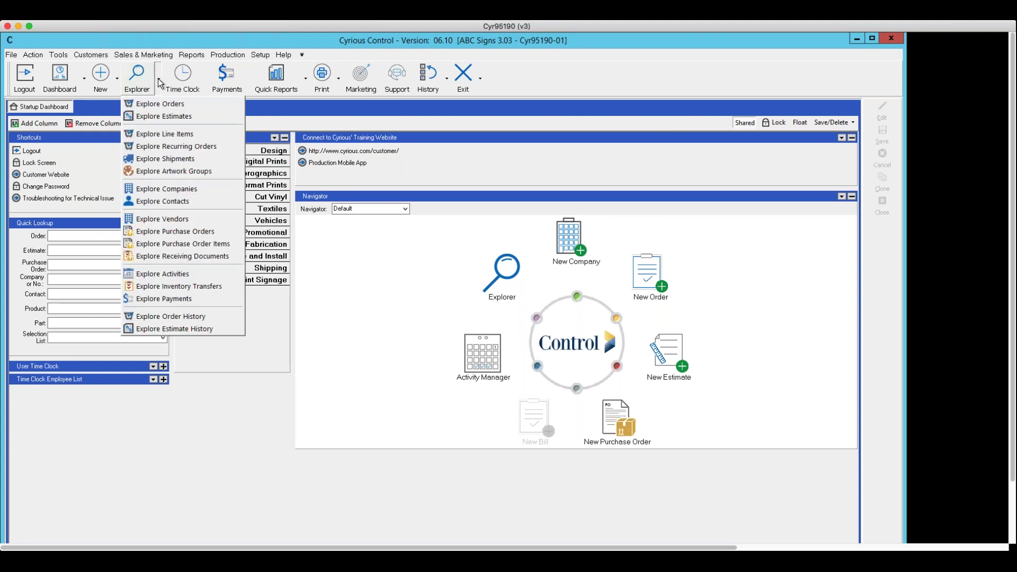
click(157, 102)
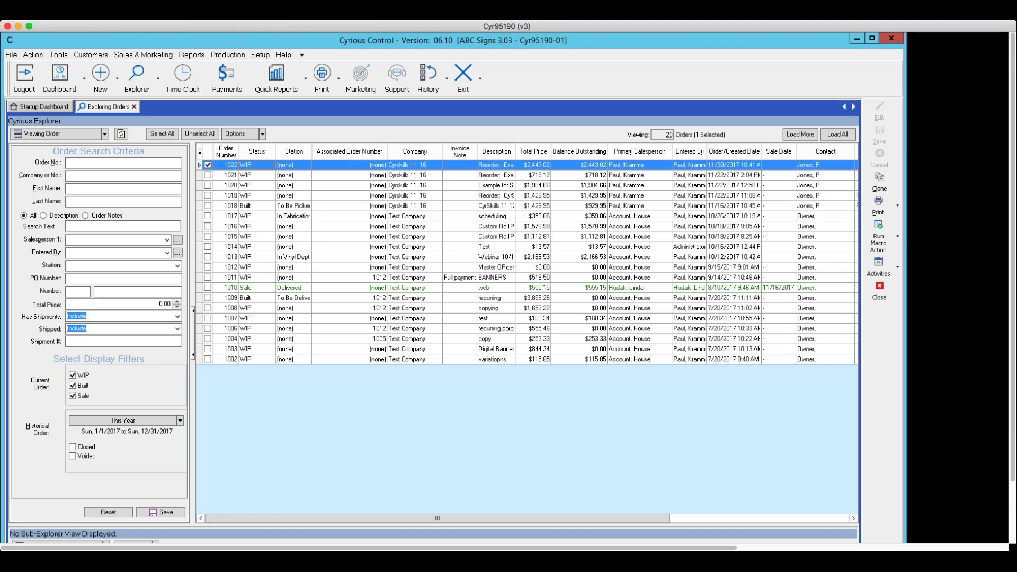
double_click(254, 162)
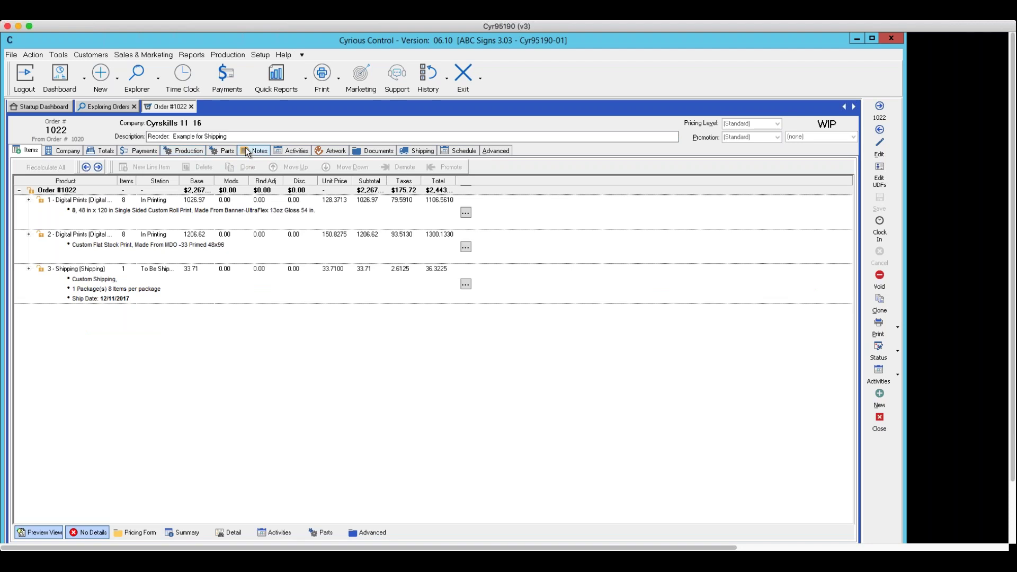
click(416, 151)
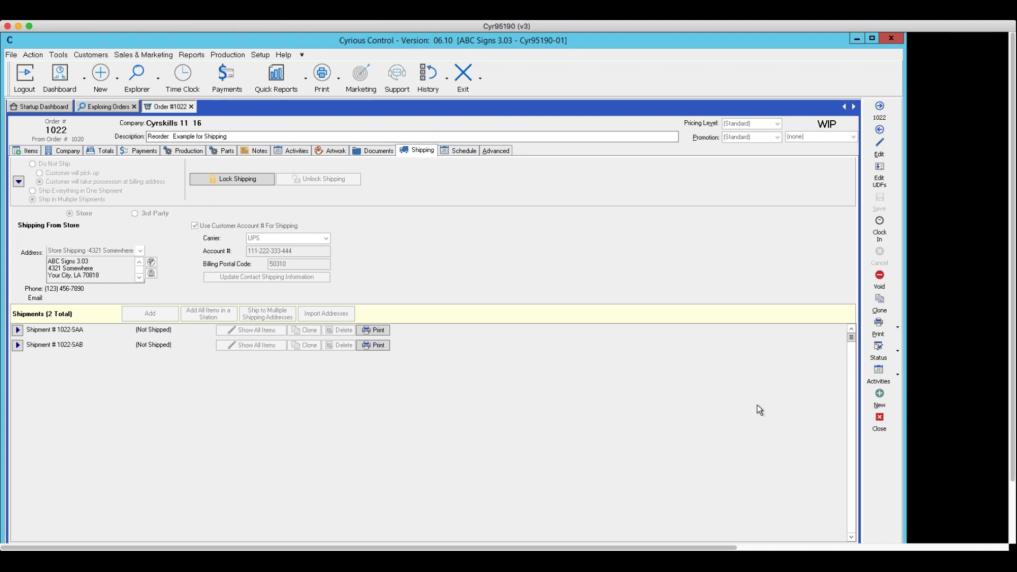
click(879, 421)
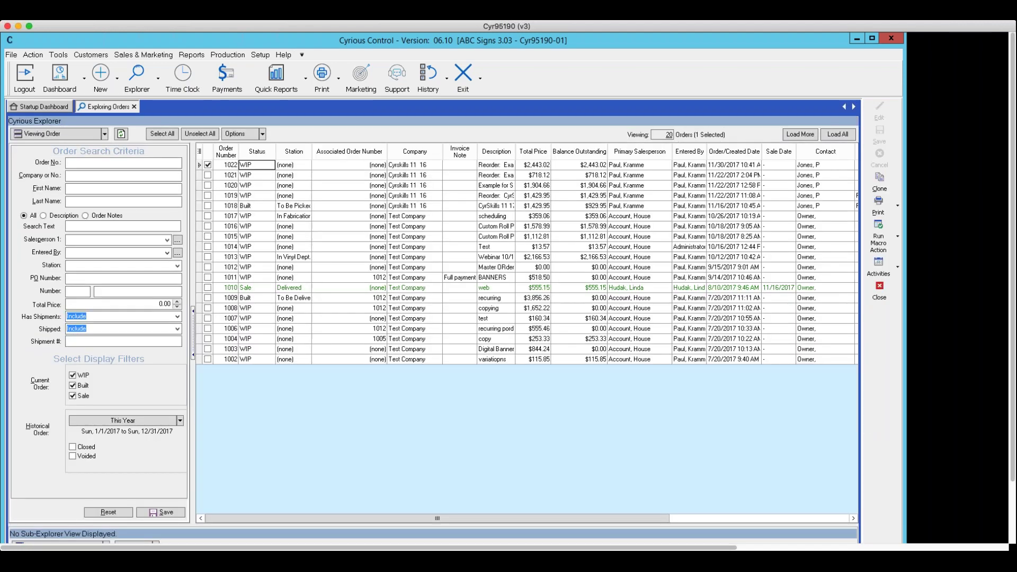
click(879, 291)
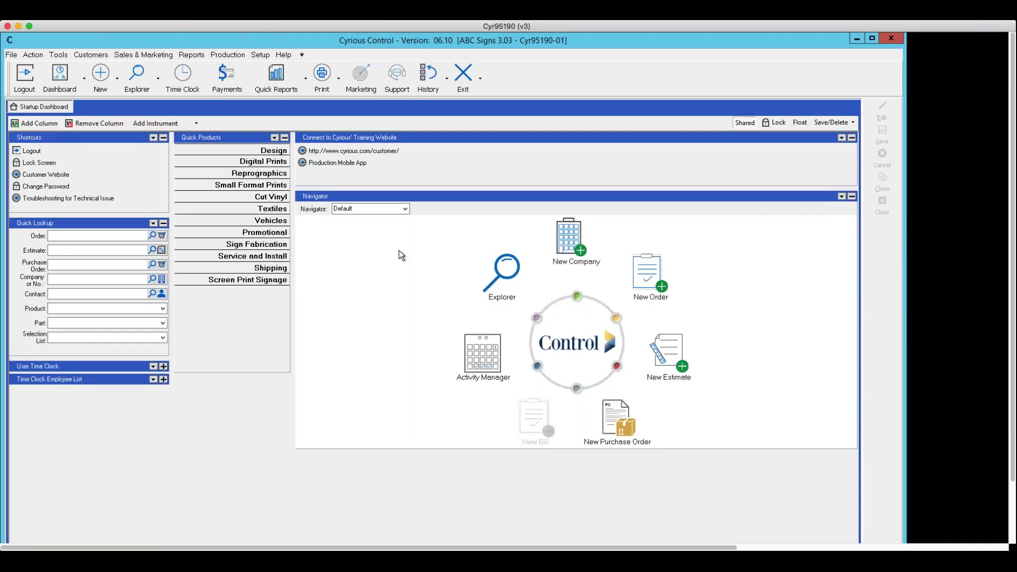
Preview the Pending Shipments report with the shipped due date range set to All, review it and close the preview
click(197, 56)
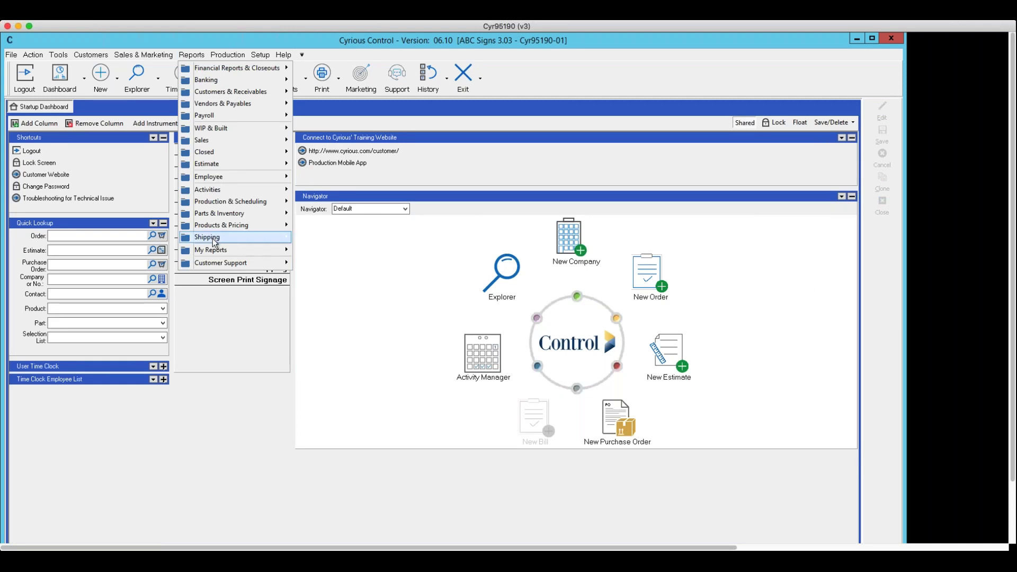
mouse_move(214, 243)
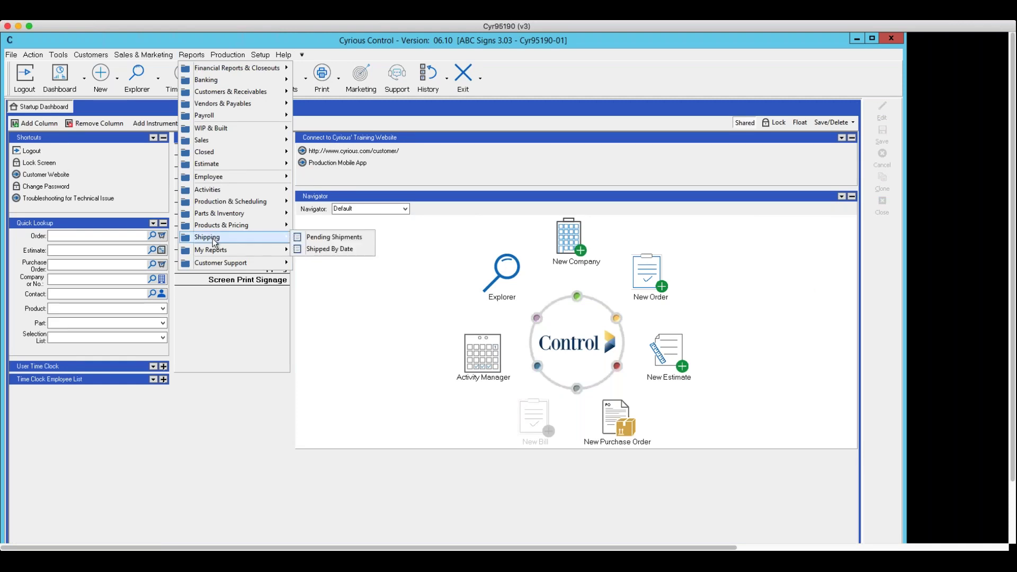
click(310, 240)
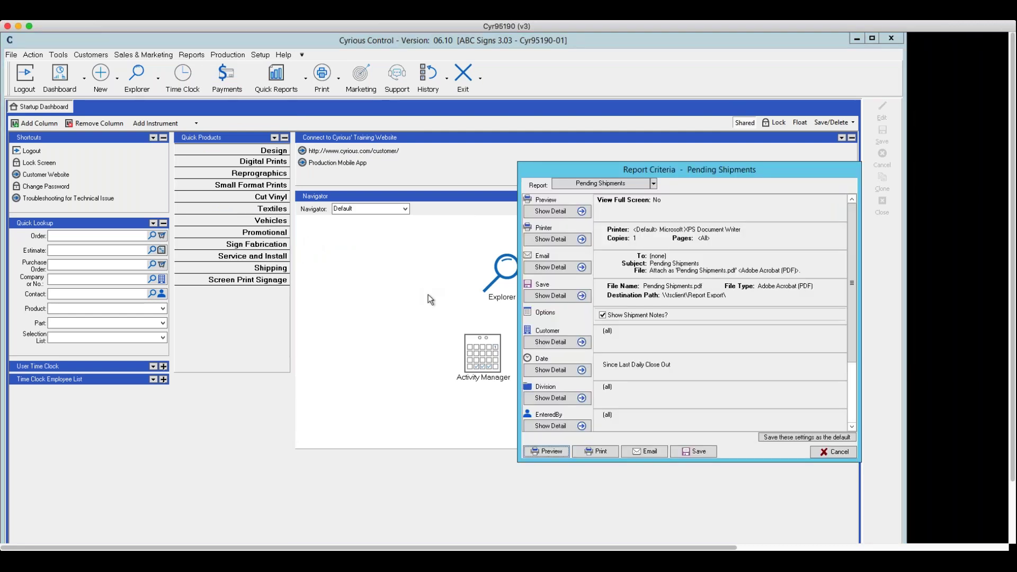
click(580, 371)
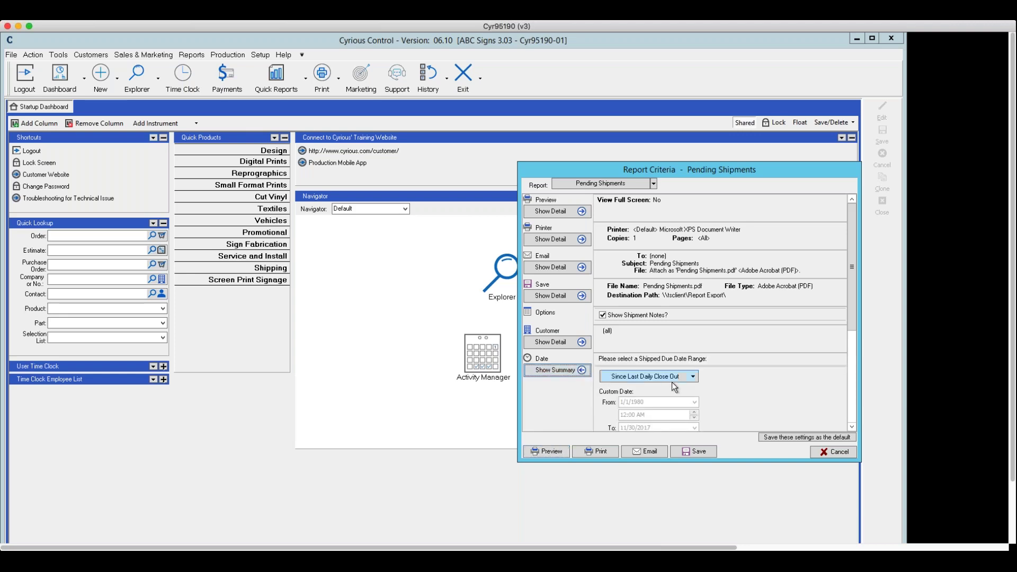
click(692, 376)
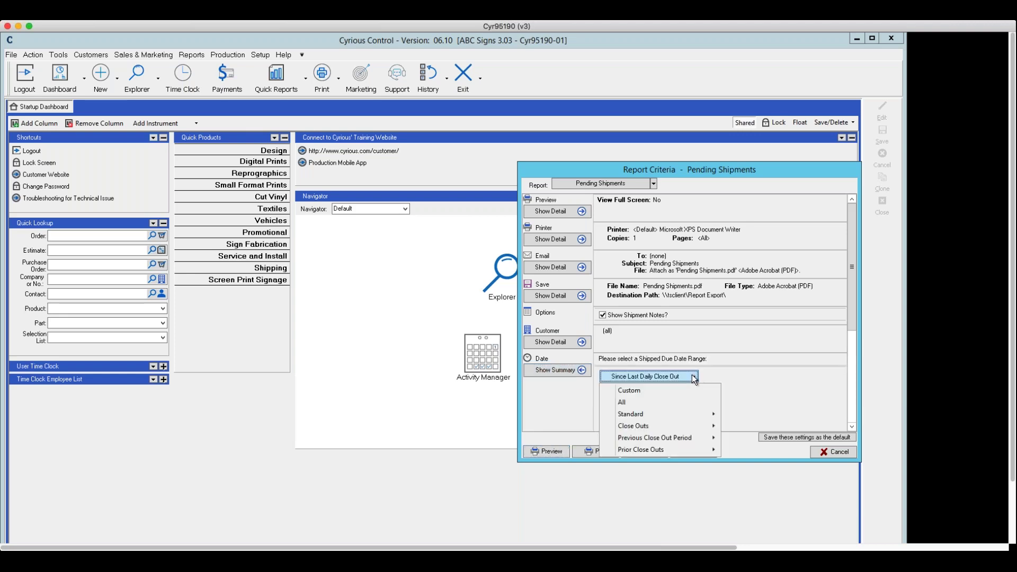
click(647, 402)
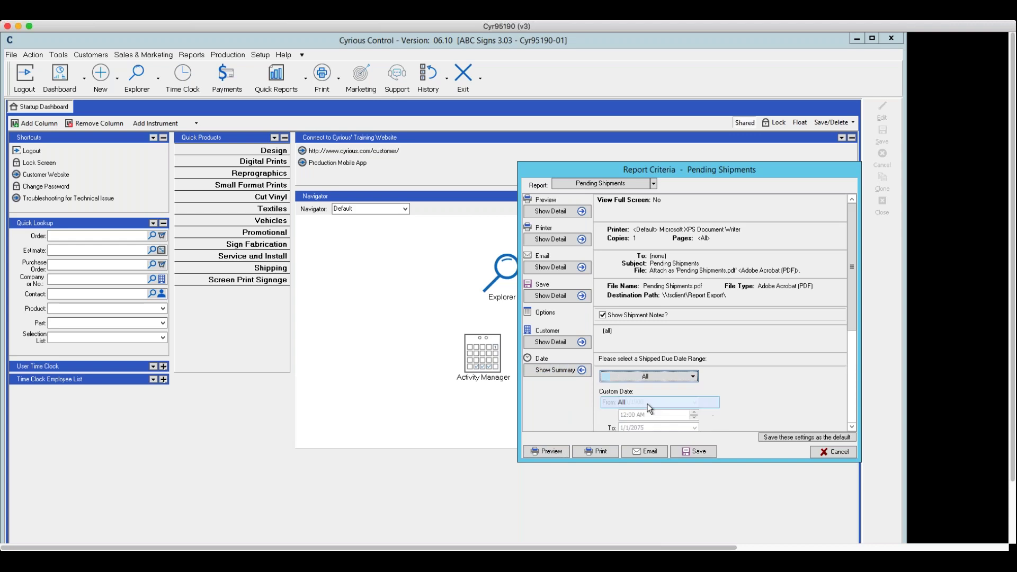
click(539, 451)
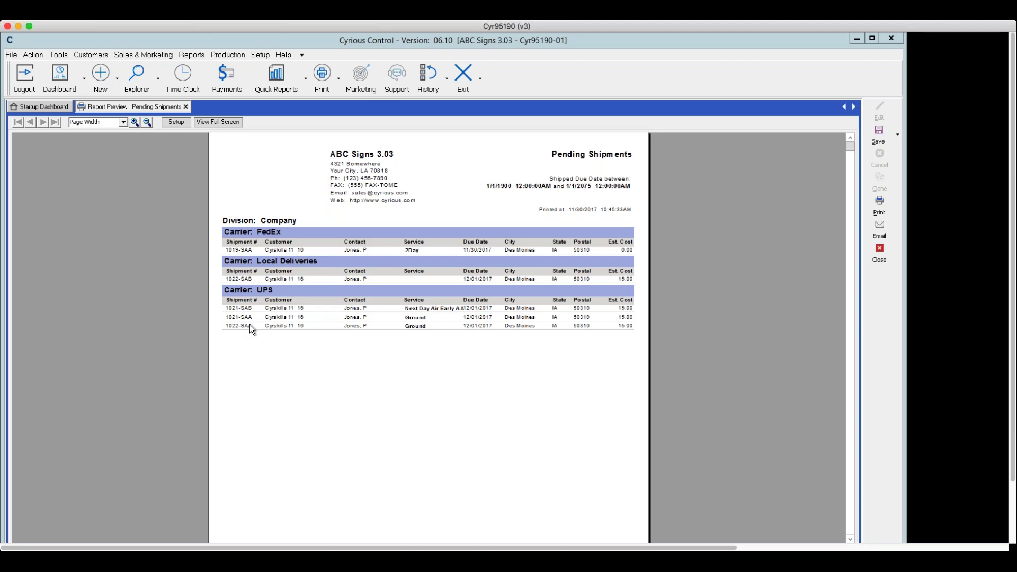
click(874, 253)
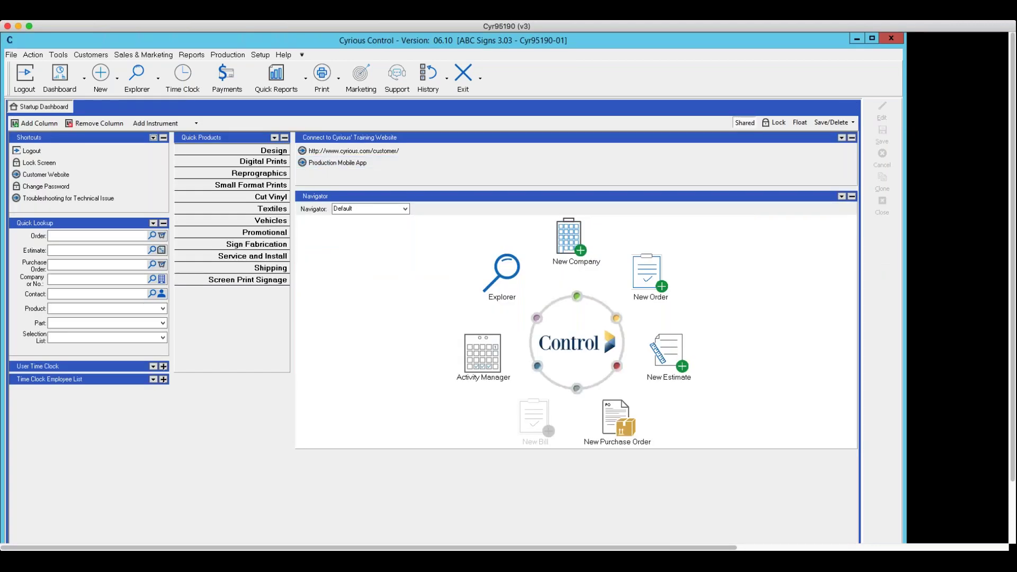
Preview the Shipped By Date report with the date range set to All, review it and close the preview
click(191, 55)
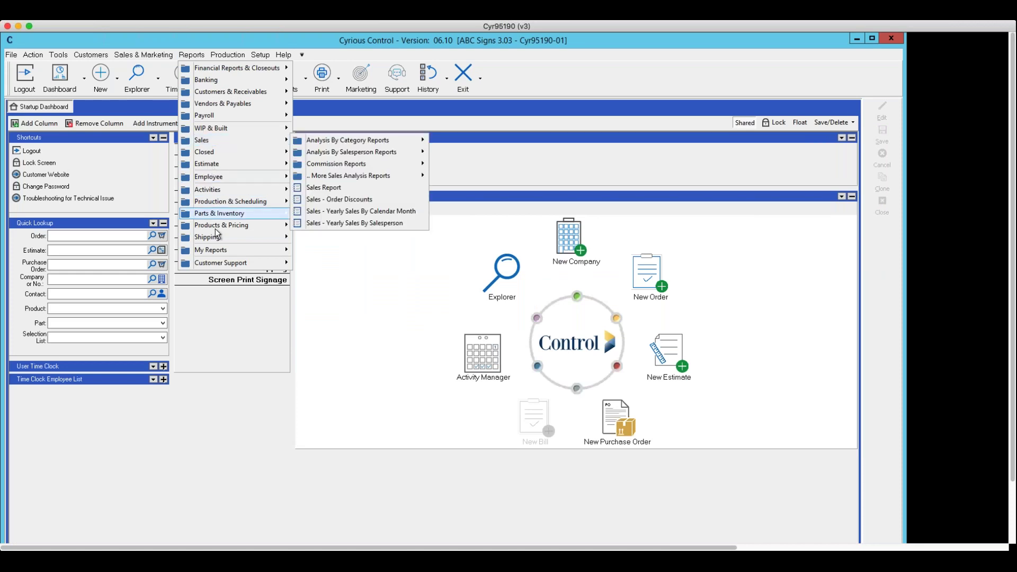
mouse_move(216, 235)
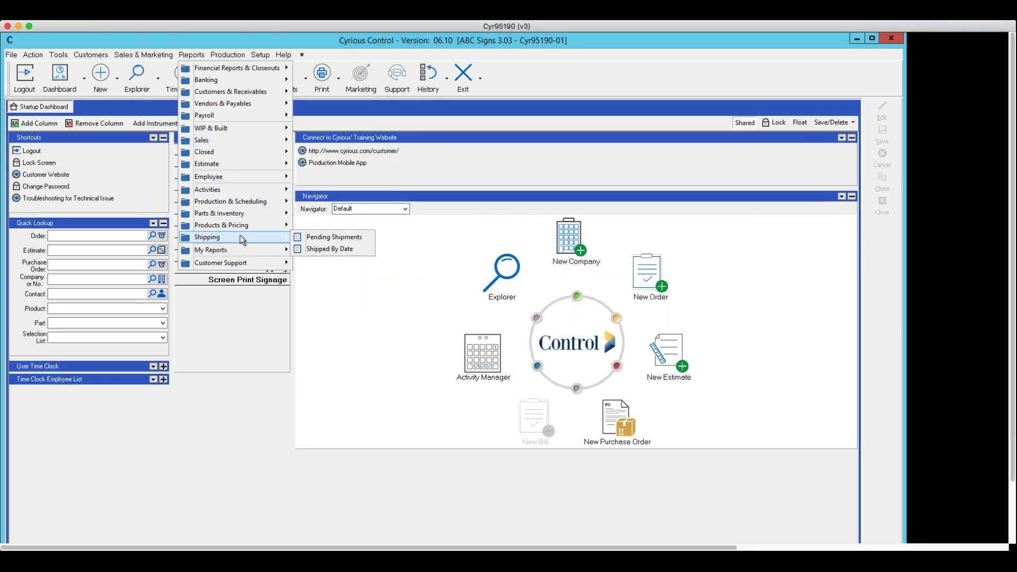
click(312, 249)
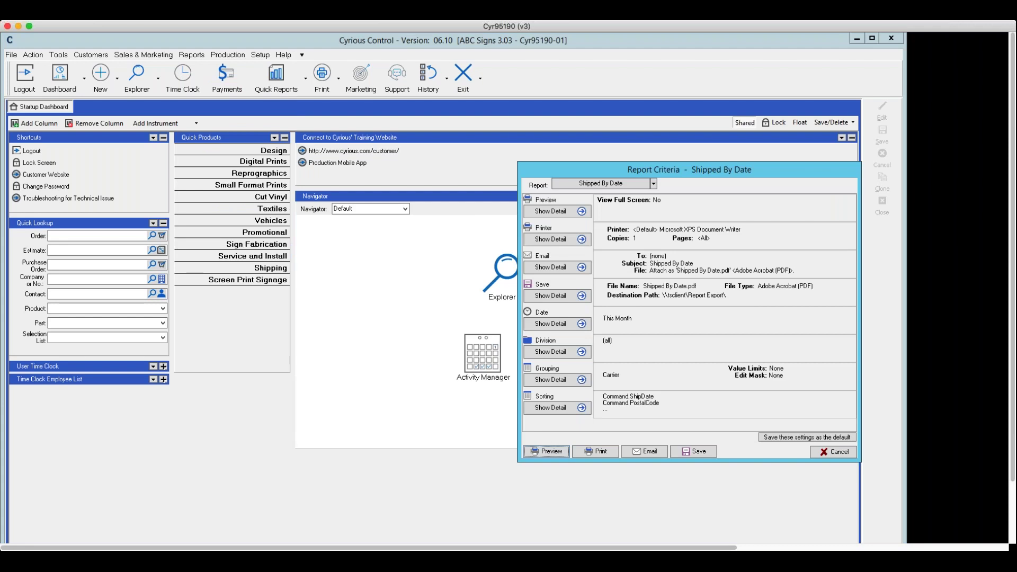
click(583, 323)
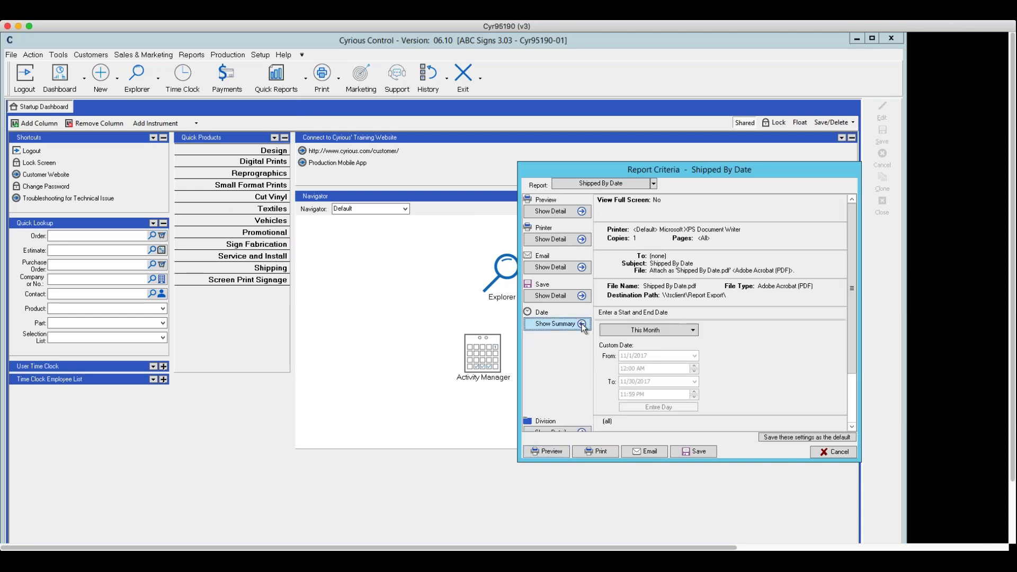
click(693, 331)
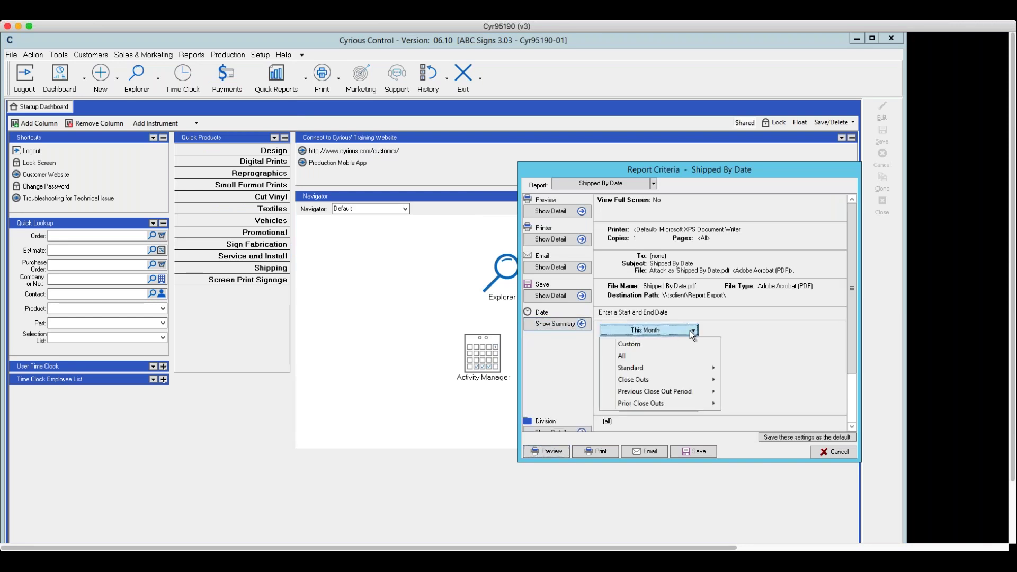
click(663, 354)
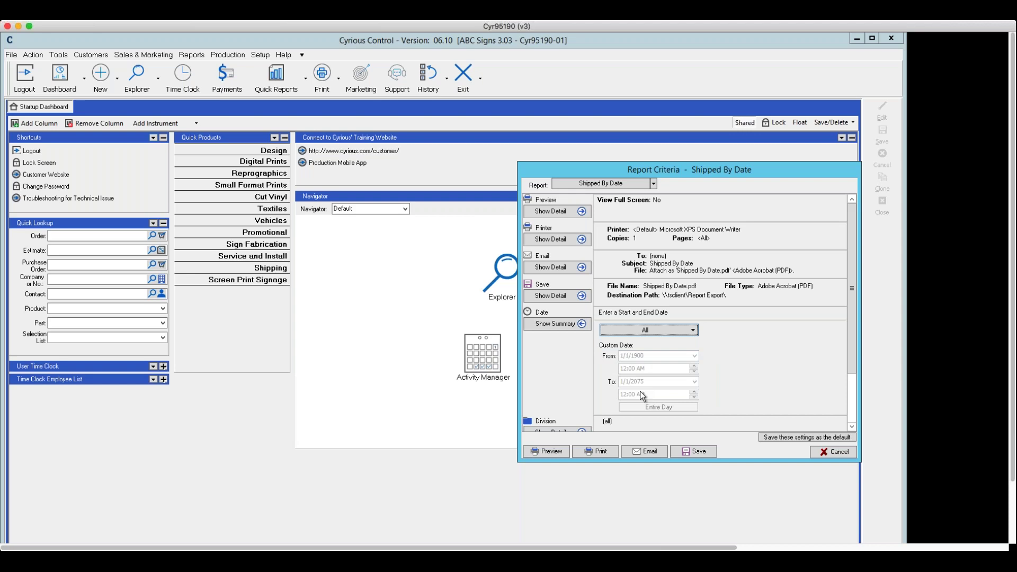
click(554, 450)
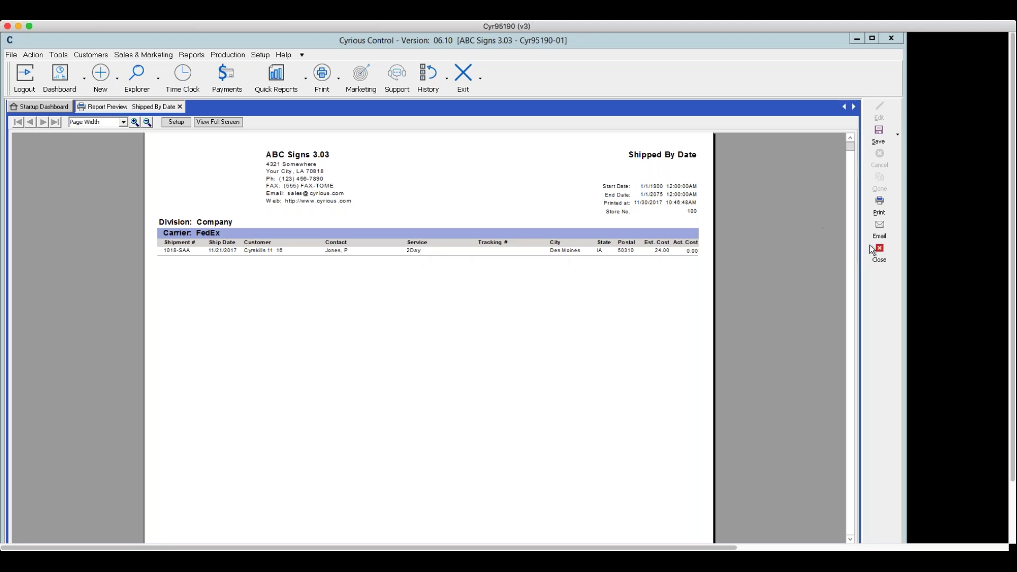
click(880, 254)
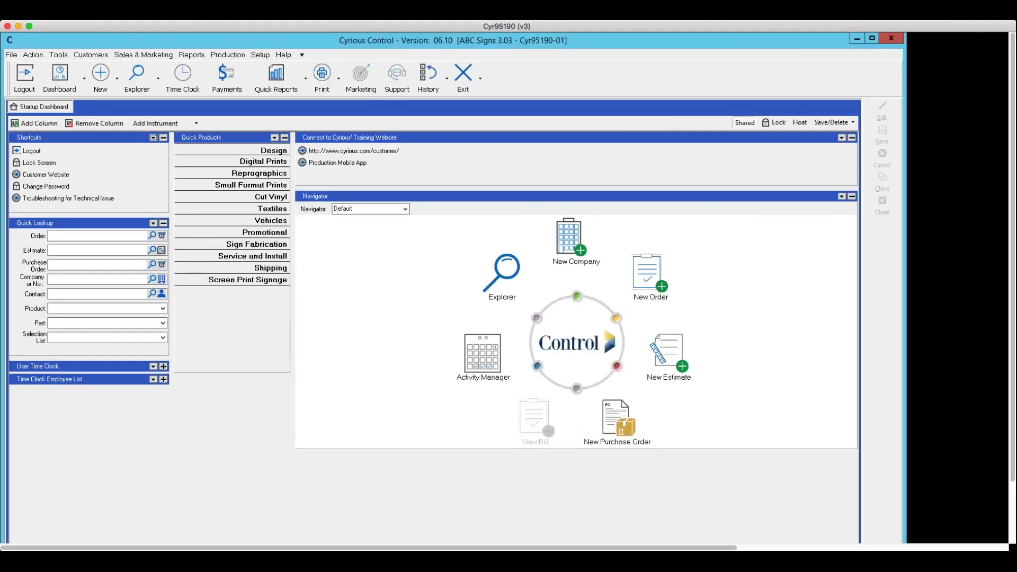
Open the newest order from the orders explorer
click(160, 76)
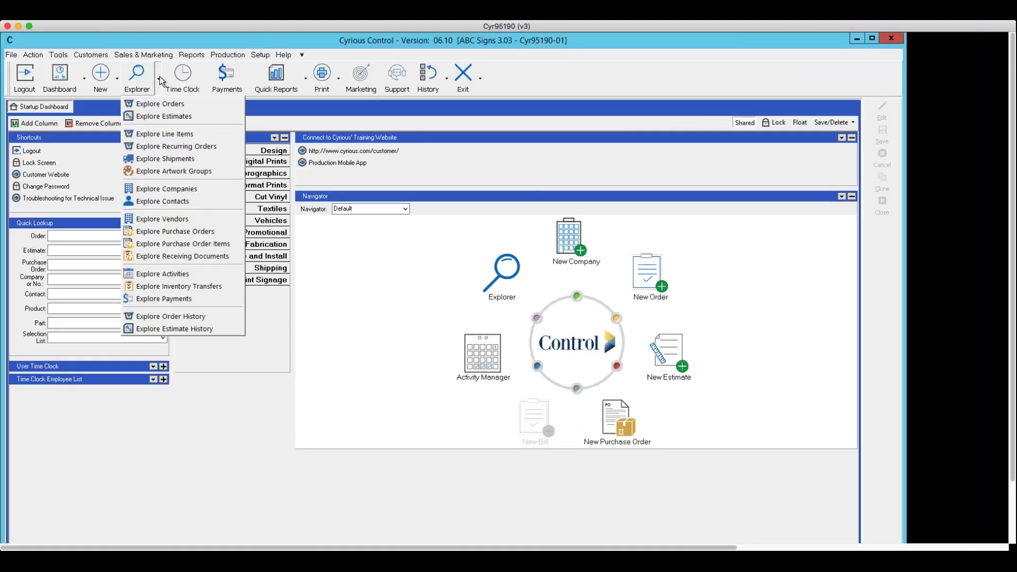
click(164, 105)
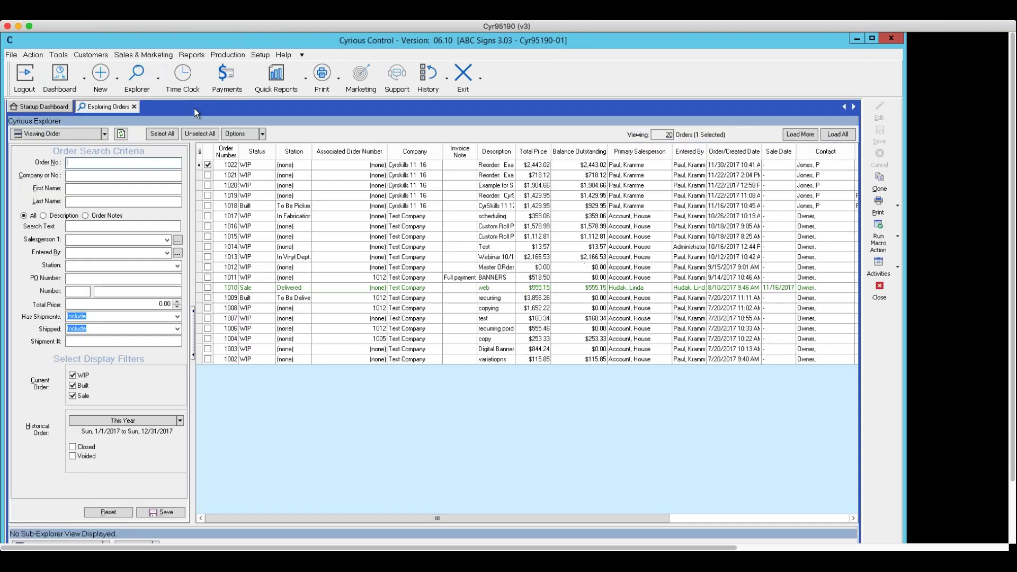
click(254, 167)
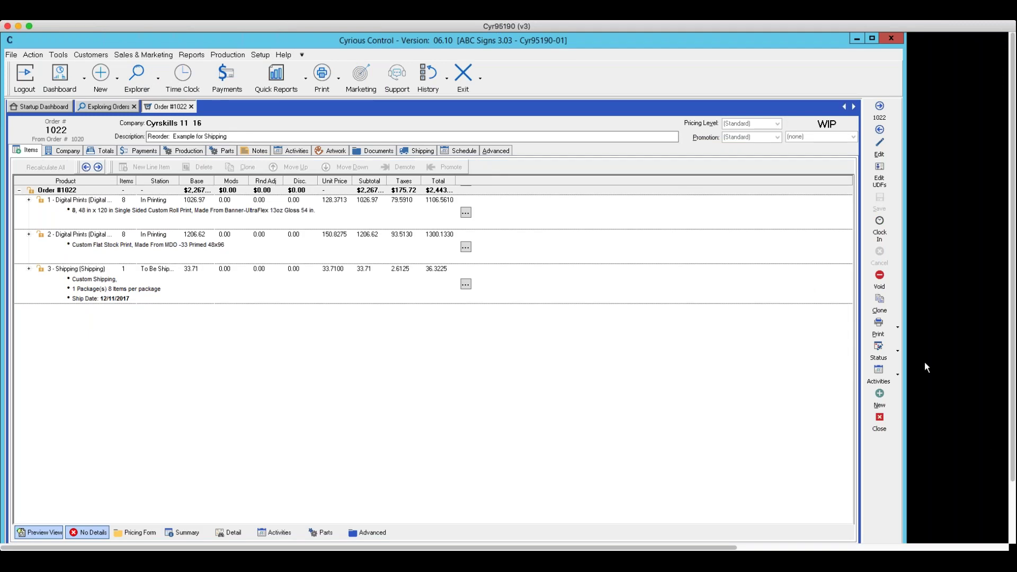
Preview the order's Packing Slip For Shipments, review both shipment pages, and close the preview, the order and the explorer
click(898, 330)
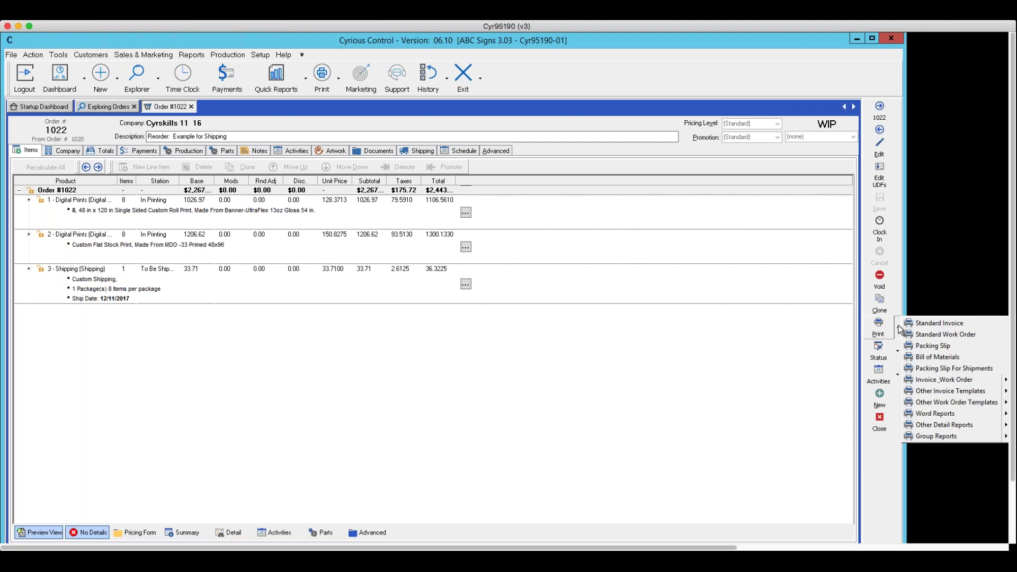
click(931, 369)
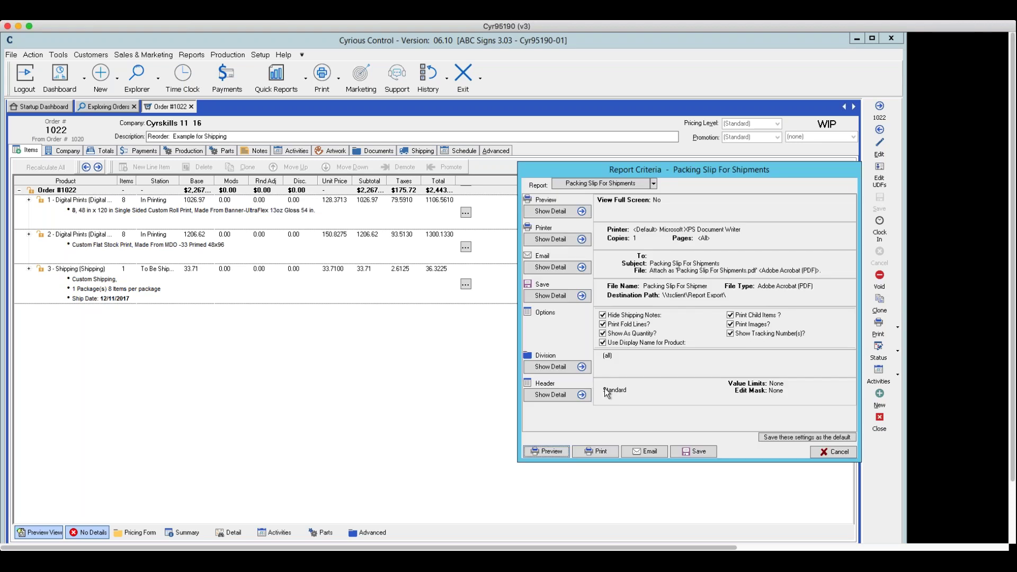
click(553, 450)
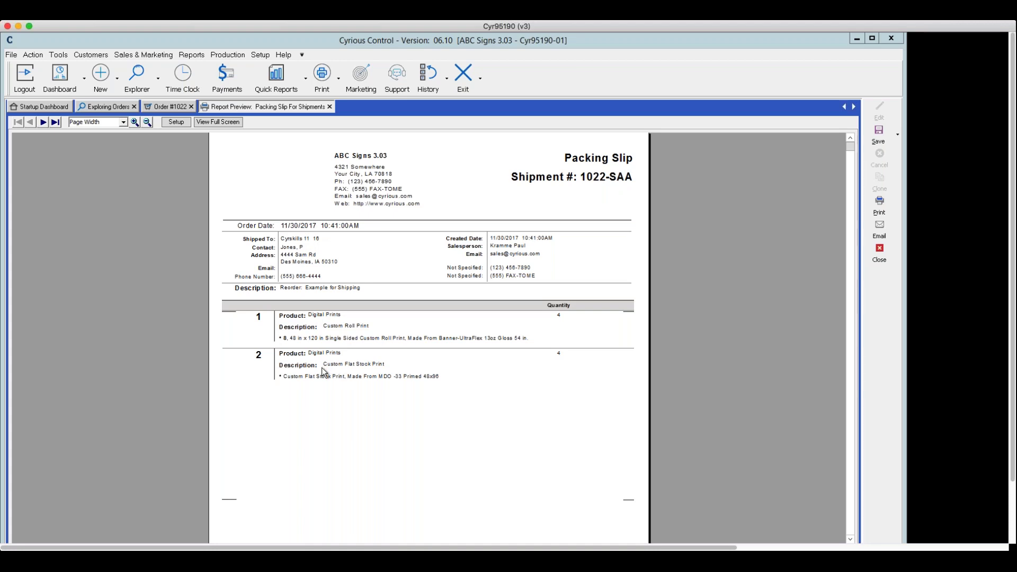
click(43, 122)
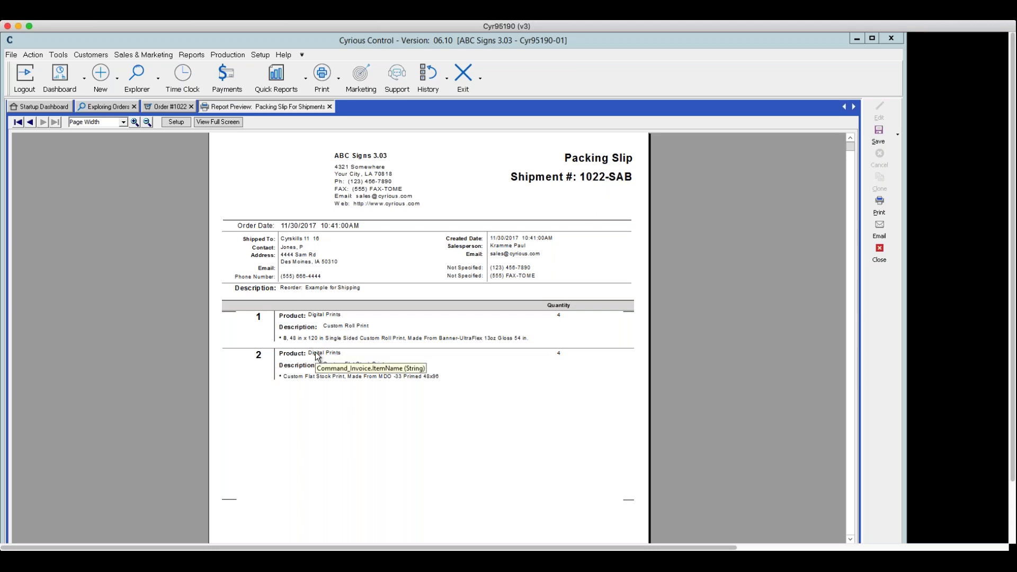
click(881, 256)
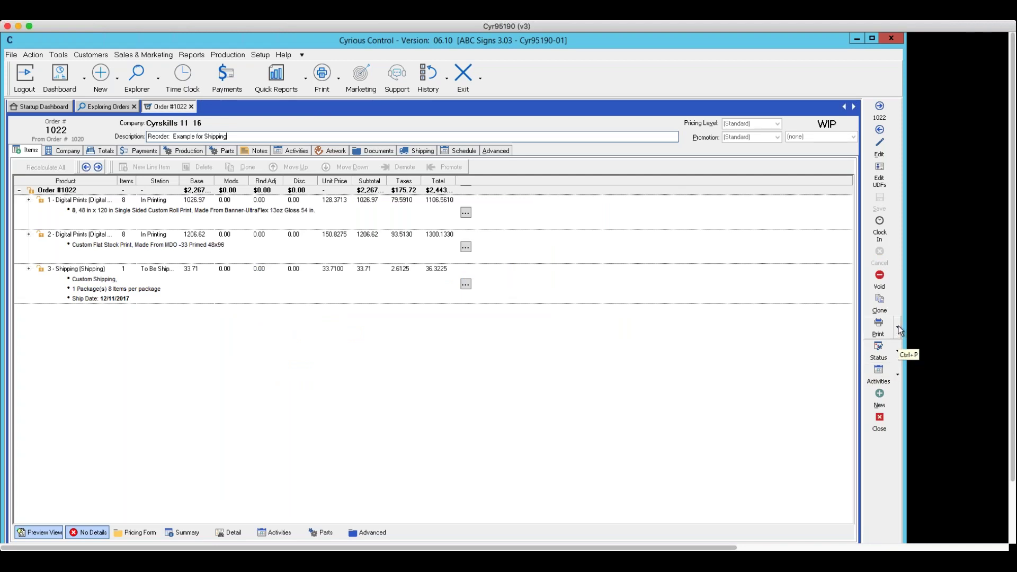
click(878, 424)
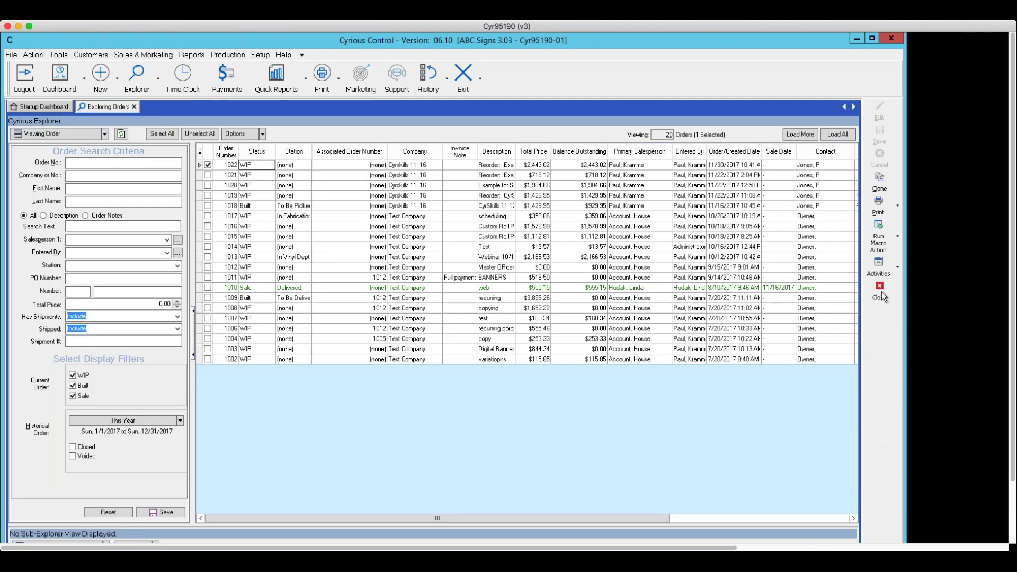
click(878, 292)
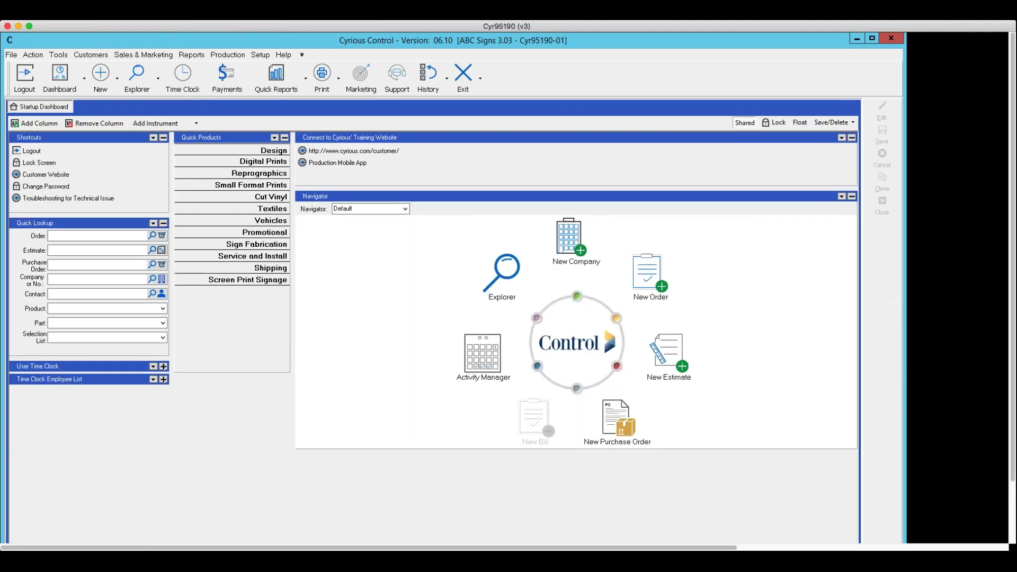
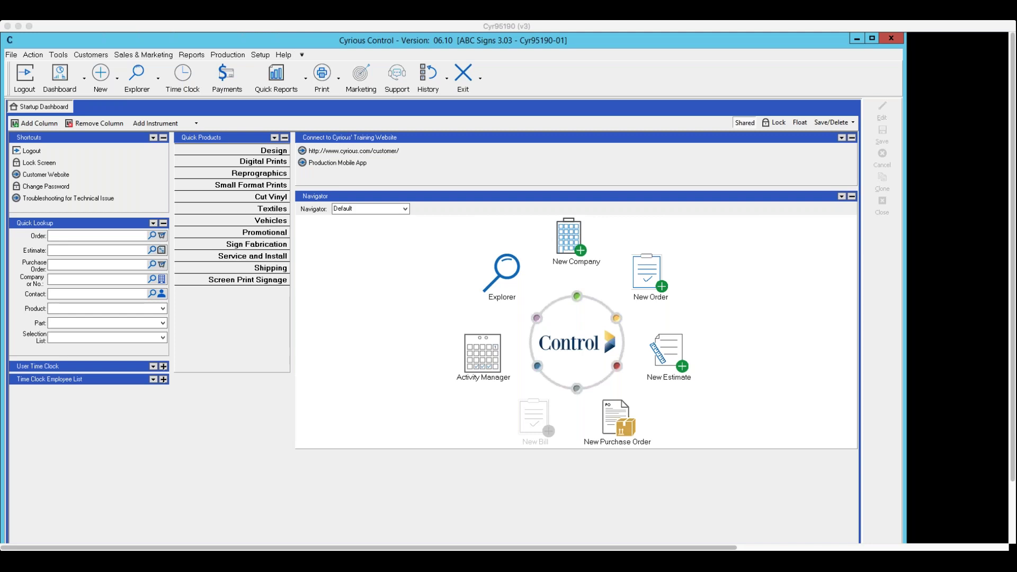
Reopen the newest order from the orders explorer, preview its Packing Slip For Shipments with the default criteria and close the preview
click(158, 80)
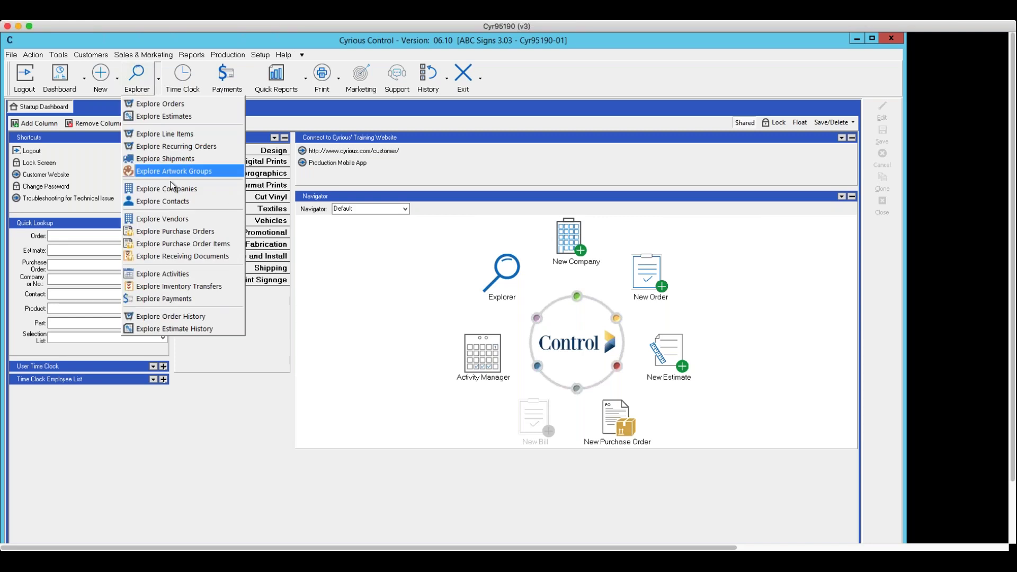
click(160, 104)
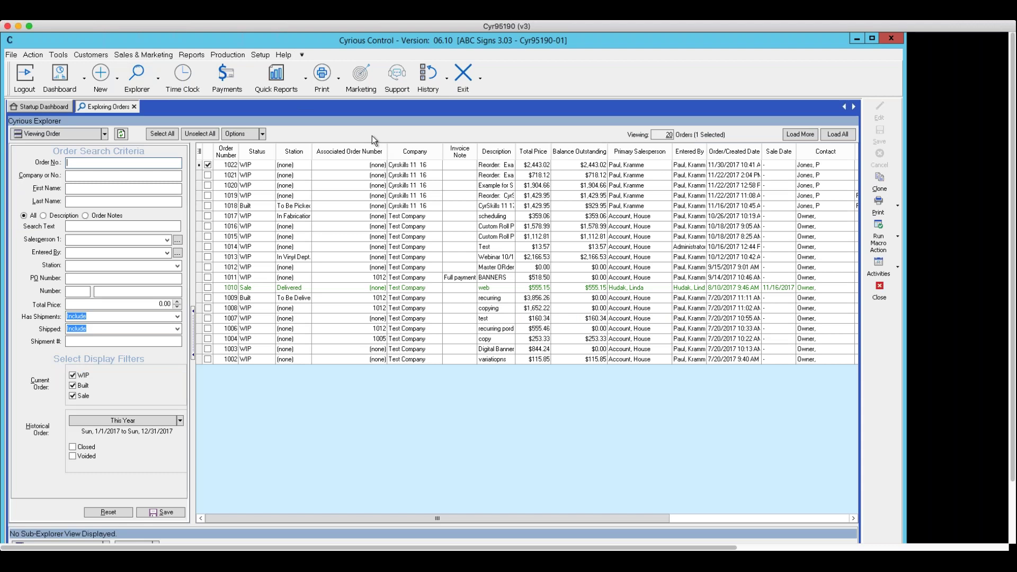
click(254, 165)
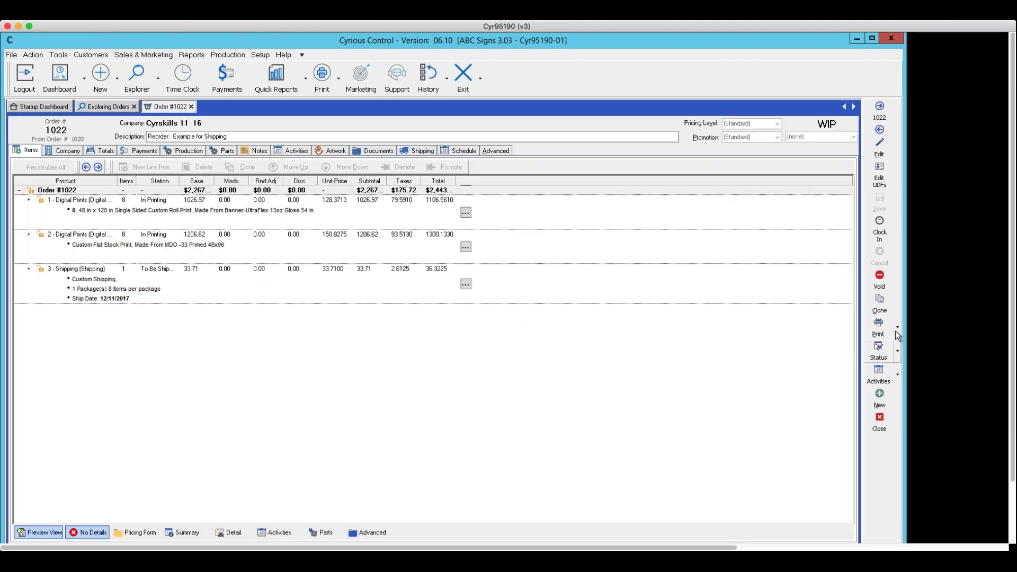
click(898, 328)
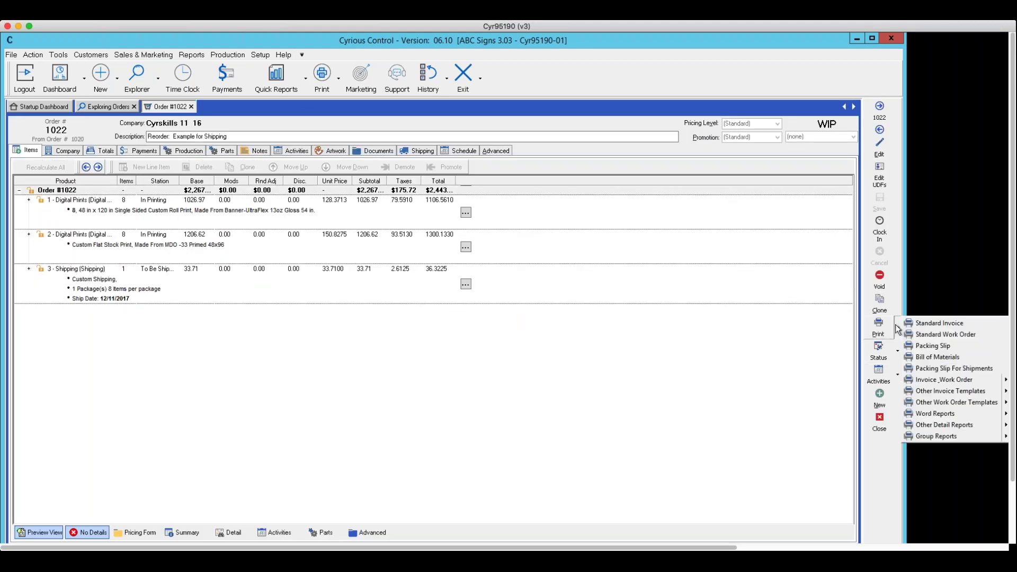
click(925, 366)
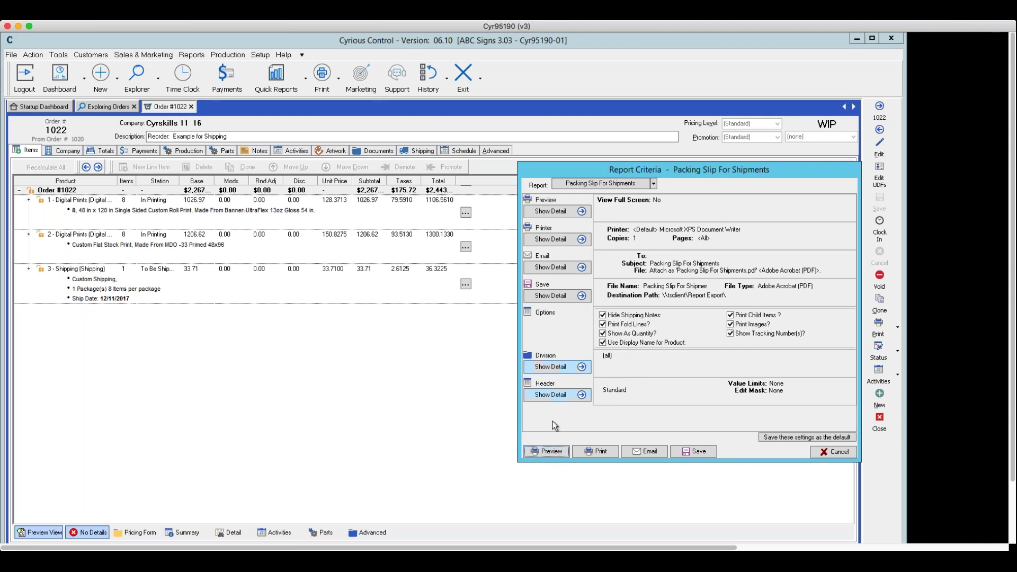
click(549, 451)
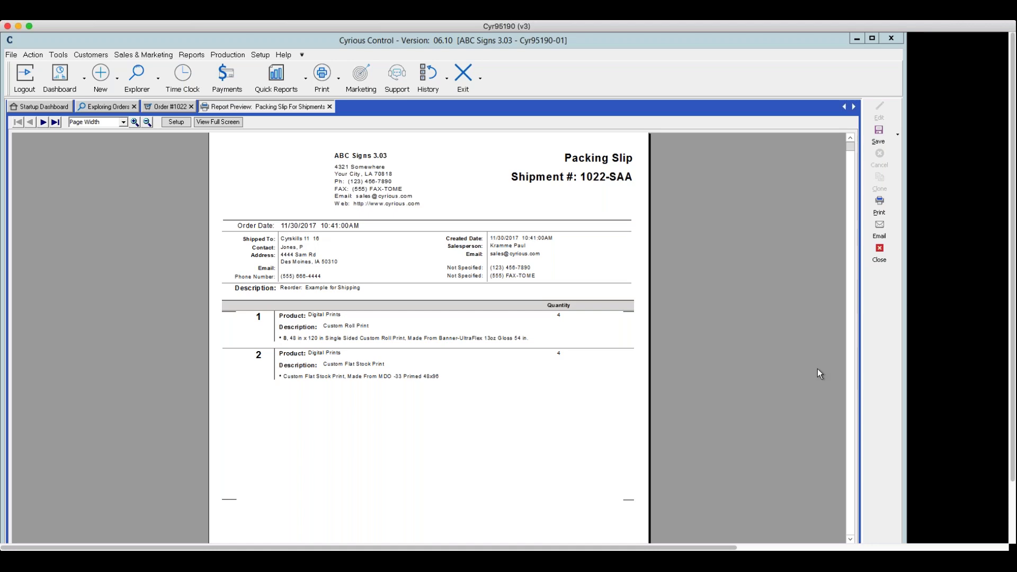
click(880, 260)
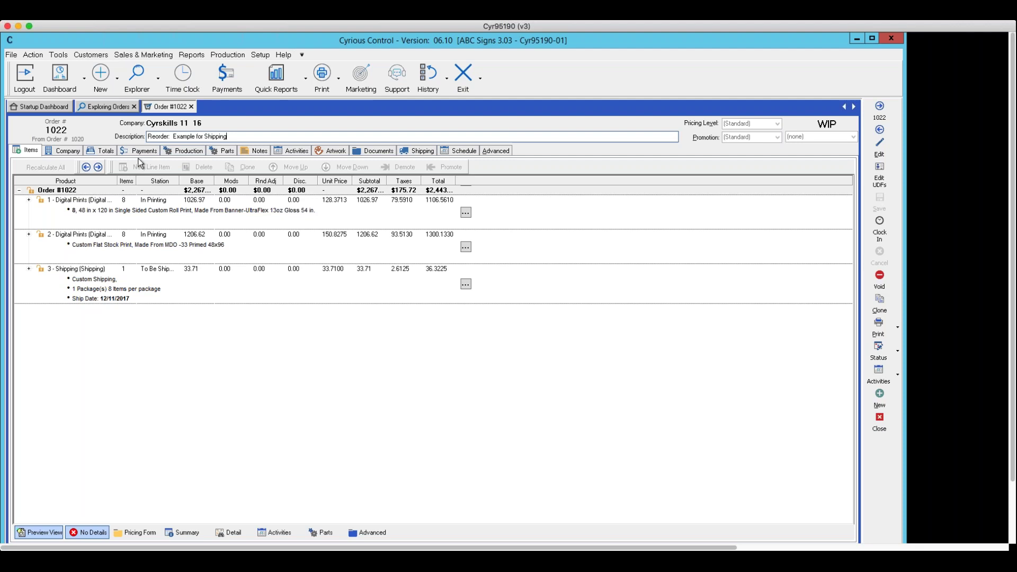
Open the first Digital Prints line item of the order, review its pricing form and close it
double_click(126, 215)
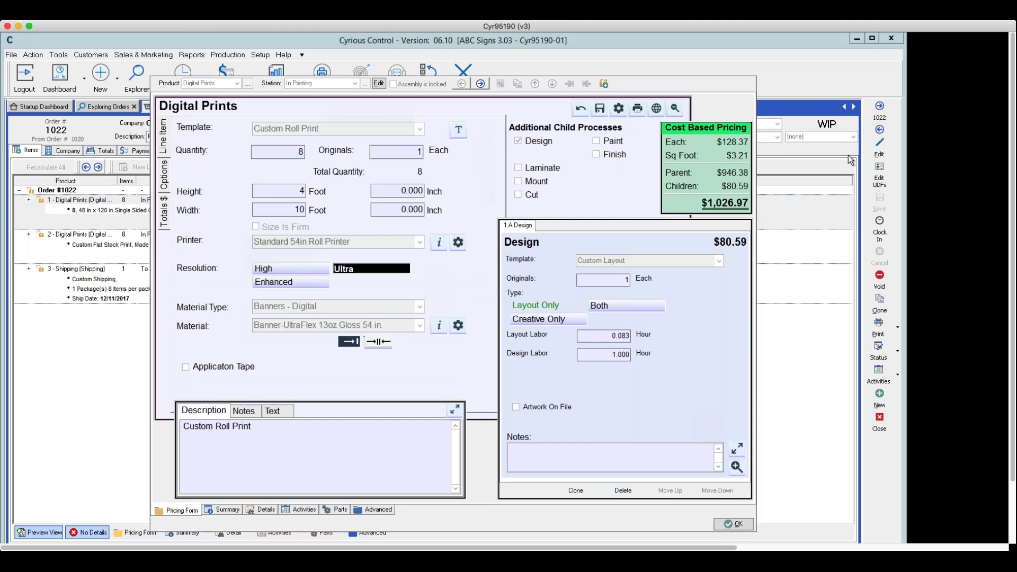
click(732, 518)
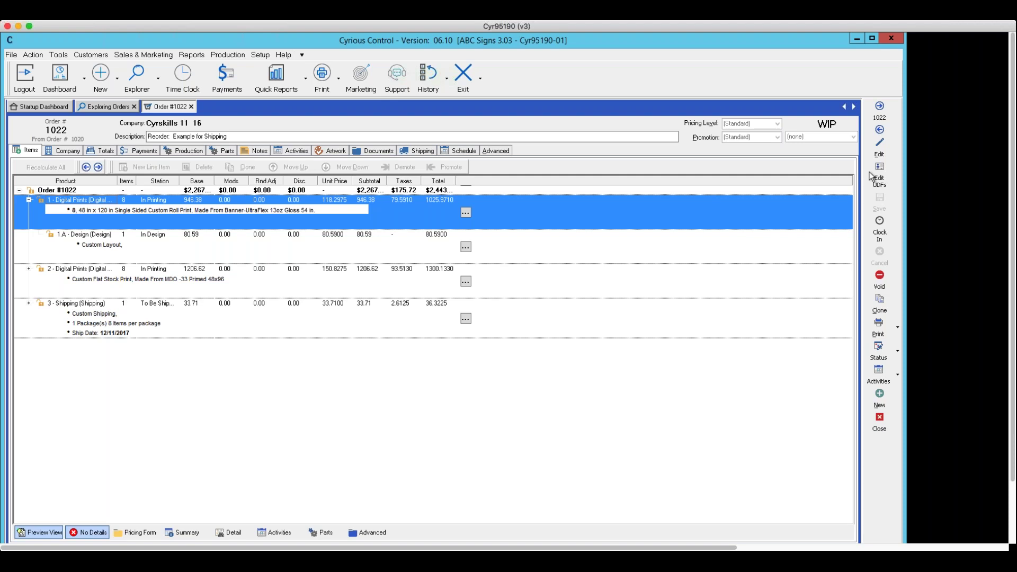
Edit the order without locking its prices, try setting the shipping origin to 3rd Party, and cancel without saving
click(879, 155)
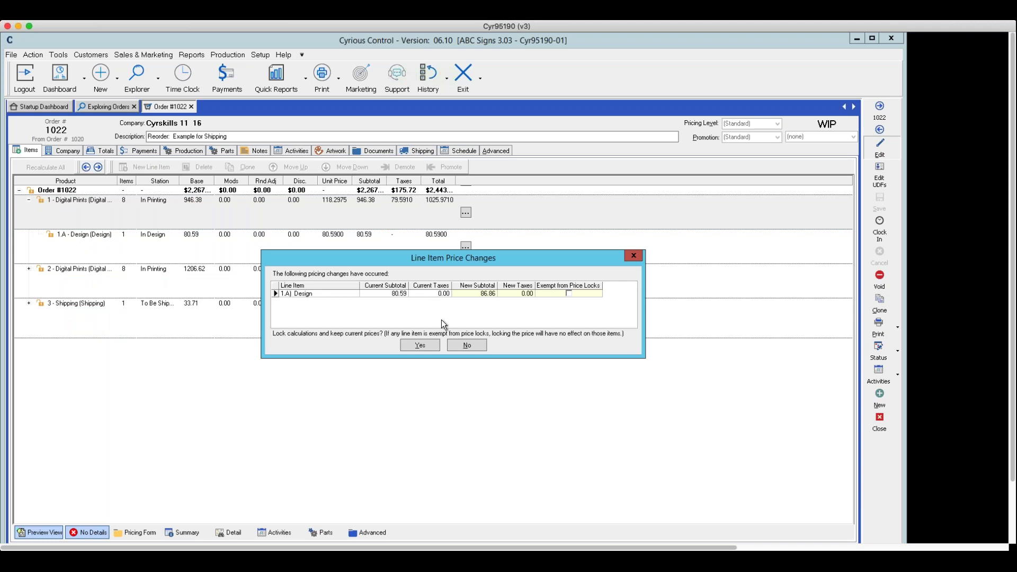
click(466, 345)
key(Return)
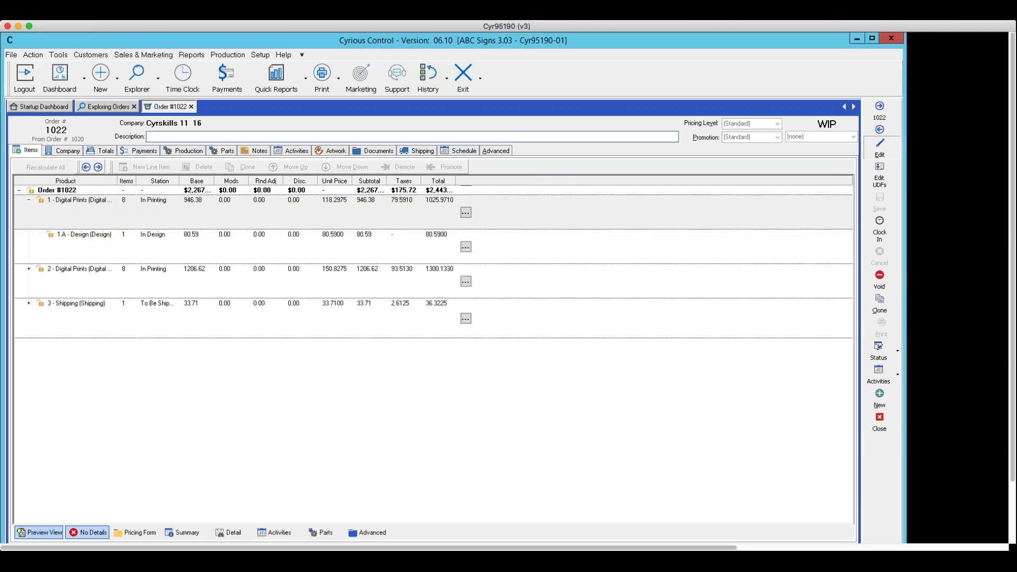
click(392, 150)
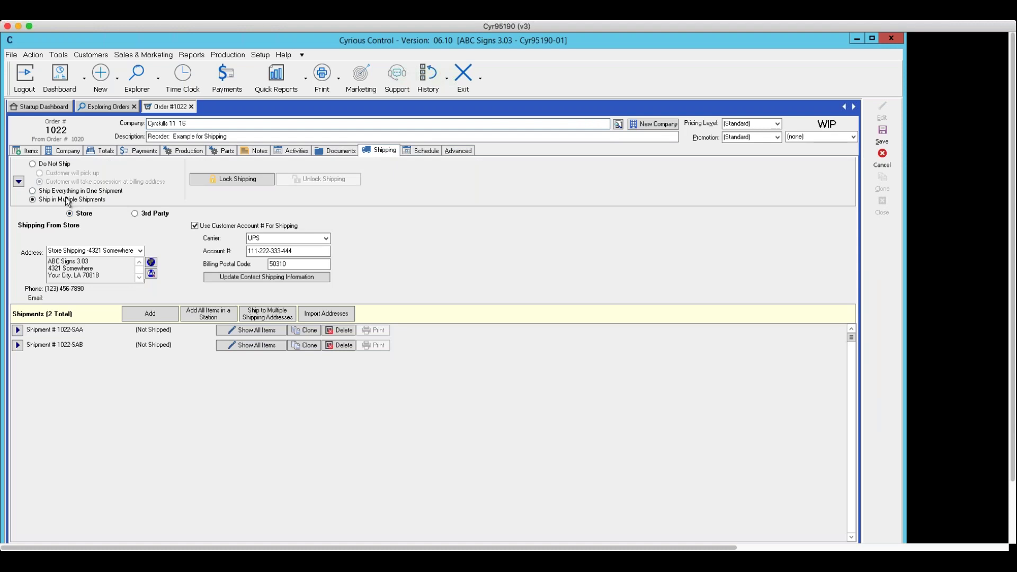
click(135, 212)
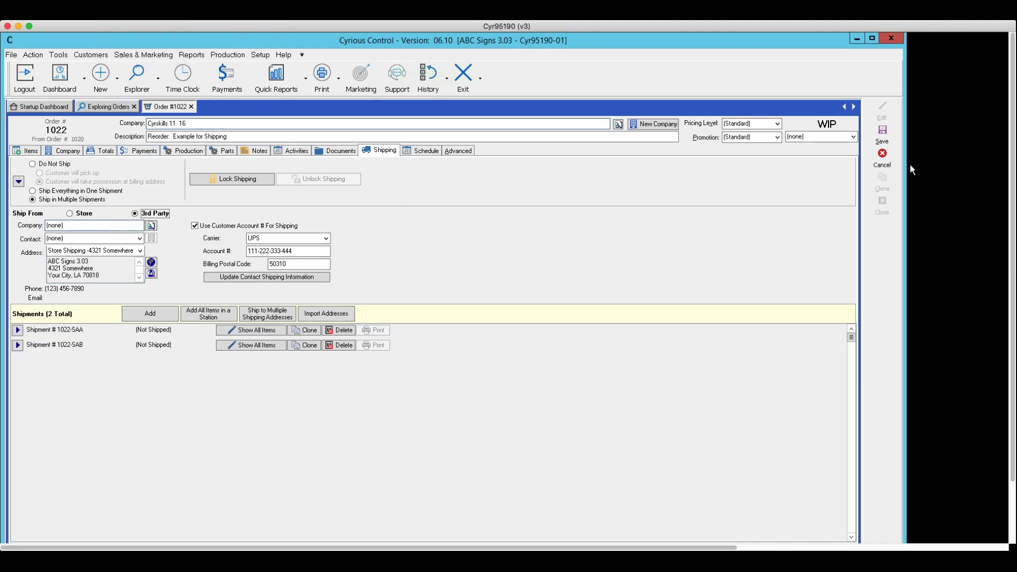
click(882, 165)
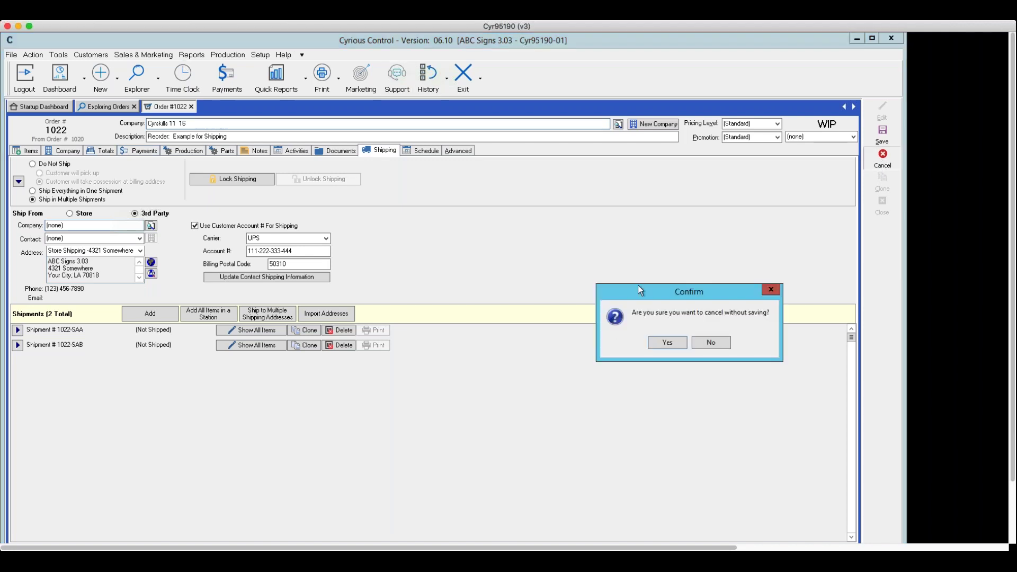
click(666, 343)
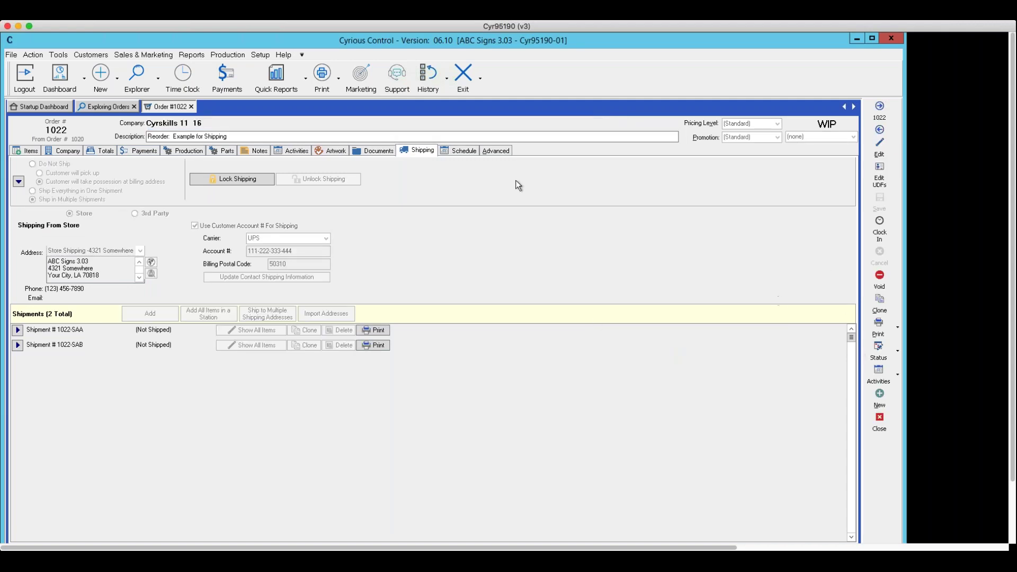
Close the order and the orders explorer to return to the startup dashboard
click(880, 418)
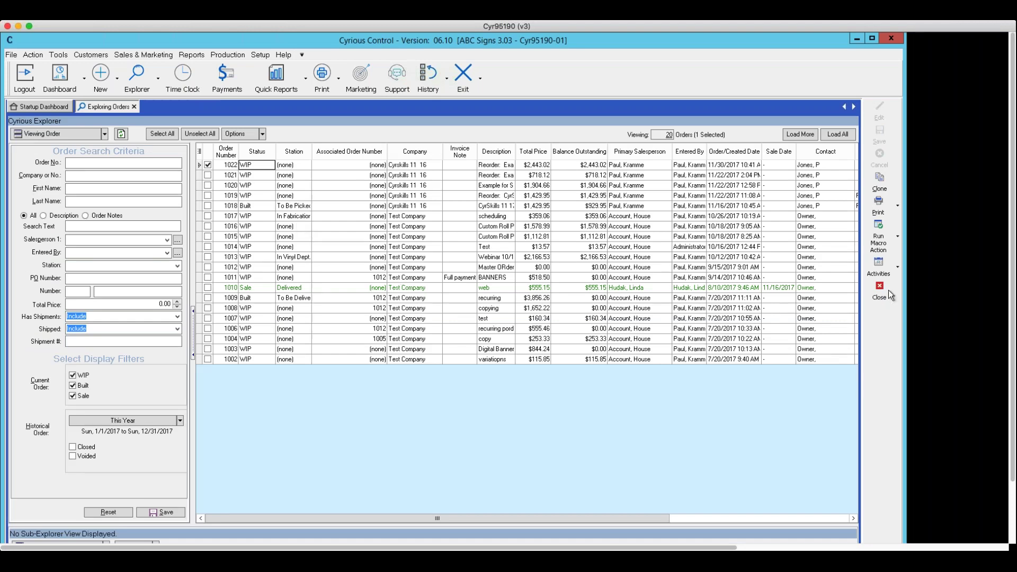
click(879, 290)
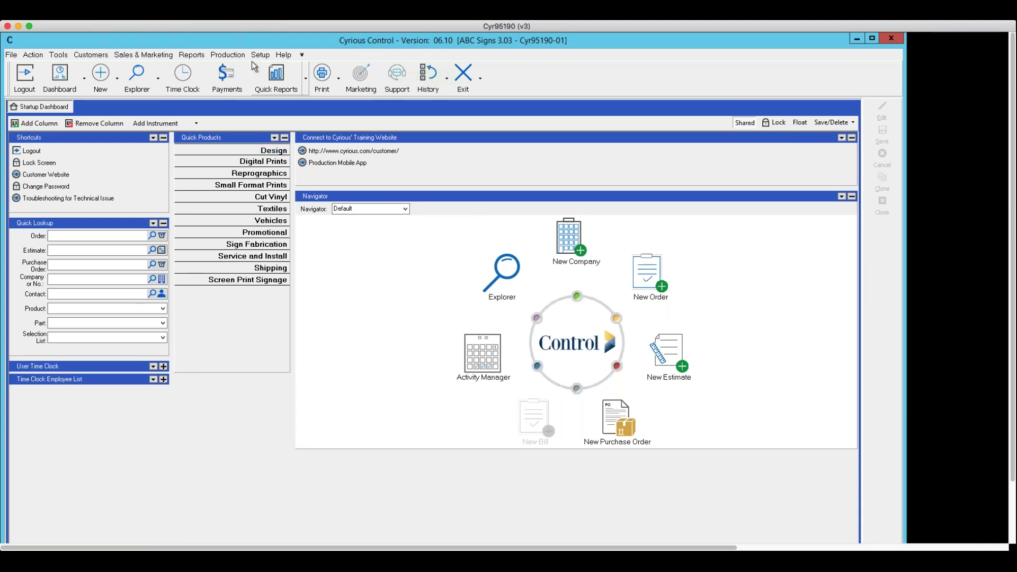
Open the Pending Shipments shipping report's criteria, review the available filters and cancel the report
click(196, 59)
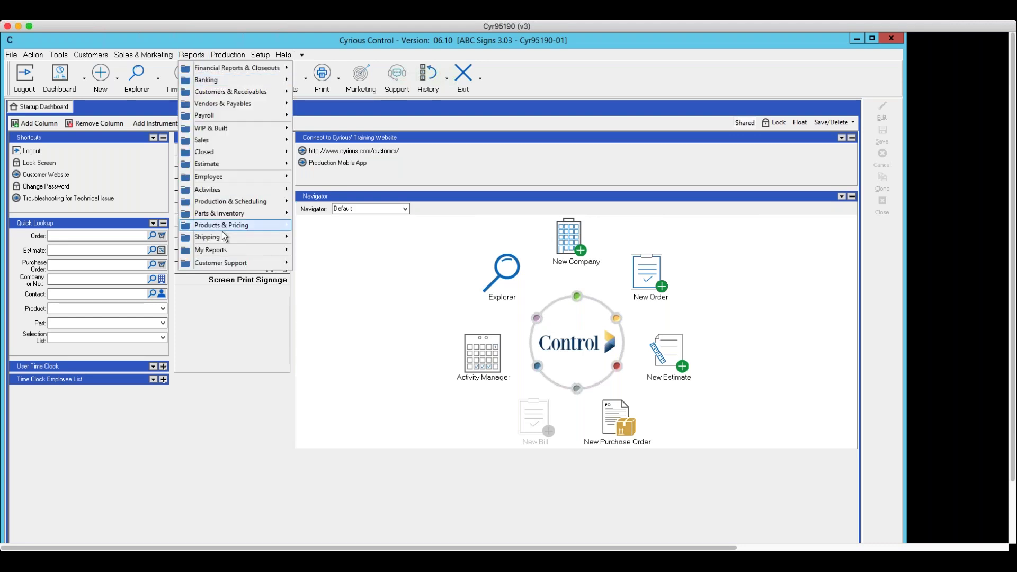
mouse_move(290, 238)
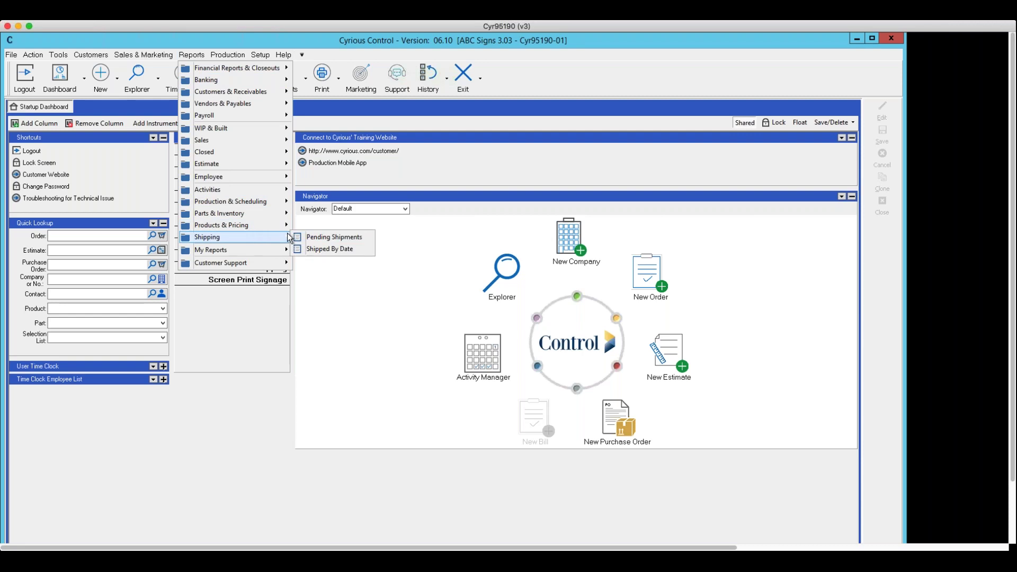
click(322, 238)
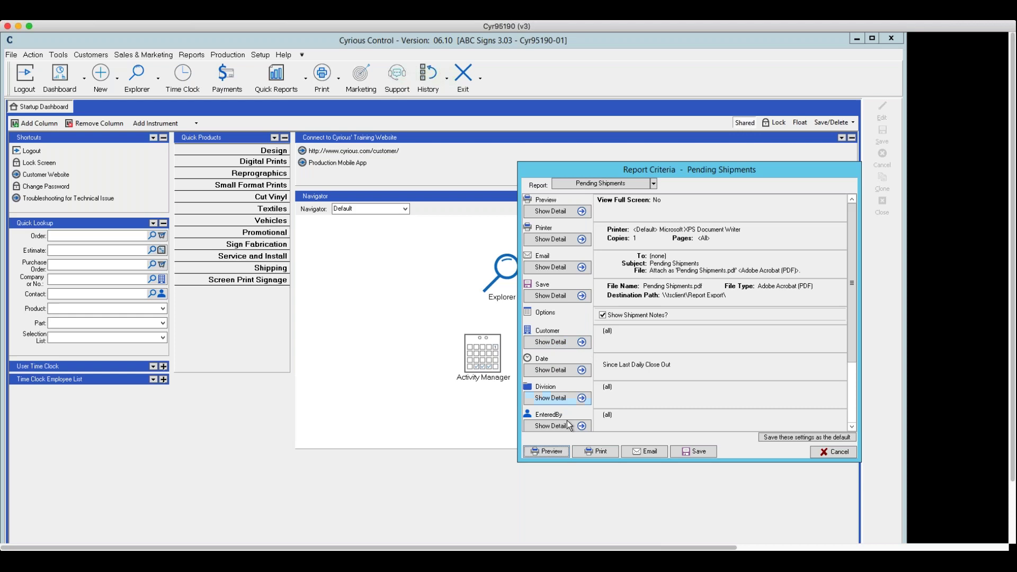
scroll(567, 423, down, 1)
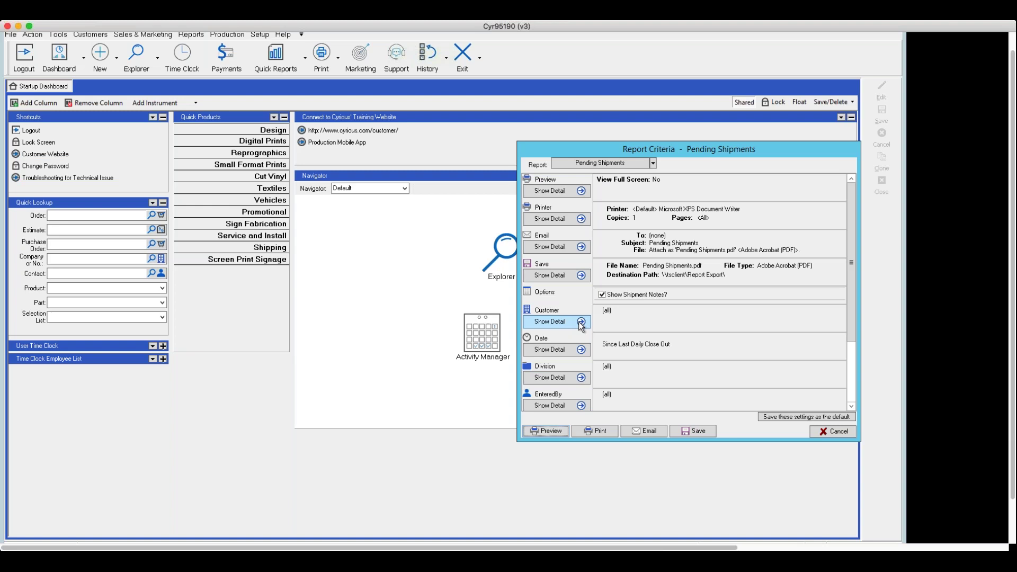
click(832, 431)
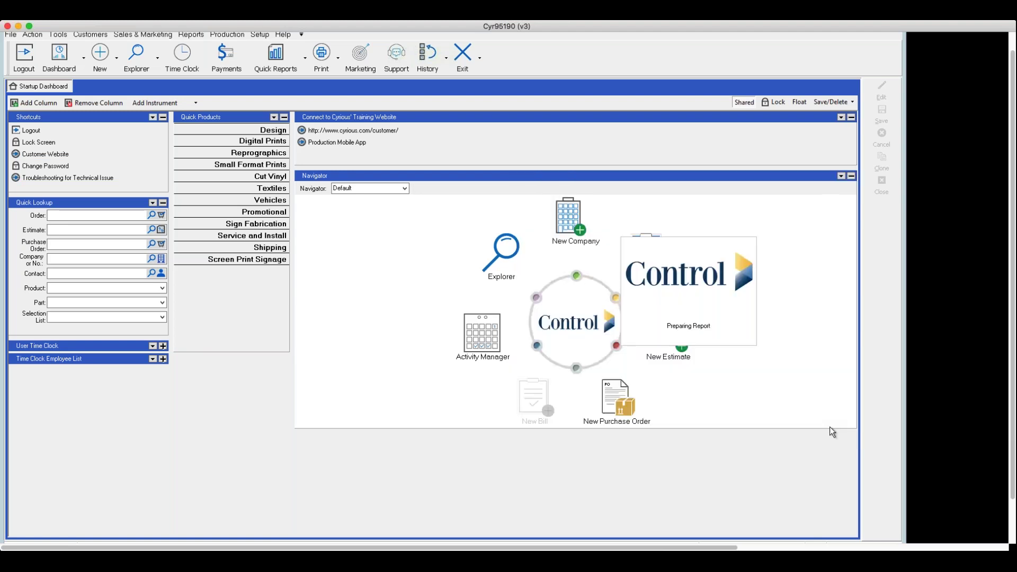